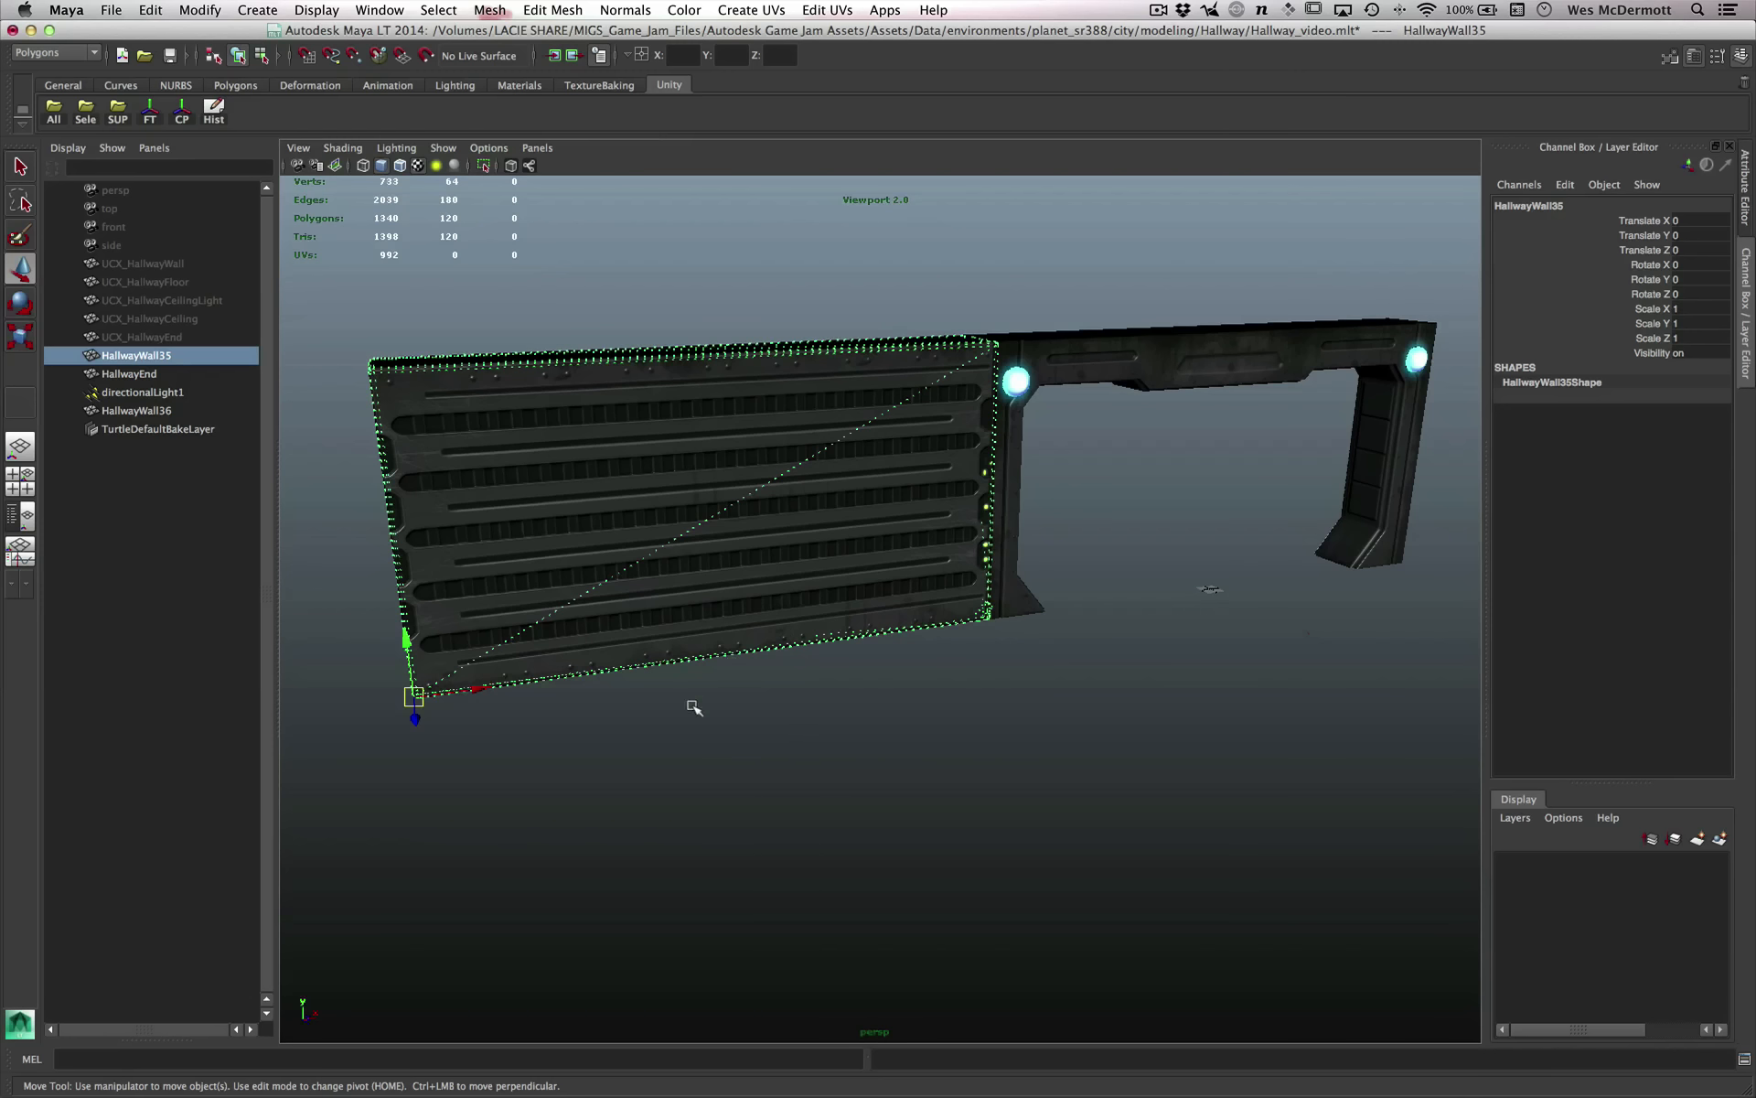
Vertex-snap the selected hallway wall section along the X axis to the far bottom corner of the doorway piece.
key("v")
left_click(476, 688)
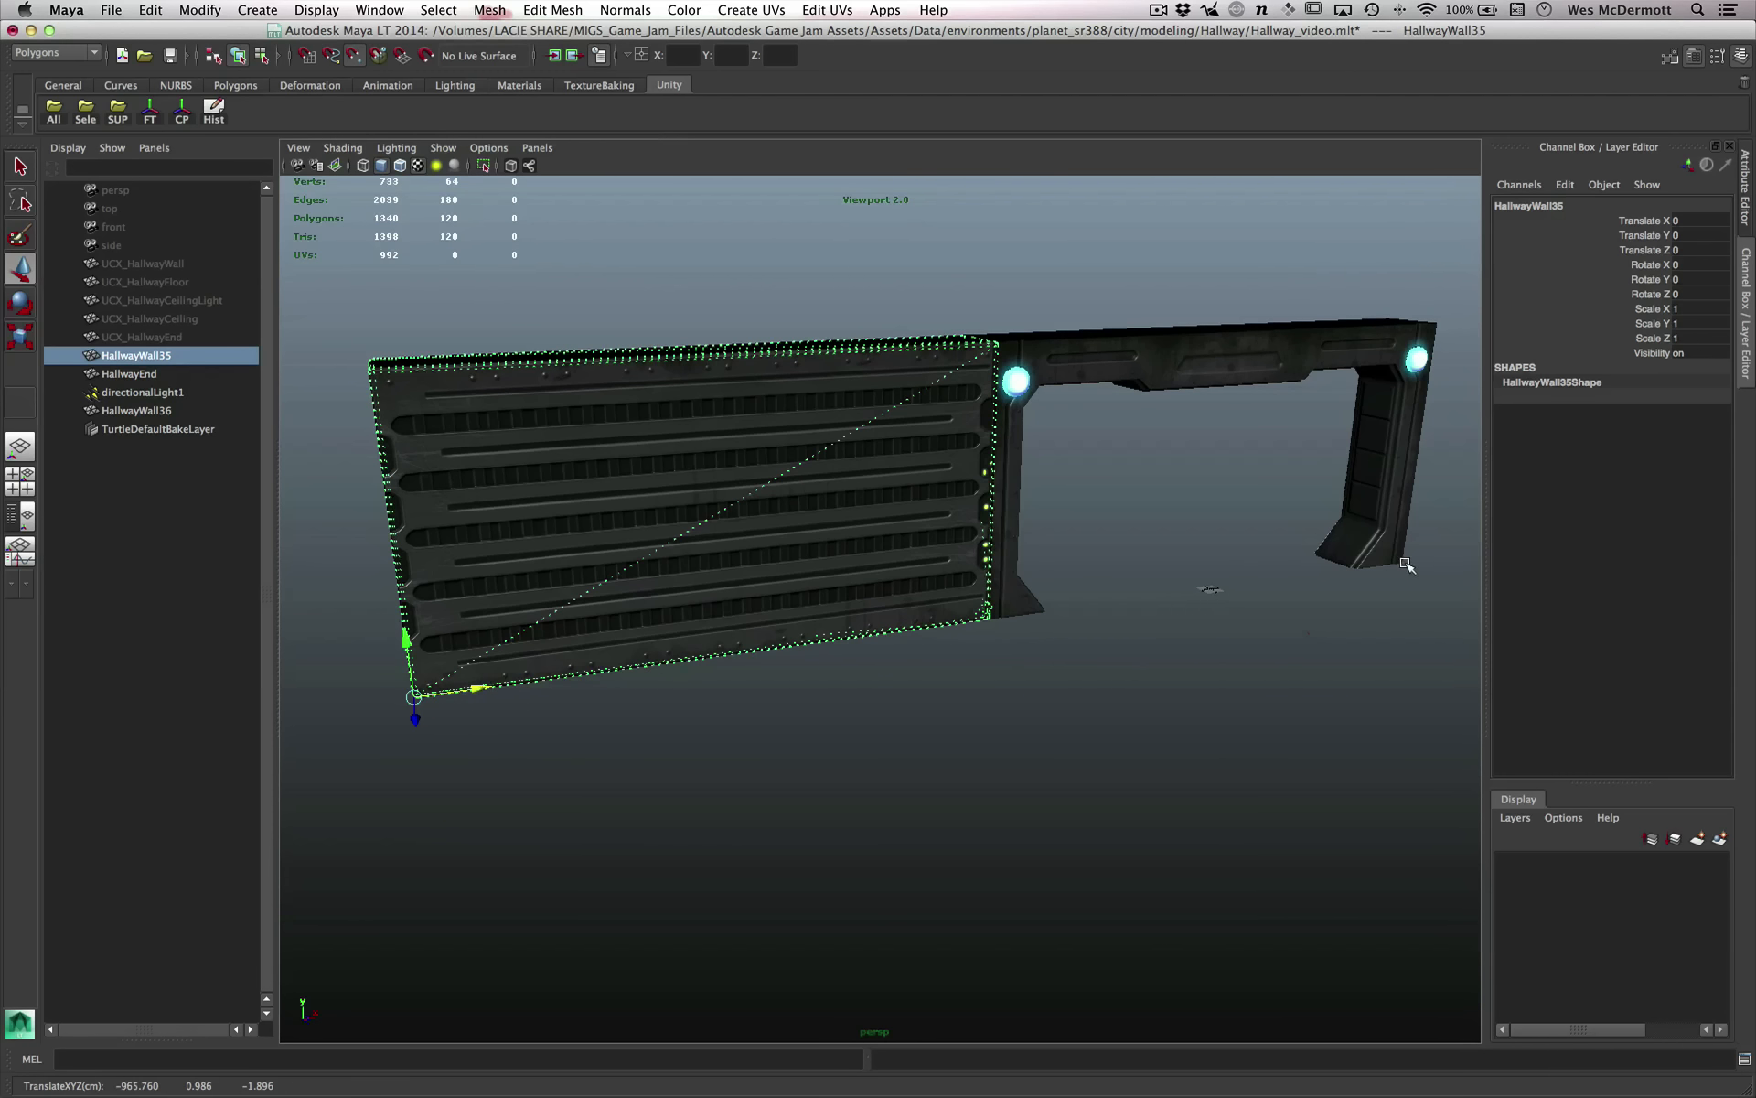
middle_click_drag(1416, 571, 1403, 562)
left_click_drag(1402, 562, 1125, 548, "alt")
Examine how the moved wall section lines up with the far side of the doorway.
left_click(1111, 437)
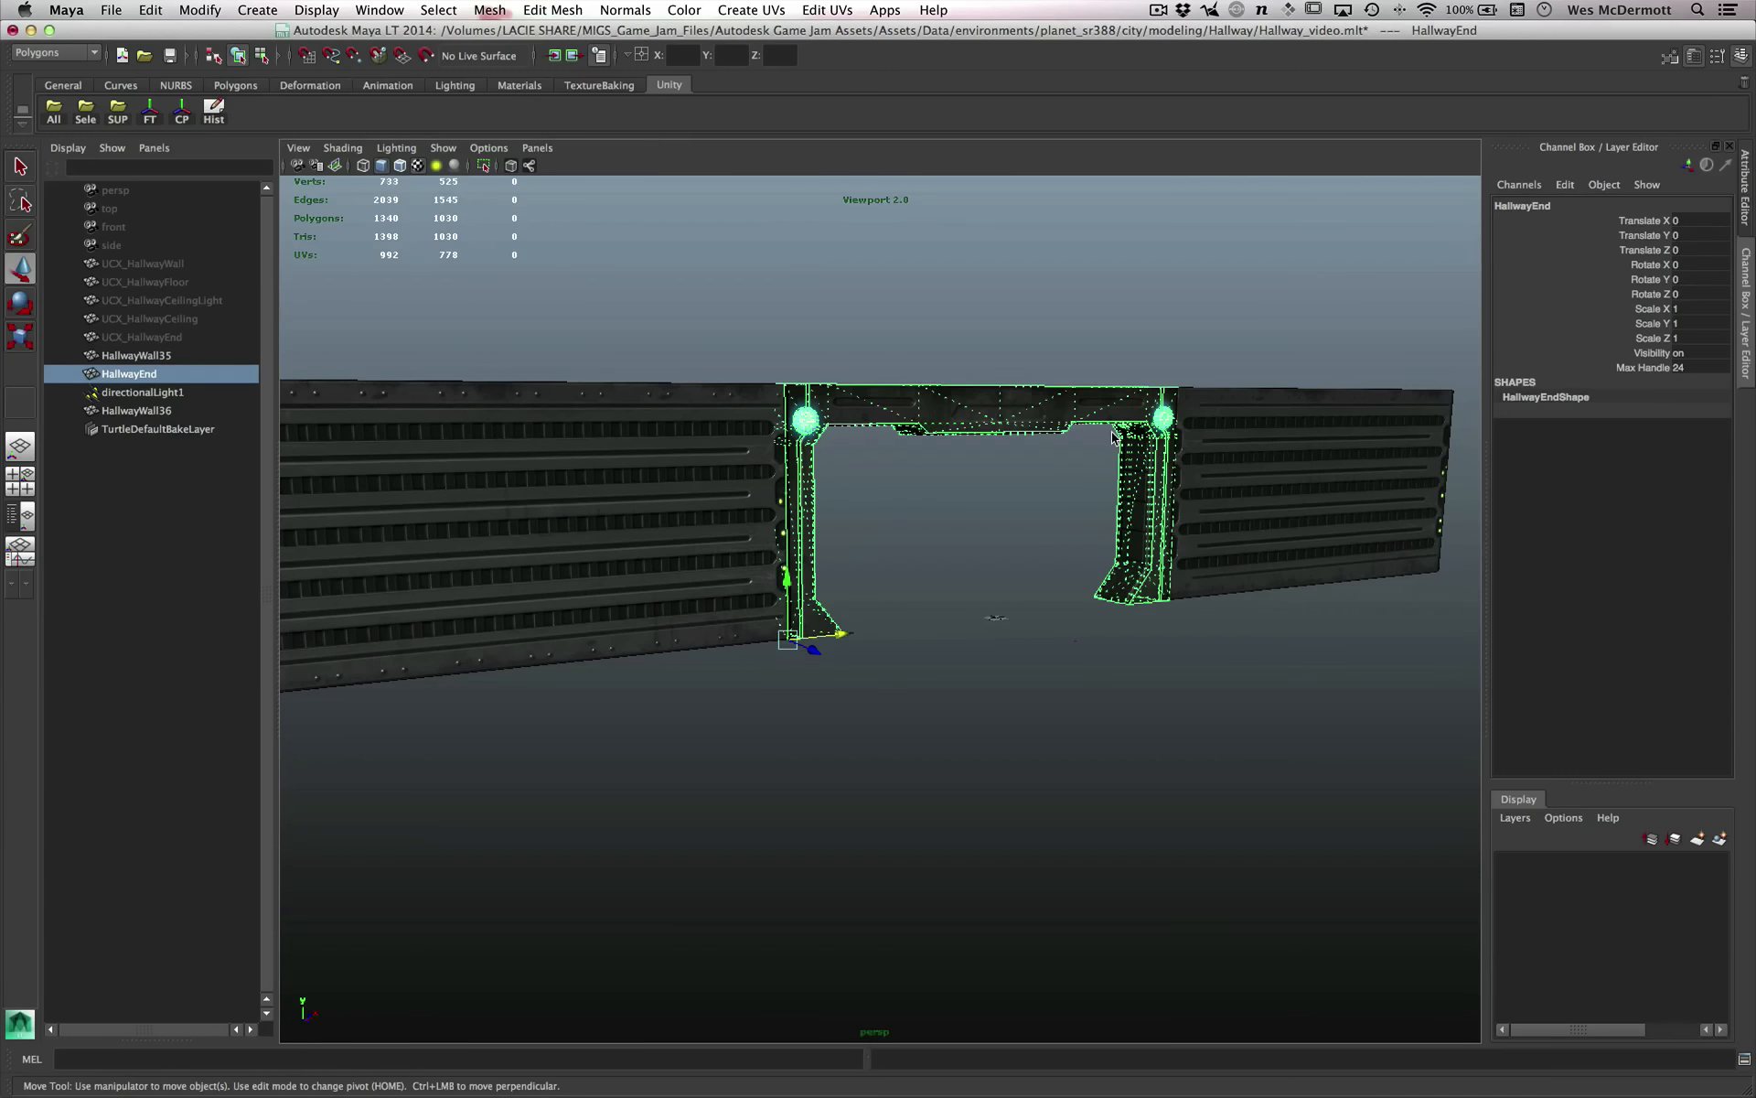
left_click(1204, 737)
left_click(1266, 545)
left_click_drag(1095, 733, 1156, 761, "alt")
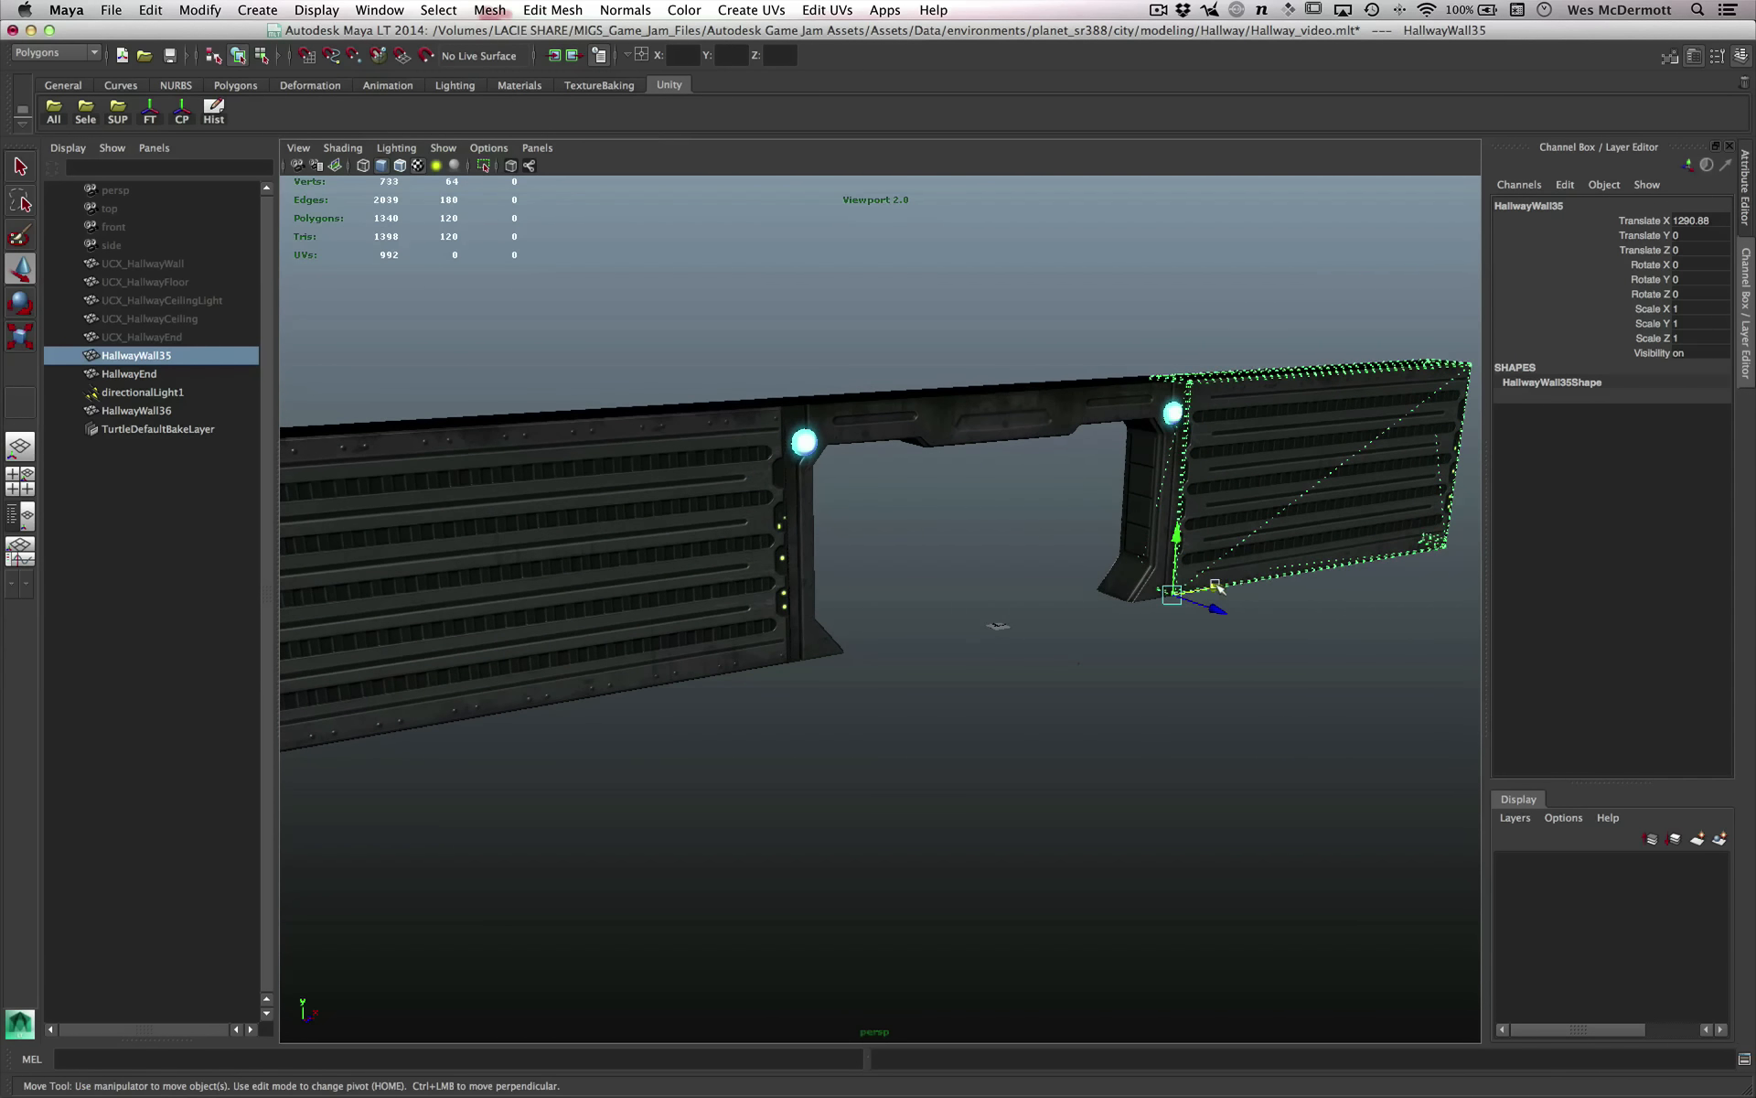
left_click(1174, 705)
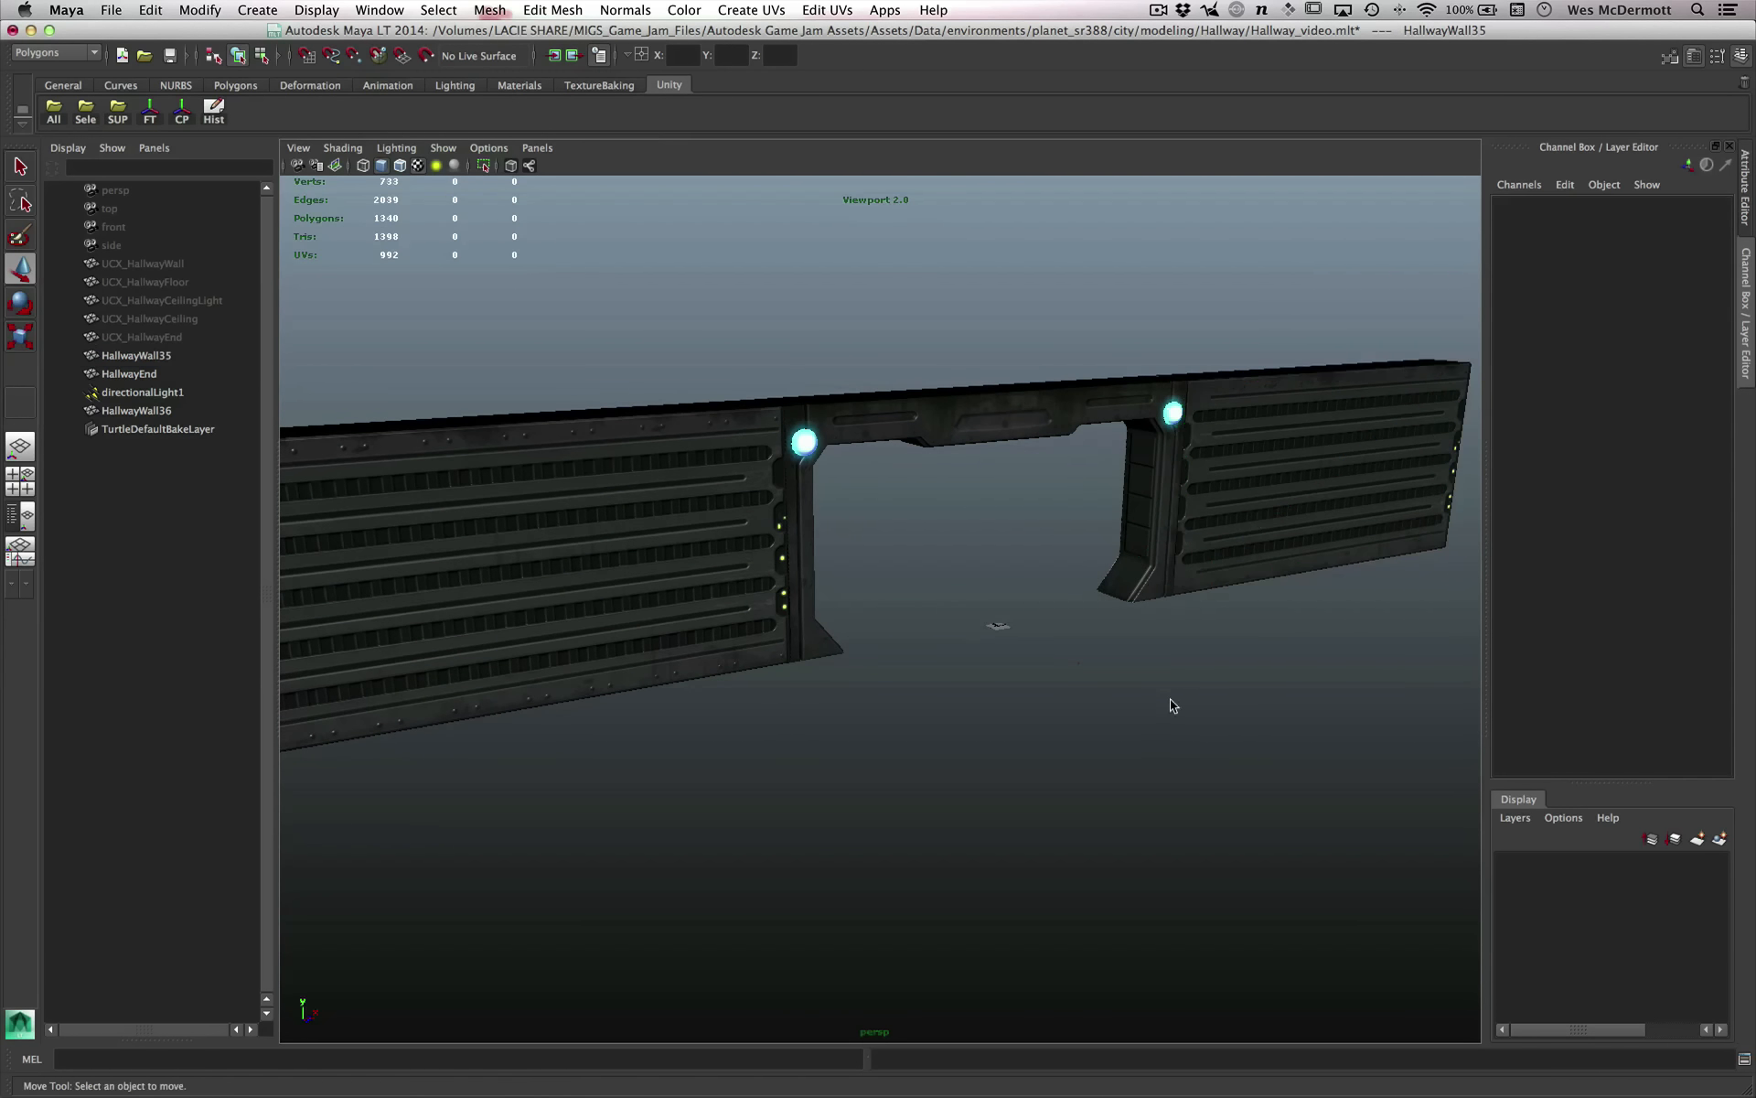
left_click_drag(1188, 603, 1246, 576, "alt")
left_click(1247, 576)
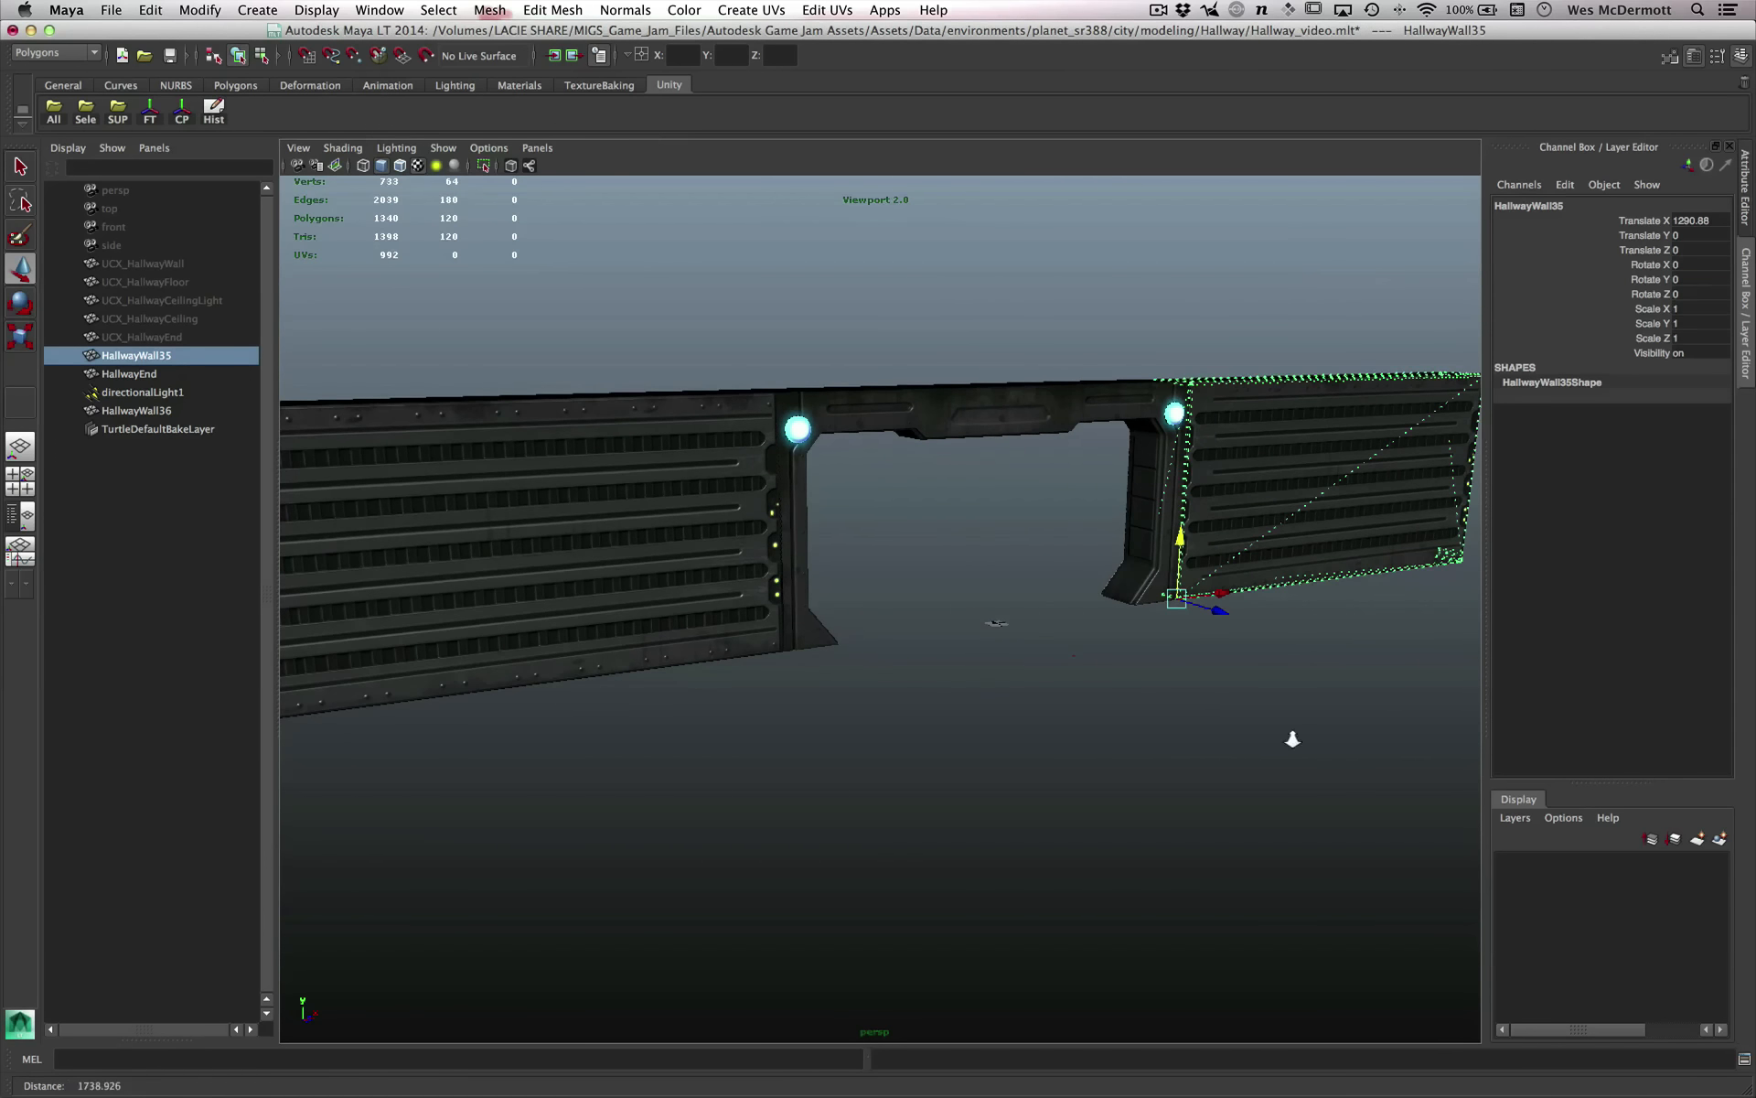
left_click_drag(1293, 739, 1239, 789, "alt")
left_click_drag(1236, 648, 1157, 707, "alt")
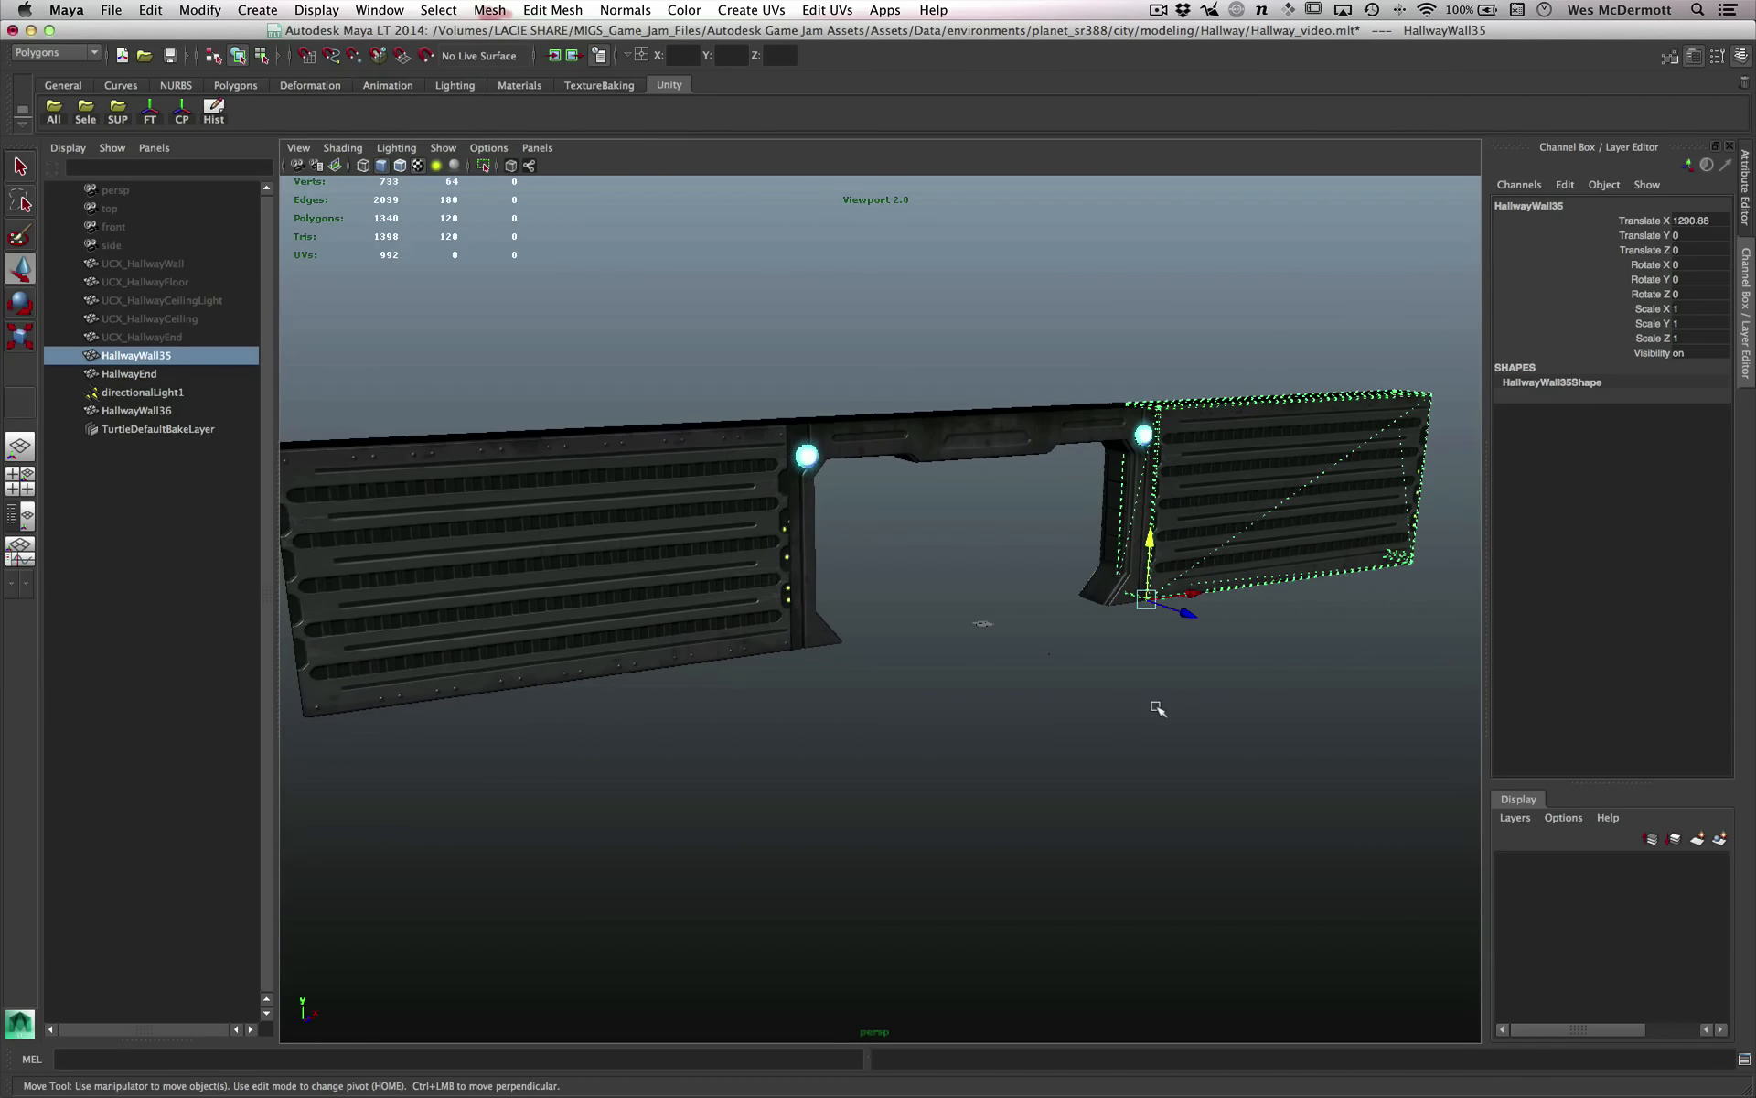
left_click_drag(1058, 667, 1118, 788, "alt")
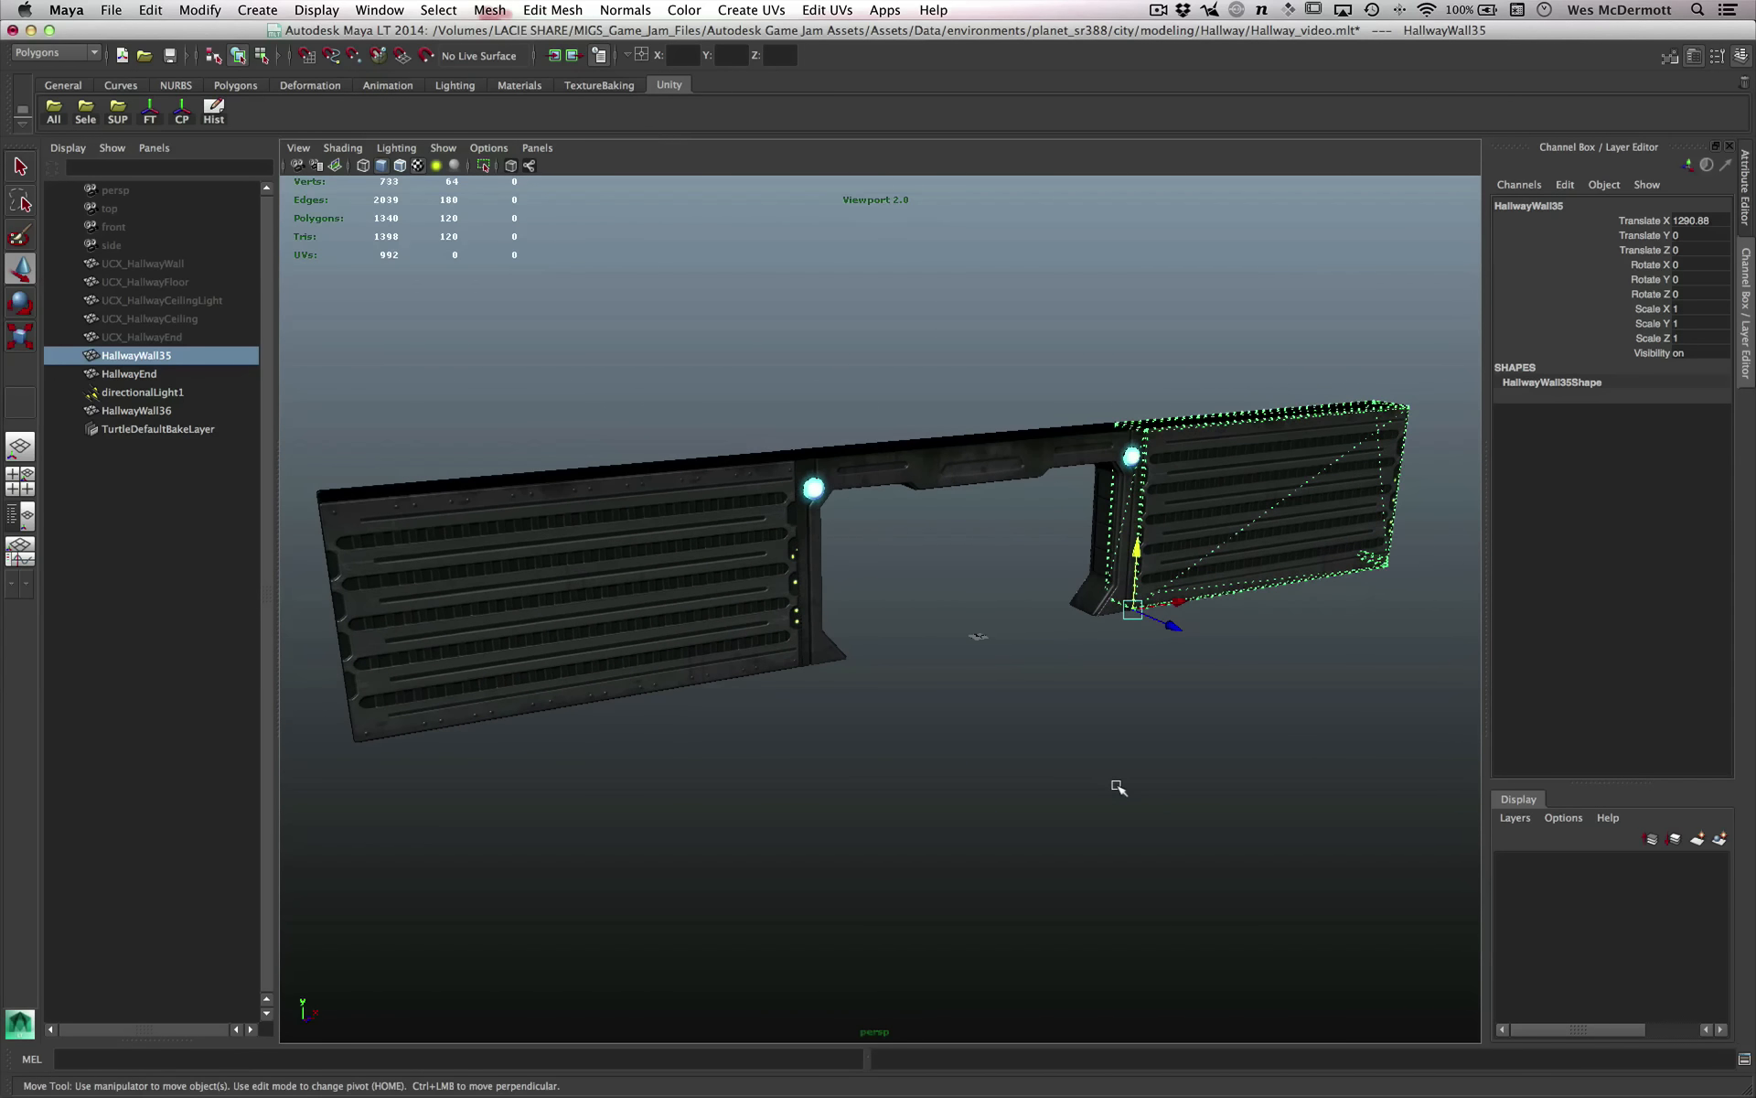
left_click(1117, 788)
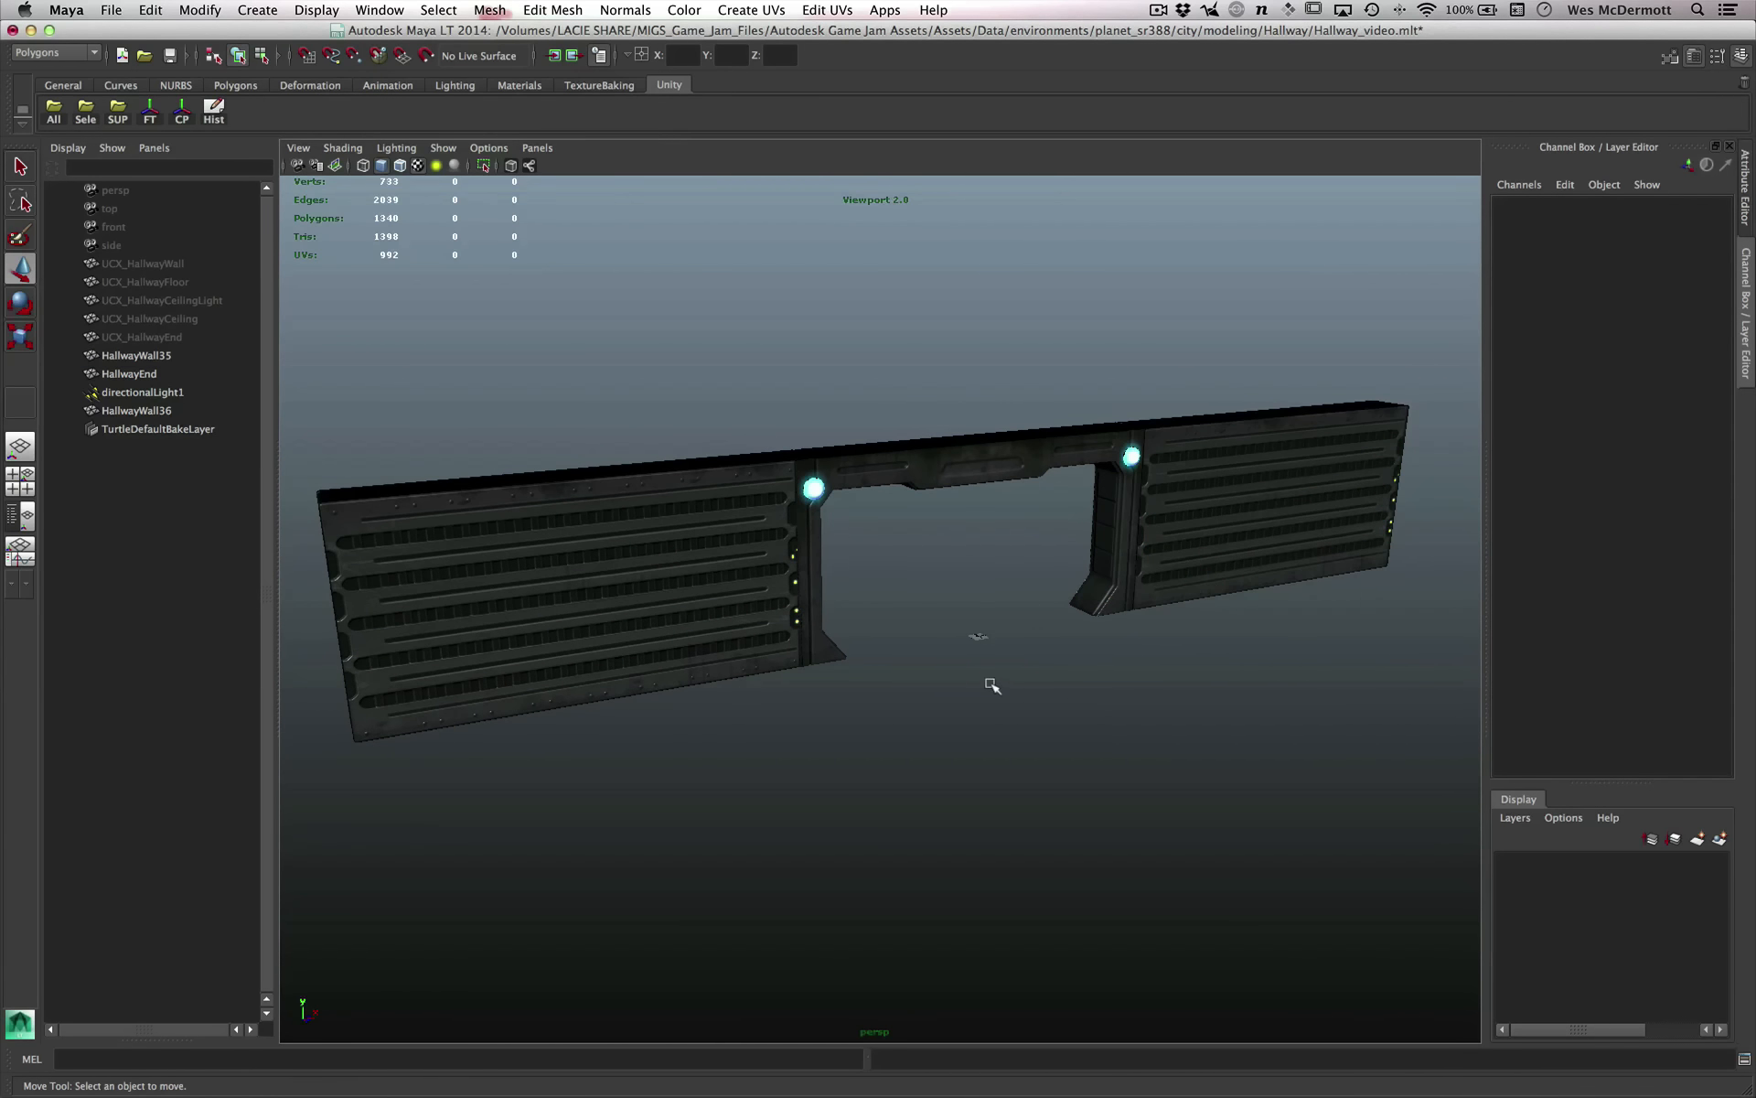
Make the HallwayEnd doorway mesh the live surface.
right_click_drag(788, 682, 1121, 782, "alt")
left_click_drag(1121, 782, 658, 648, "alt")
right_click_drag(659, 649, 745, 664, "alt")
middle_click_drag(745, 663, 832, 714, "alt")
left_click(692, 629)
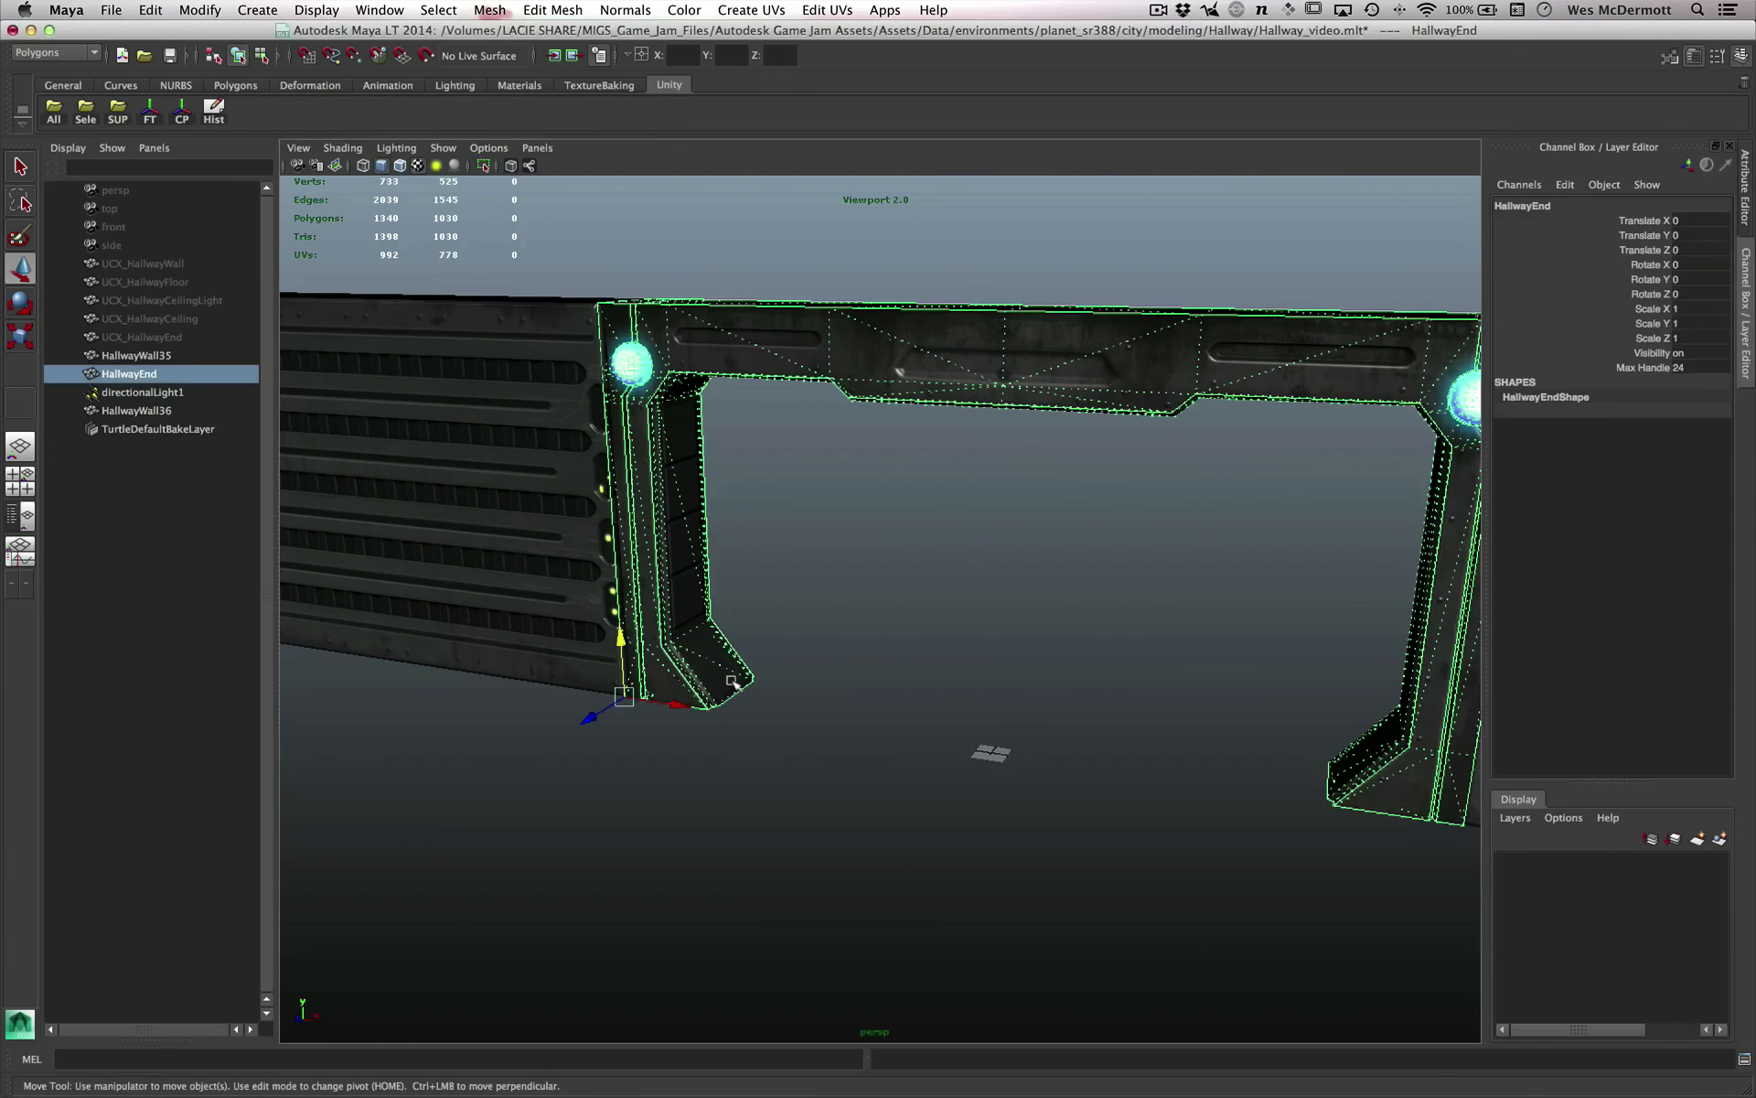
left_click(426, 56)
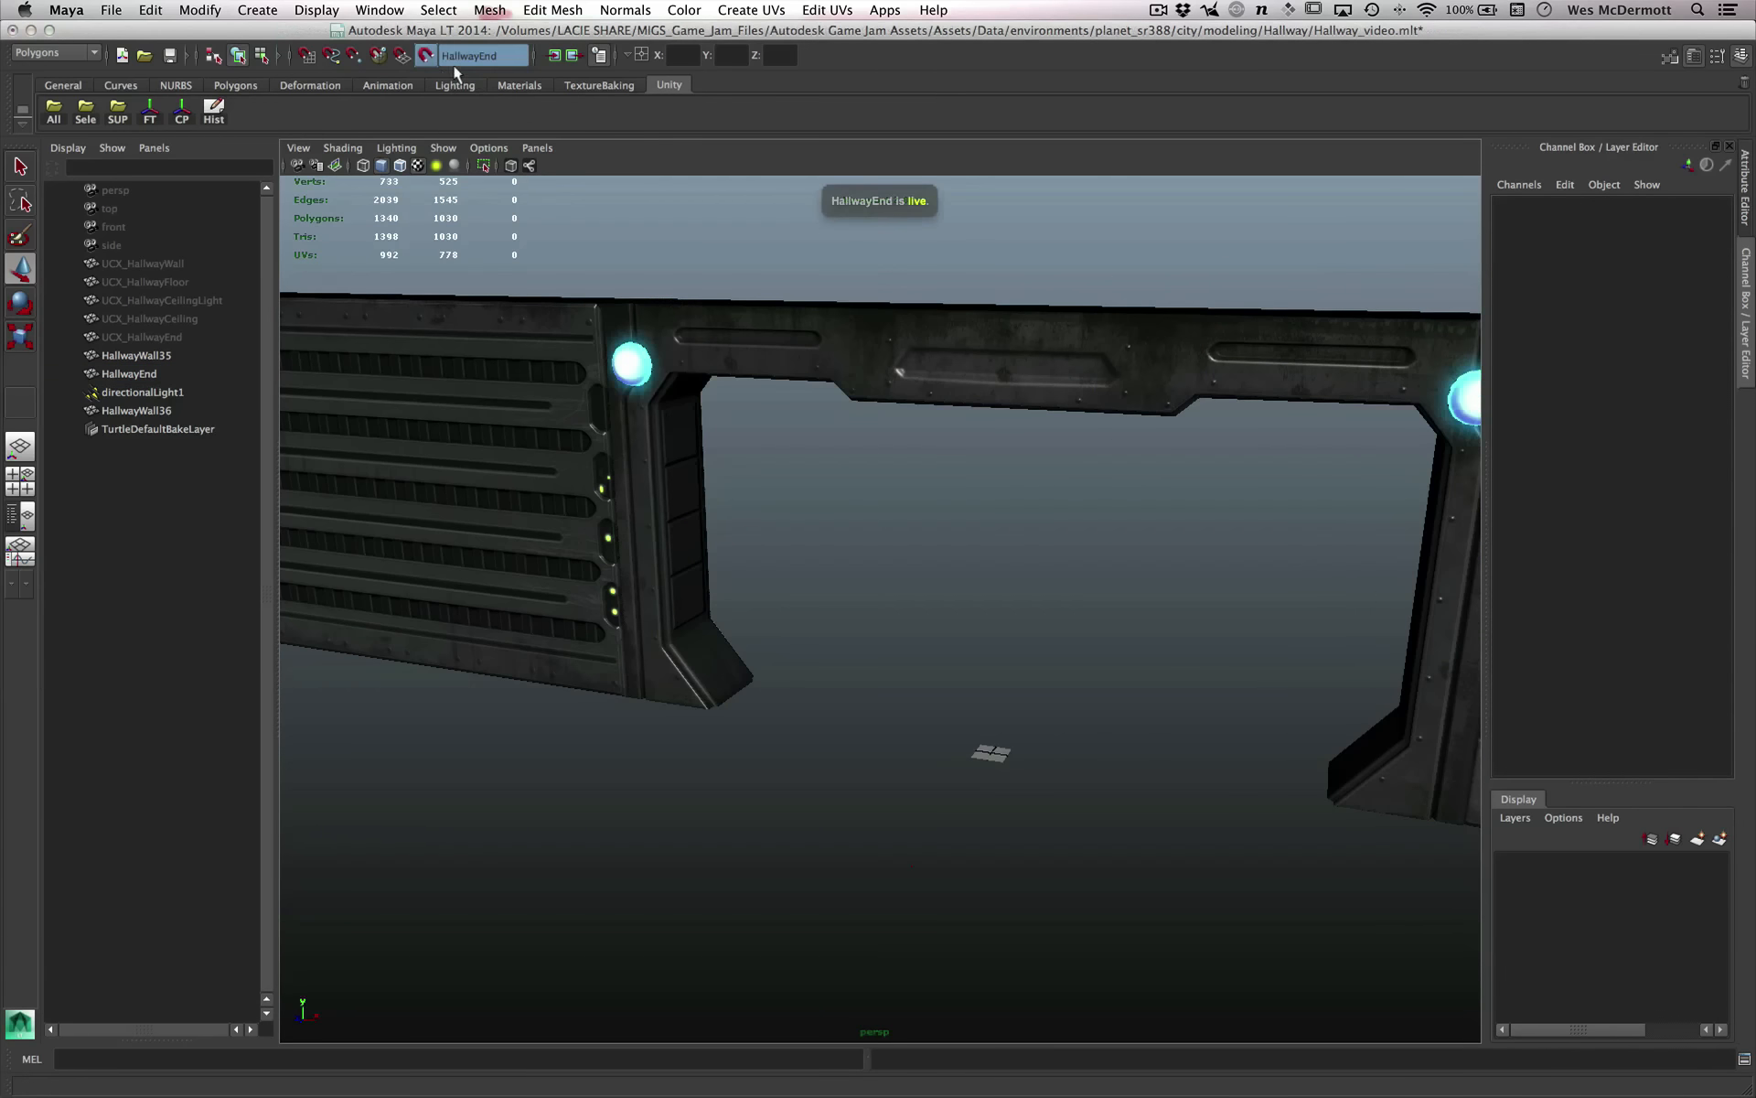
Inspect the live doorway mesh, including the slanted base of its pillar up close.
right_click_drag(824, 553, 900, 574, "alt")
middle_click_drag(900, 574, 913, 616, "alt")
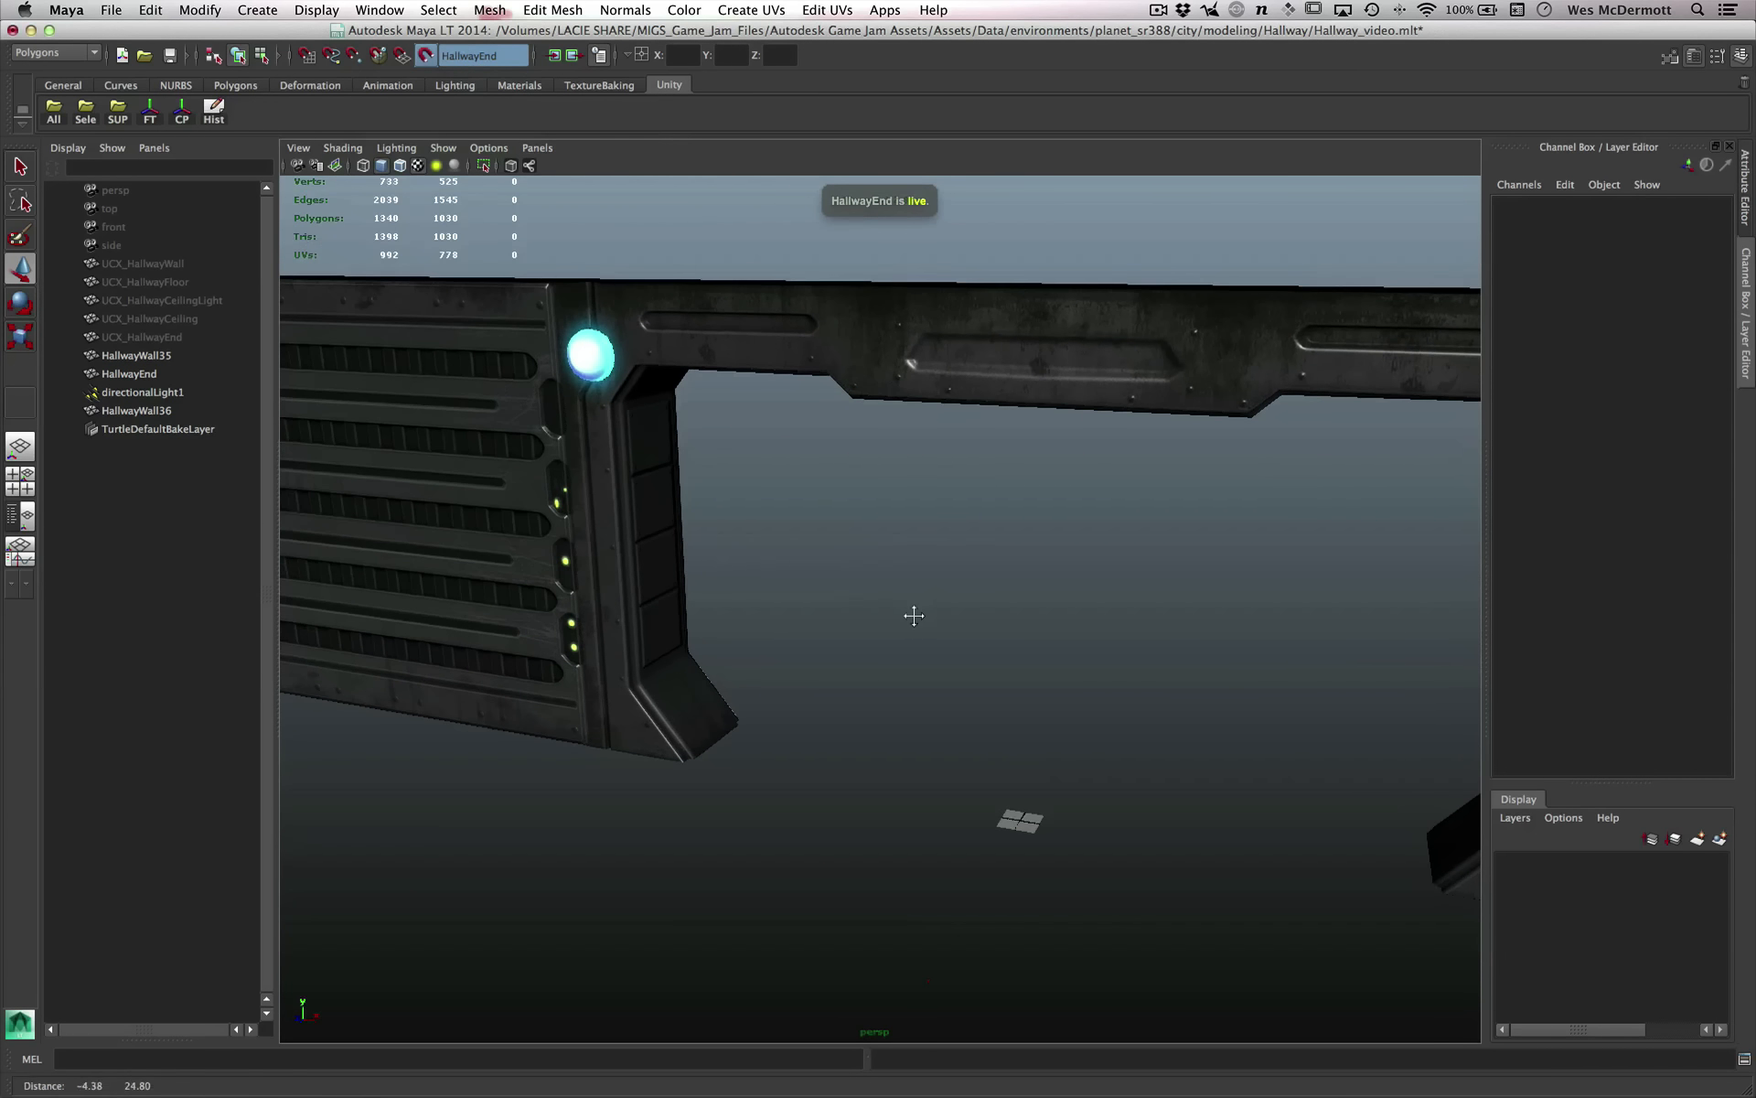
left_click_drag(972, 477, 1000, 618, "alt")
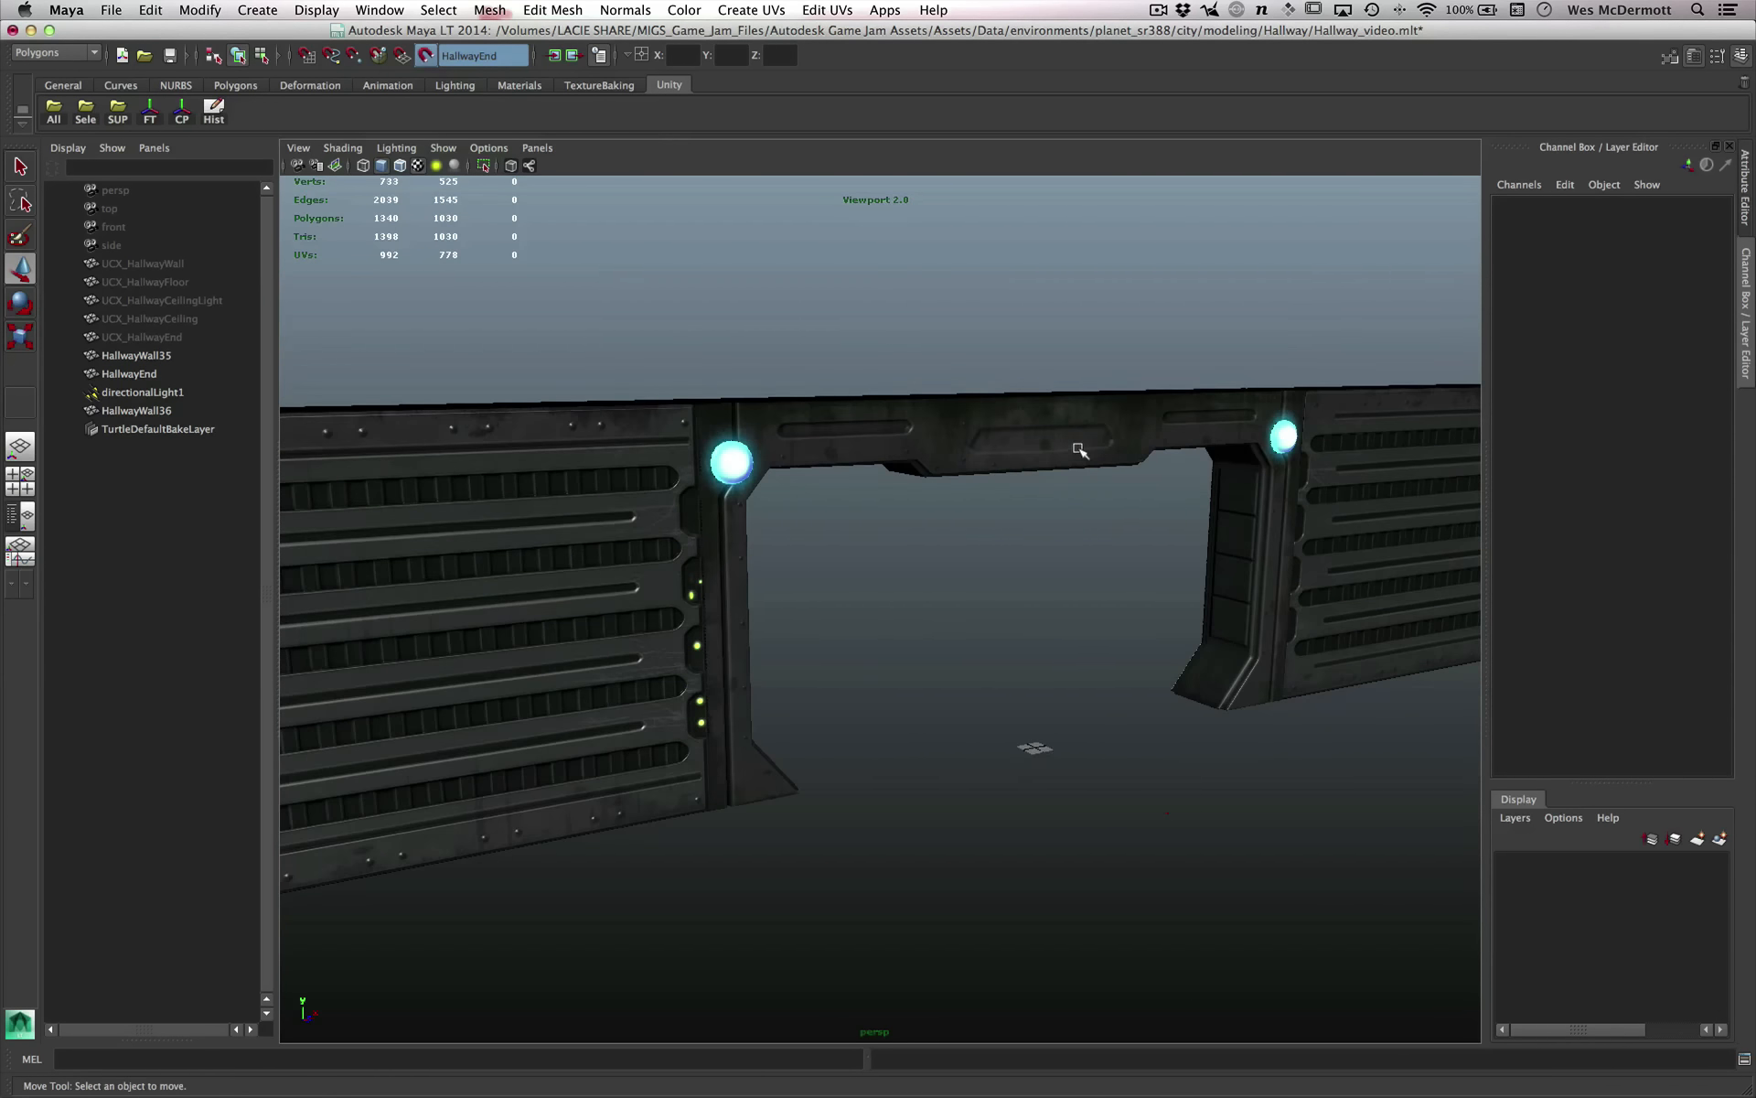
left_click_drag(913, 698, 843, 714, "alt")
right_click_drag(843, 713, 910, 713, "alt")
middle_click_drag(759, 708, 822, 698, "alt")
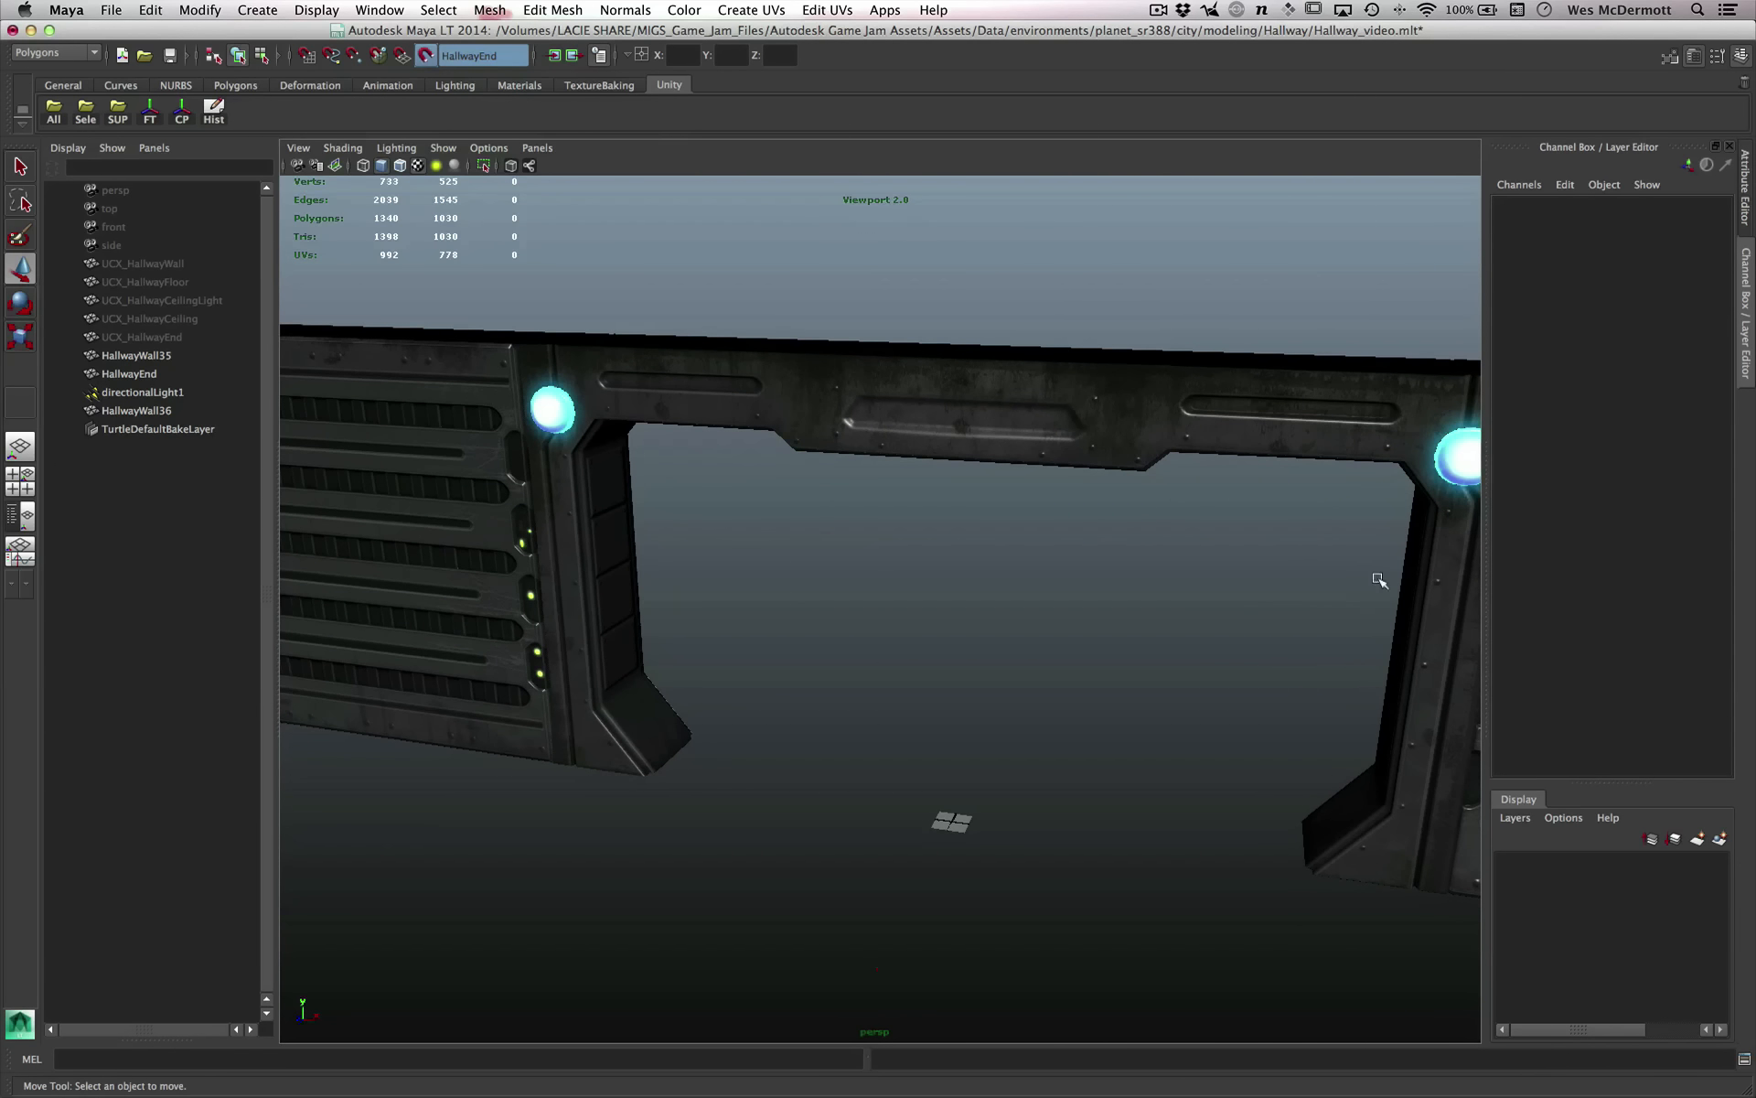
left_click_drag(772, 689, 1009, 678, "alt")
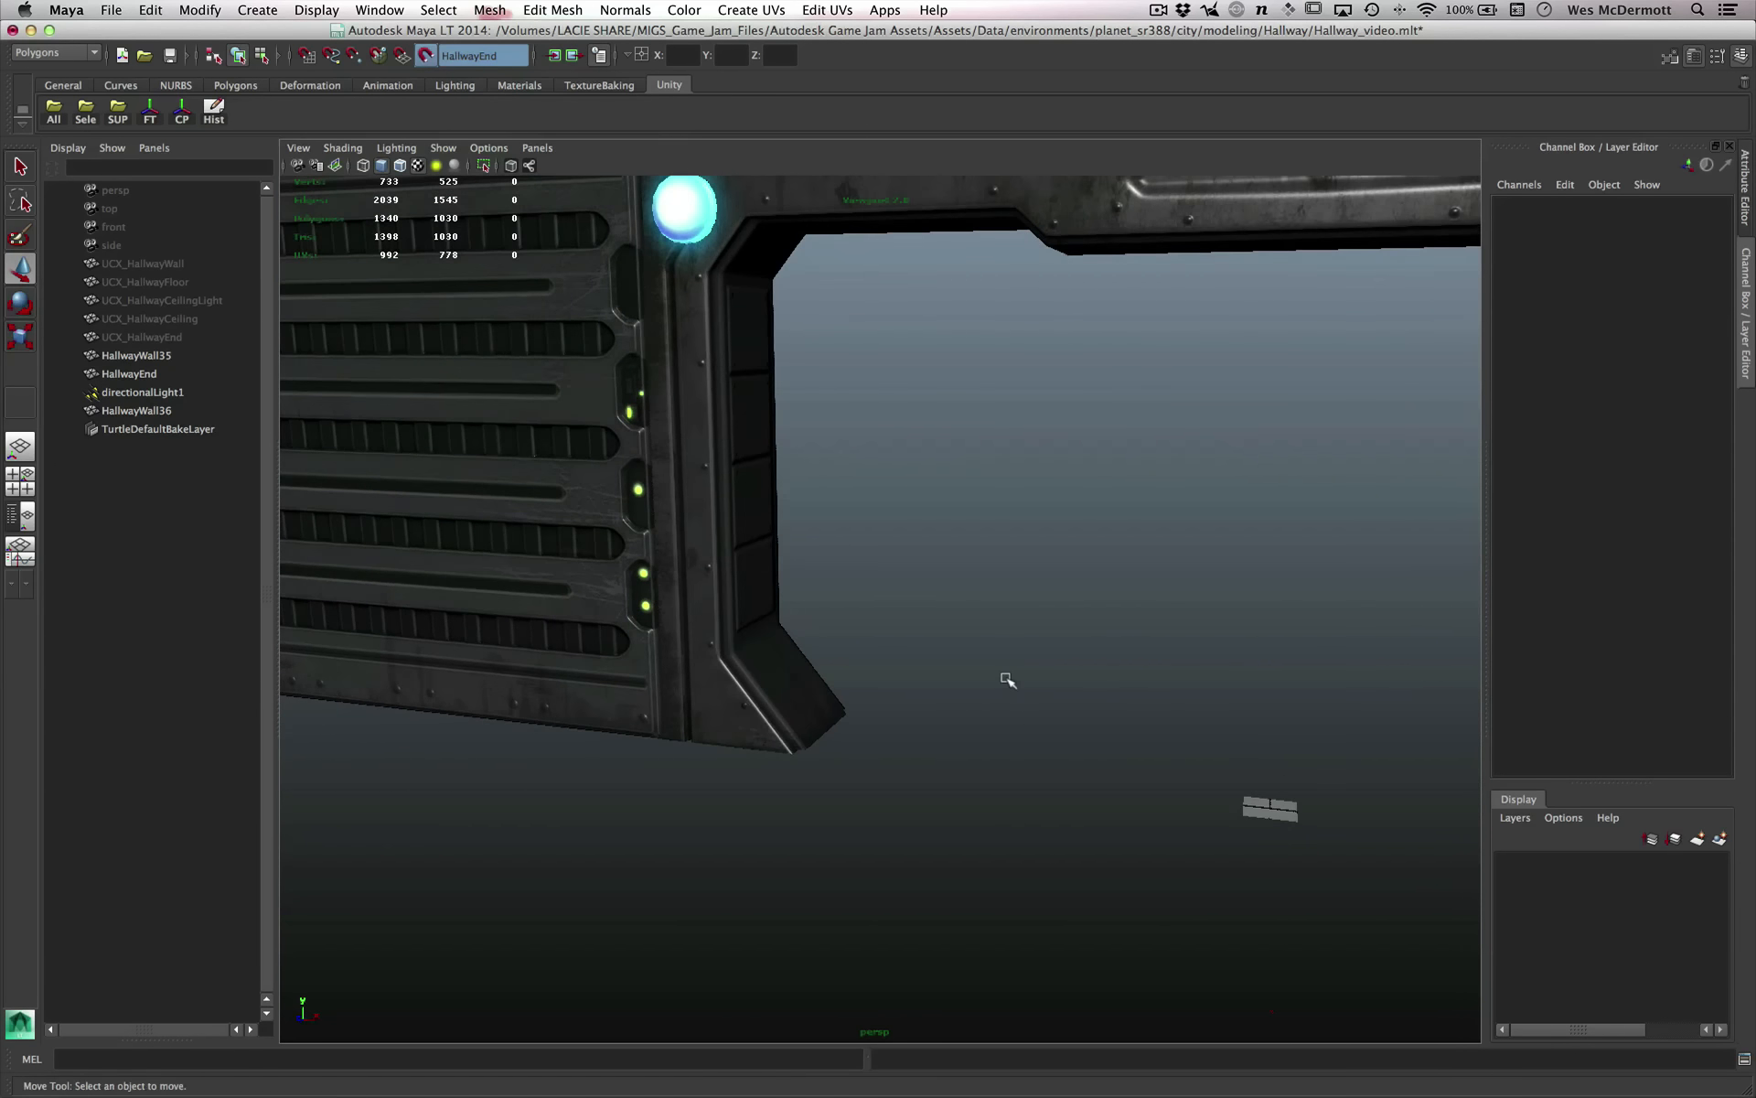
right_click_drag(1006, 679, 1080, 679, "alt")
left_click_drag(915, 805, 787, 799, "alt")
middle_click_drag(714, 779, 784, 764, "alt")
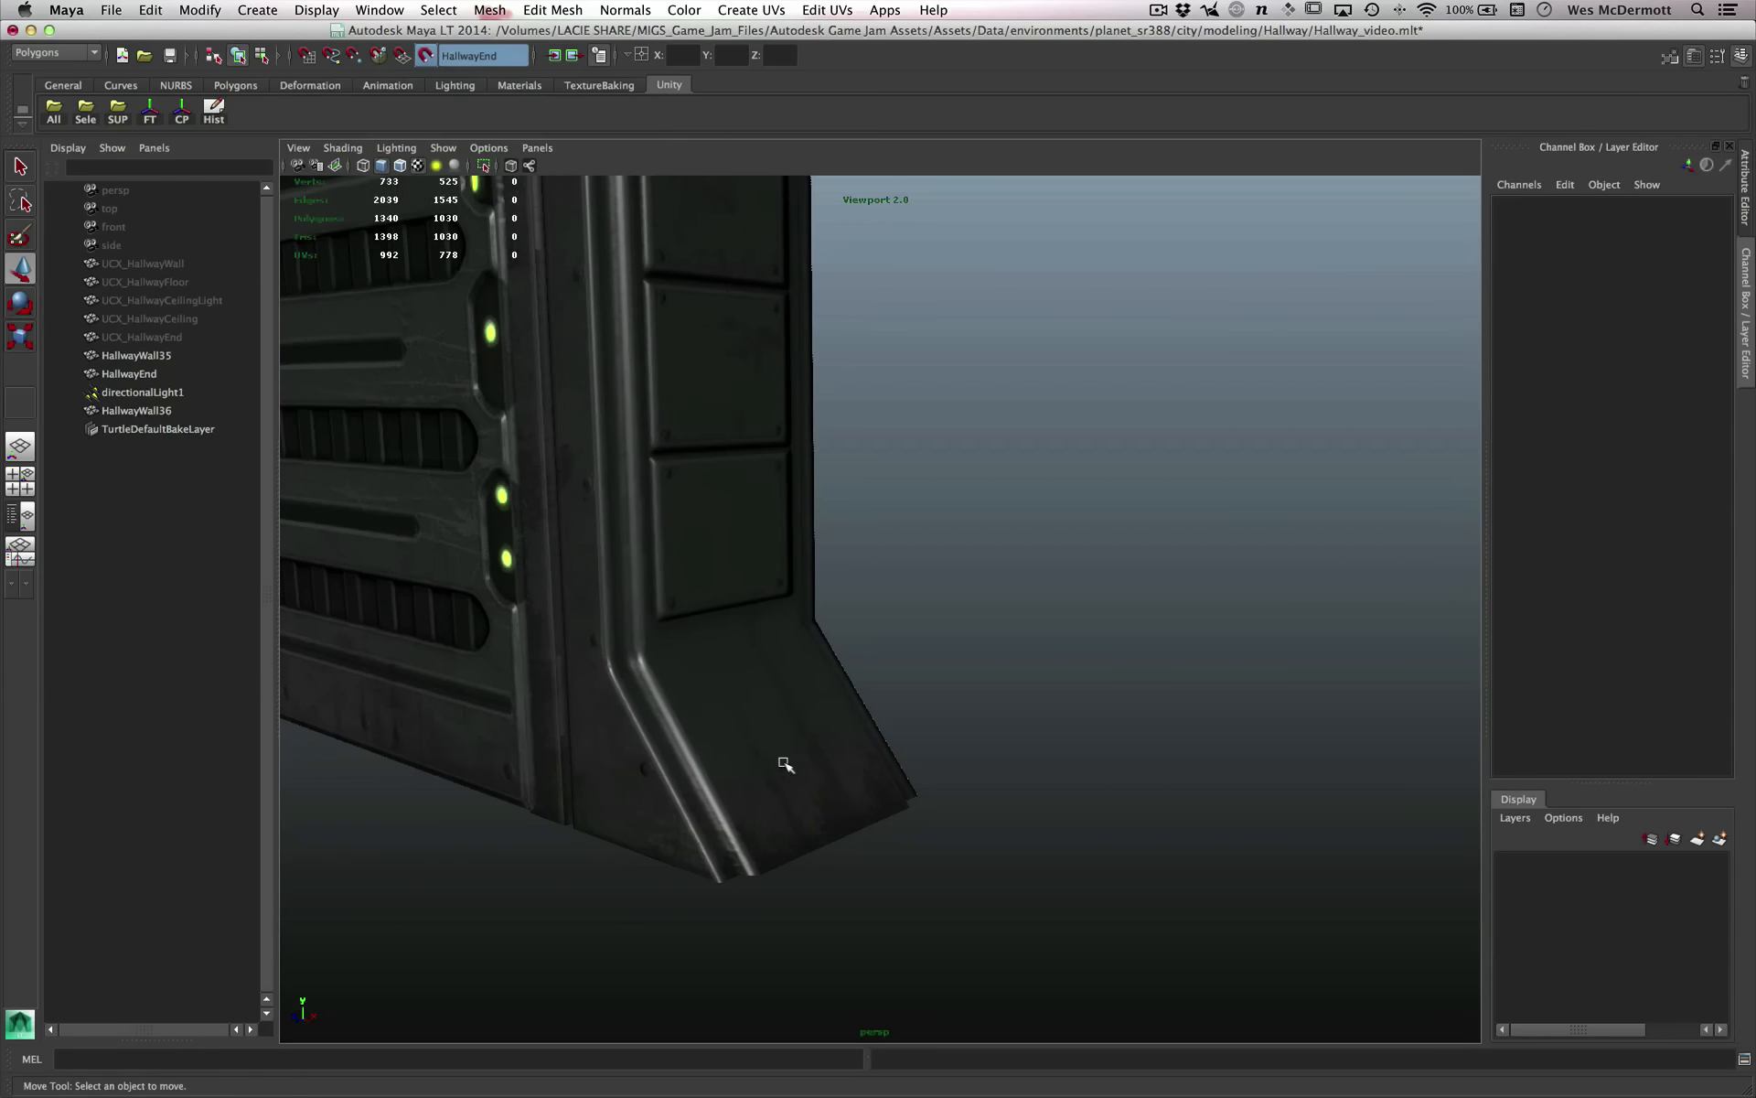
left_click_drag(845, 817, 835, 710, "alt")
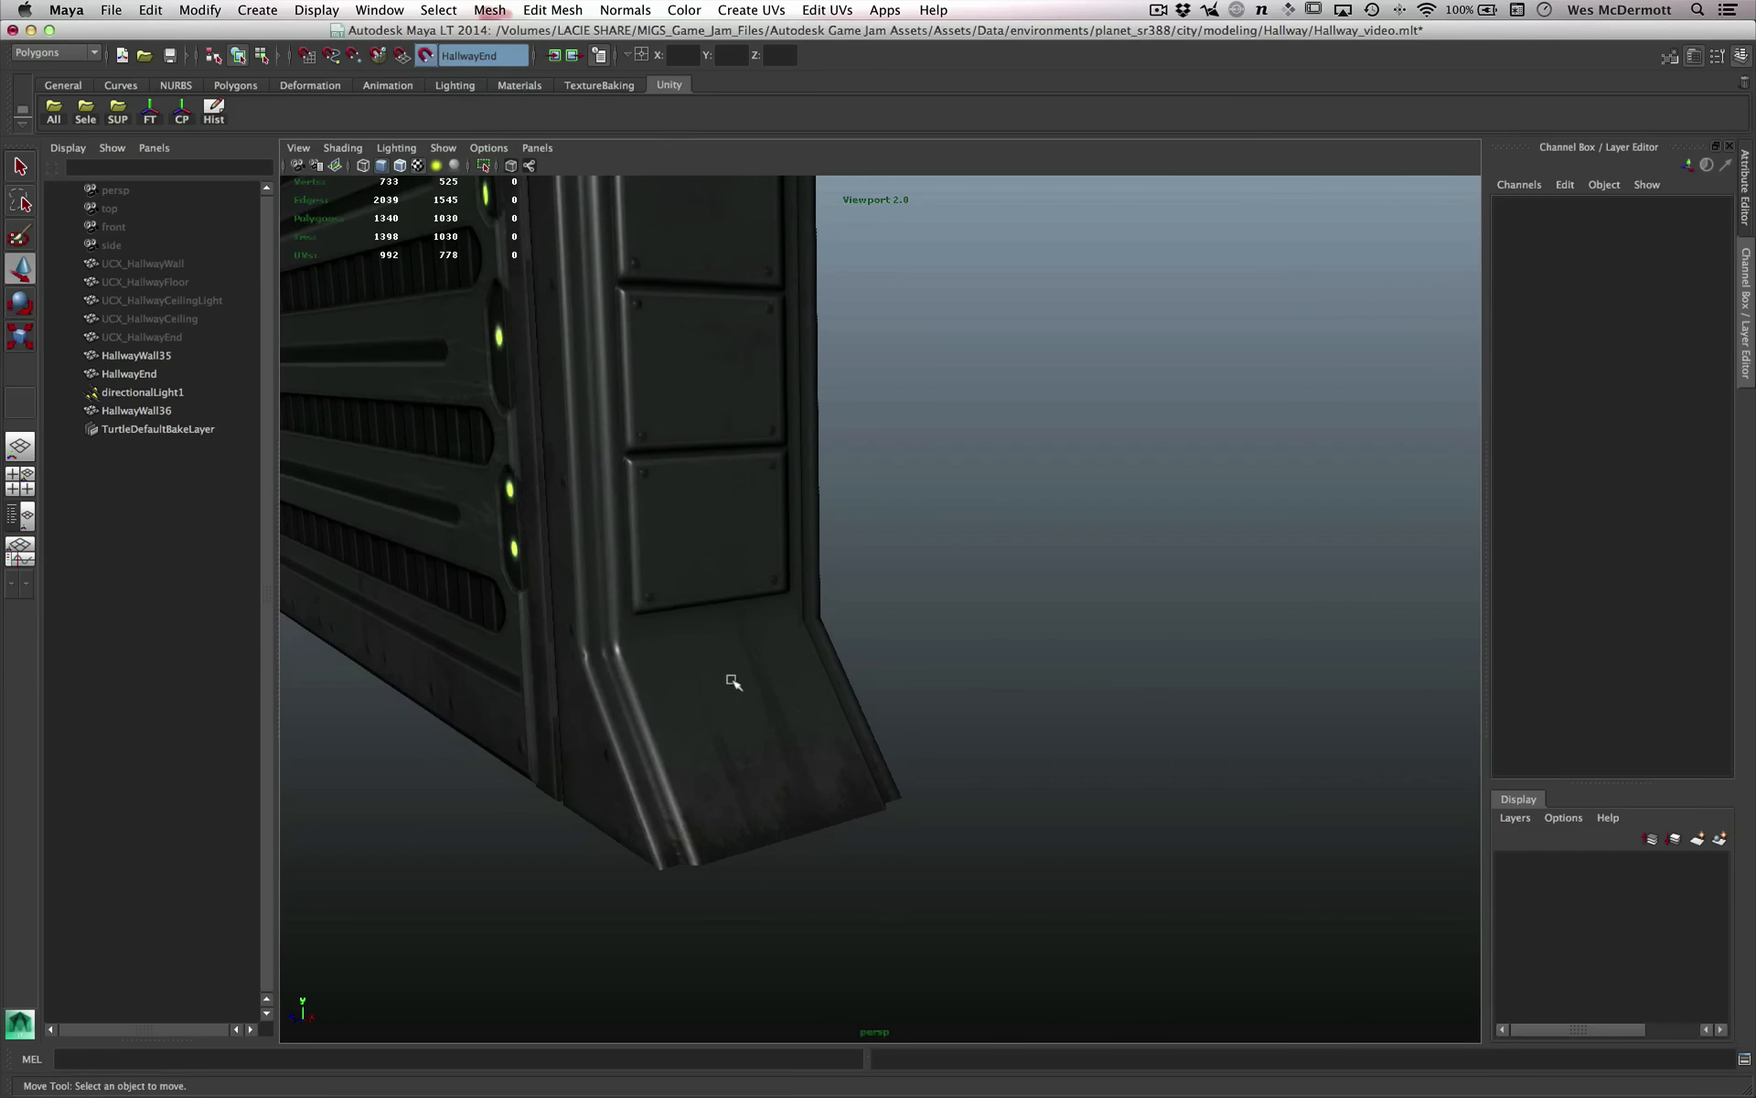
right_click_drag(736, 684, 733, 725, "shift")
left_click_drag(732, 725, 818, 796, "alt")
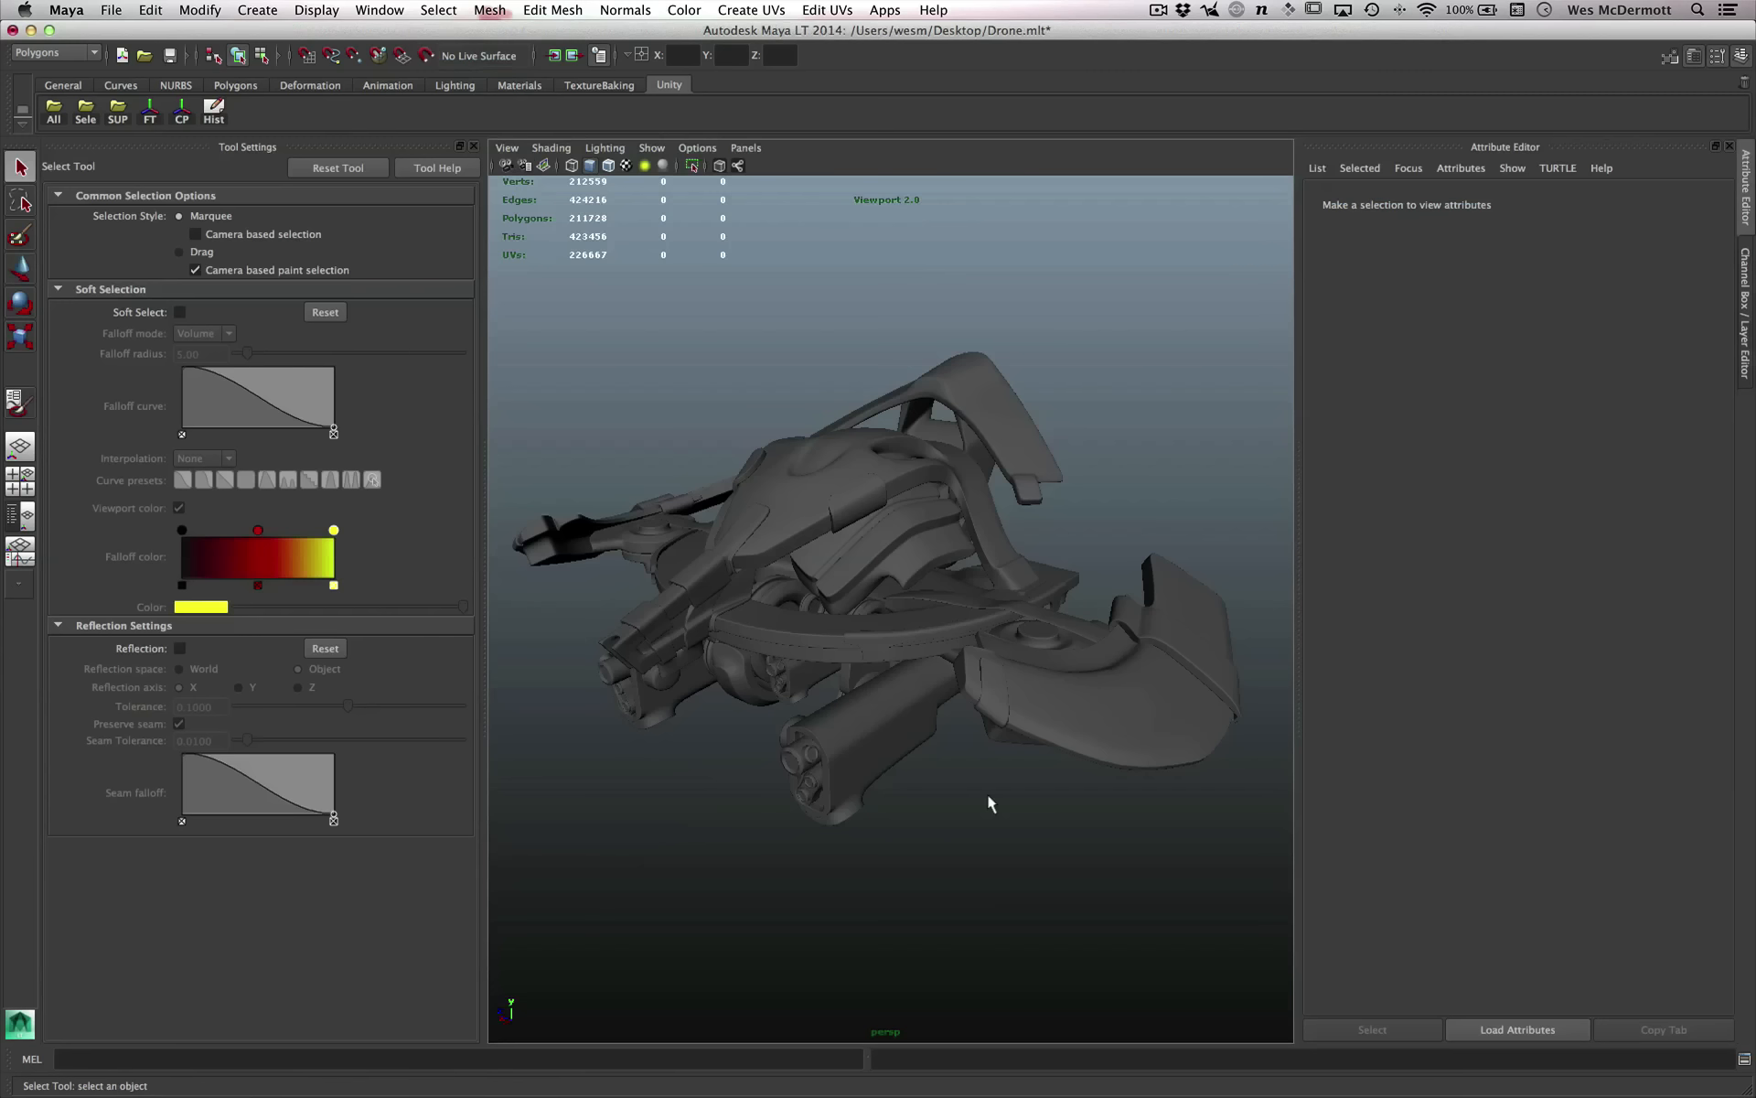
Extract all faces of the near gun housing under the drone into a separate mesh.
left_click_drag(986, 798, 963, 803, "alt")
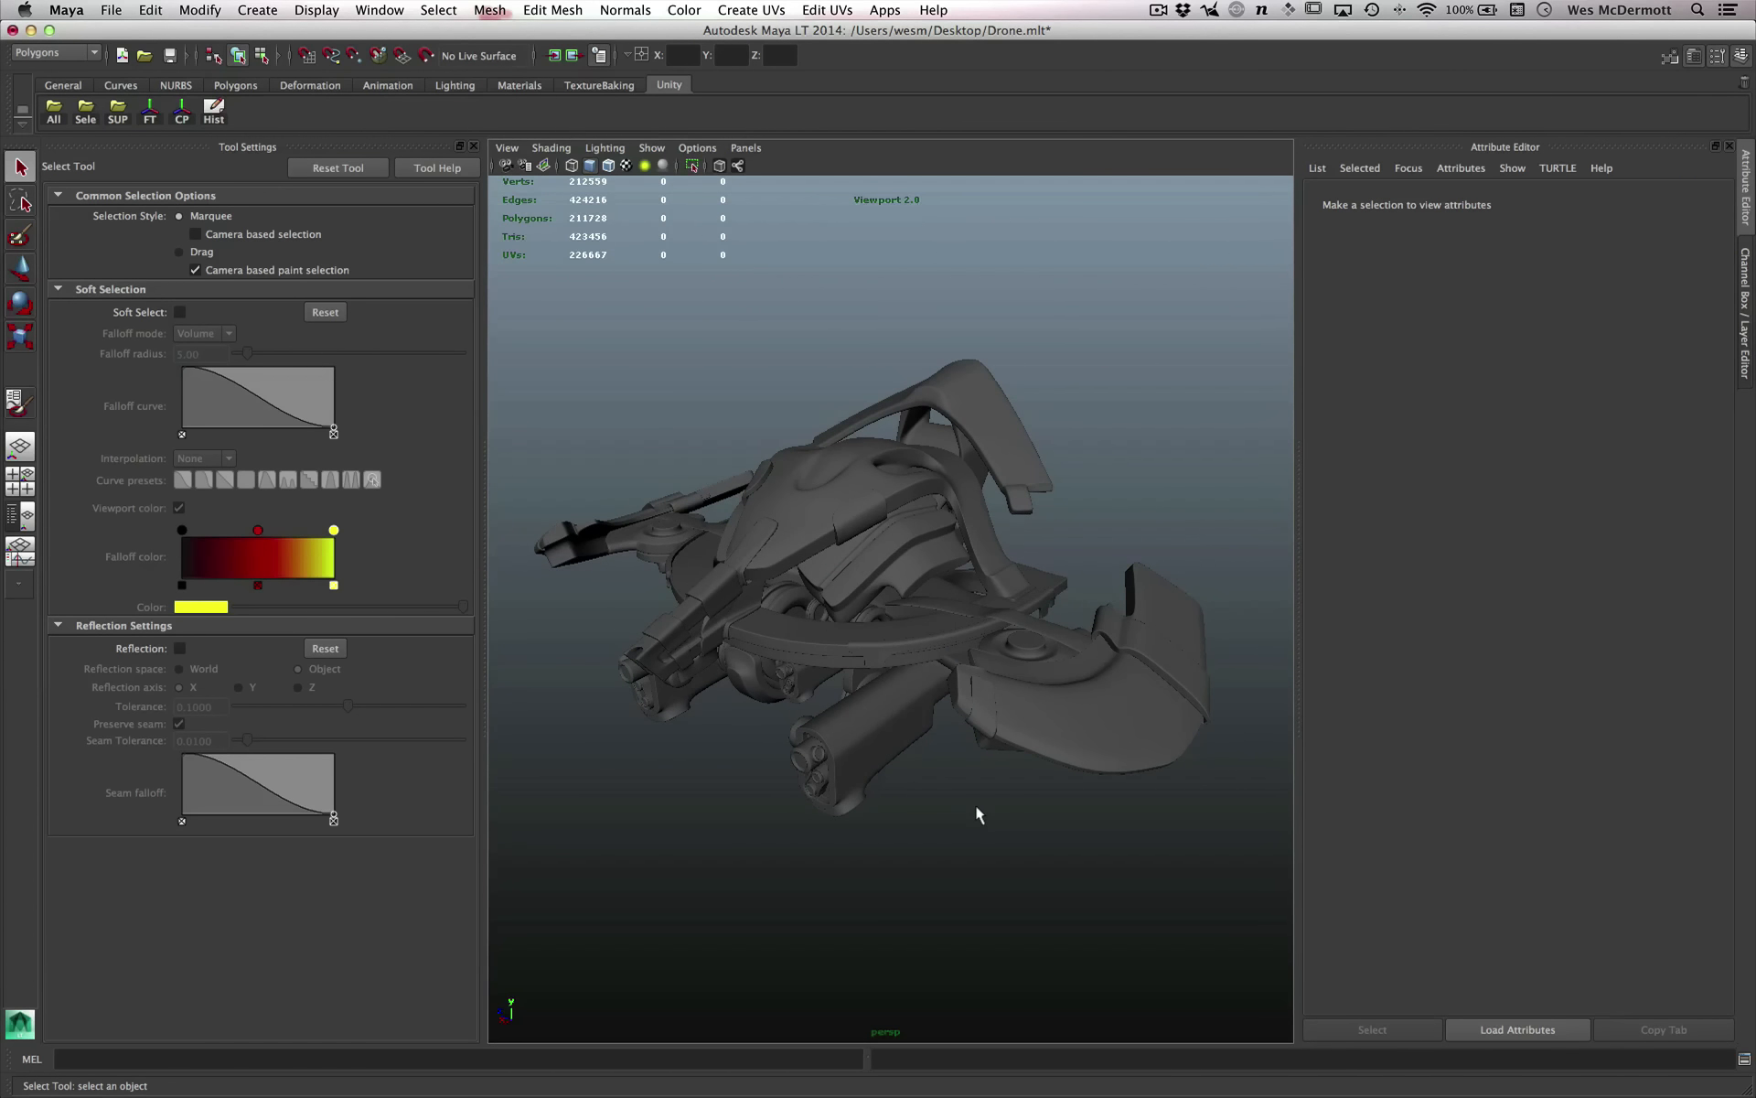
left_click_drag(798, 670, 881, 773, "alt")
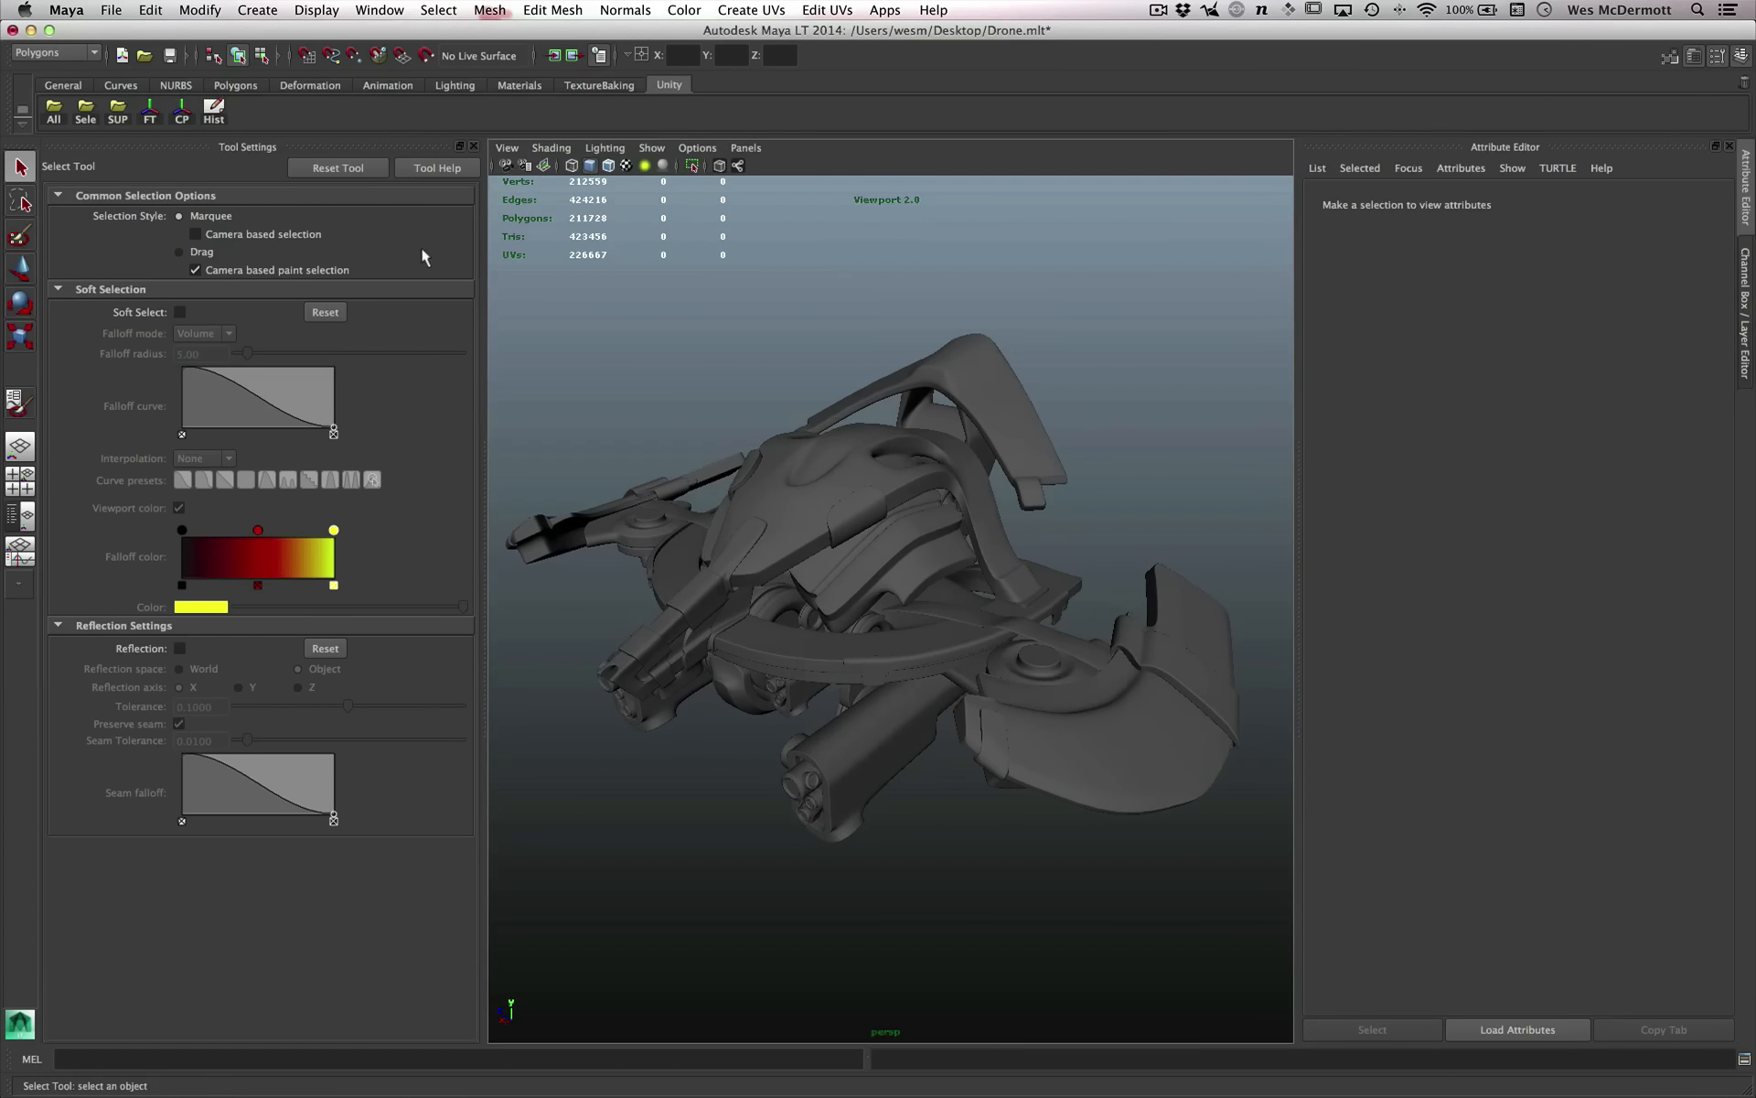
left_click(854, 716)
left_click_drag(855, 715, 840, 506, "alt")
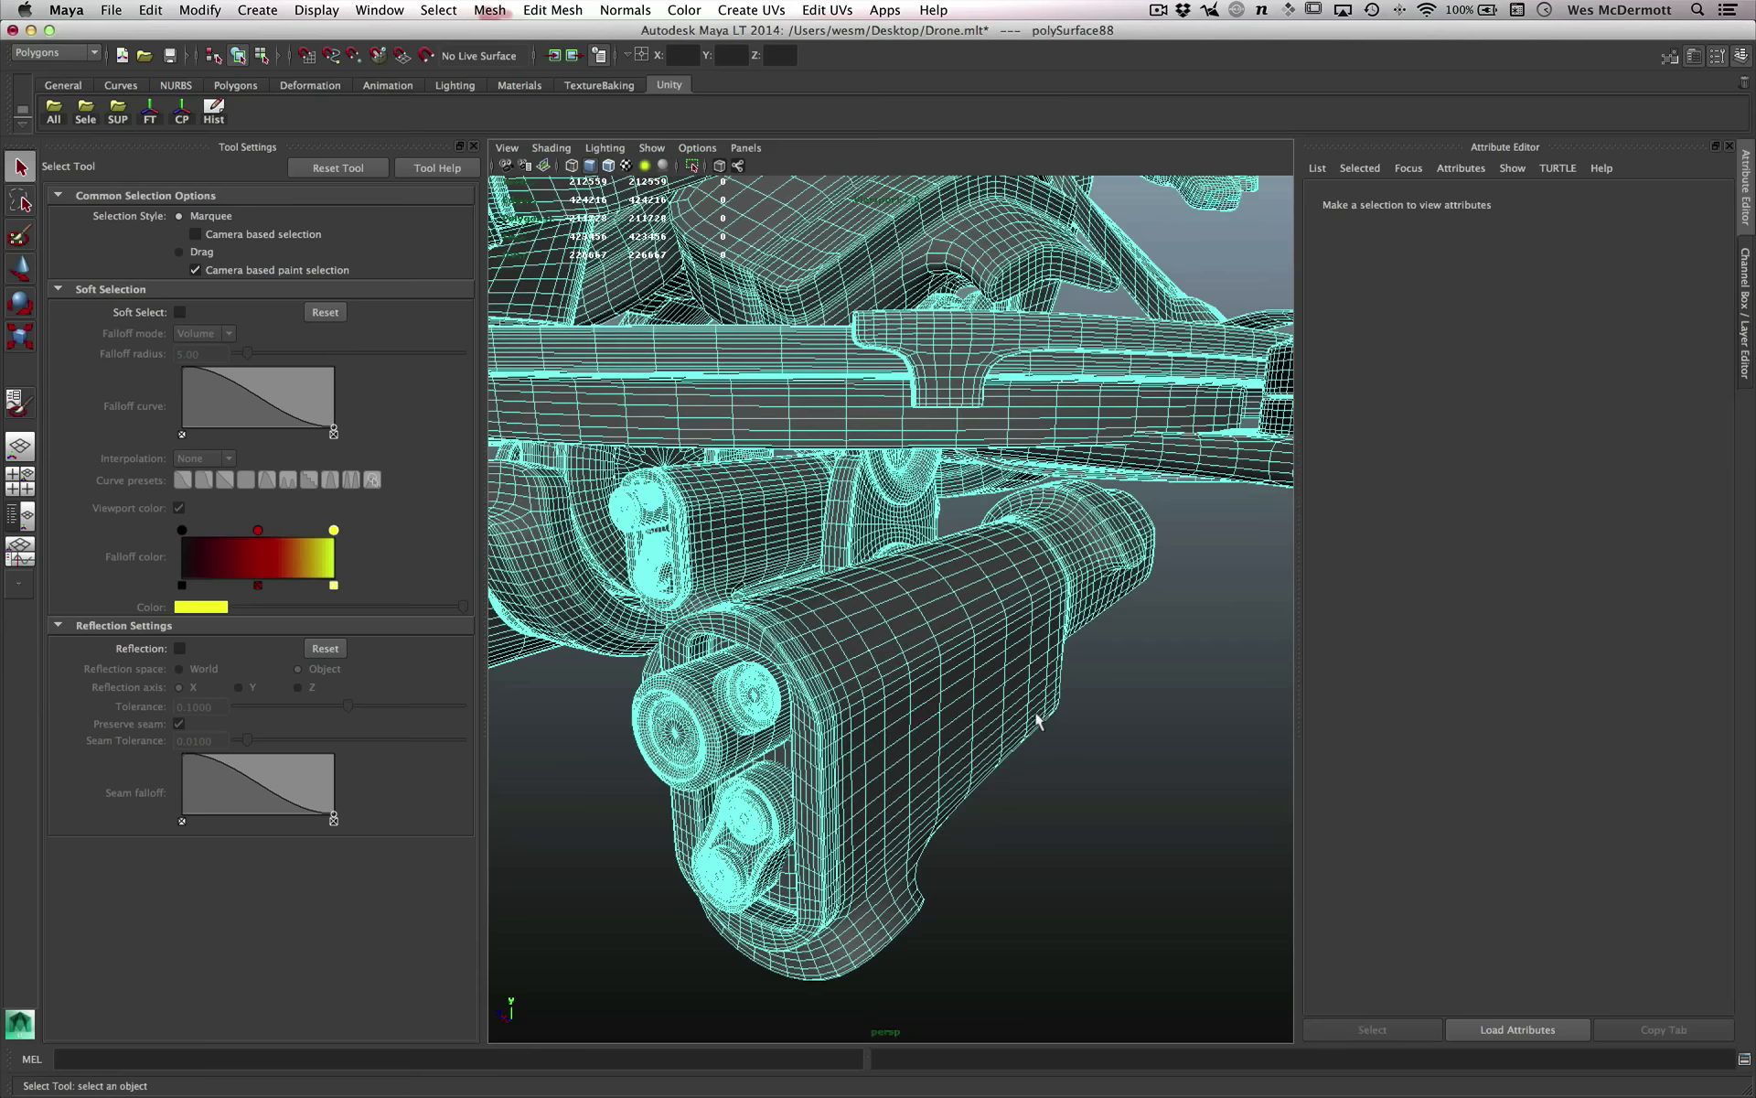
left_click(951, 615)
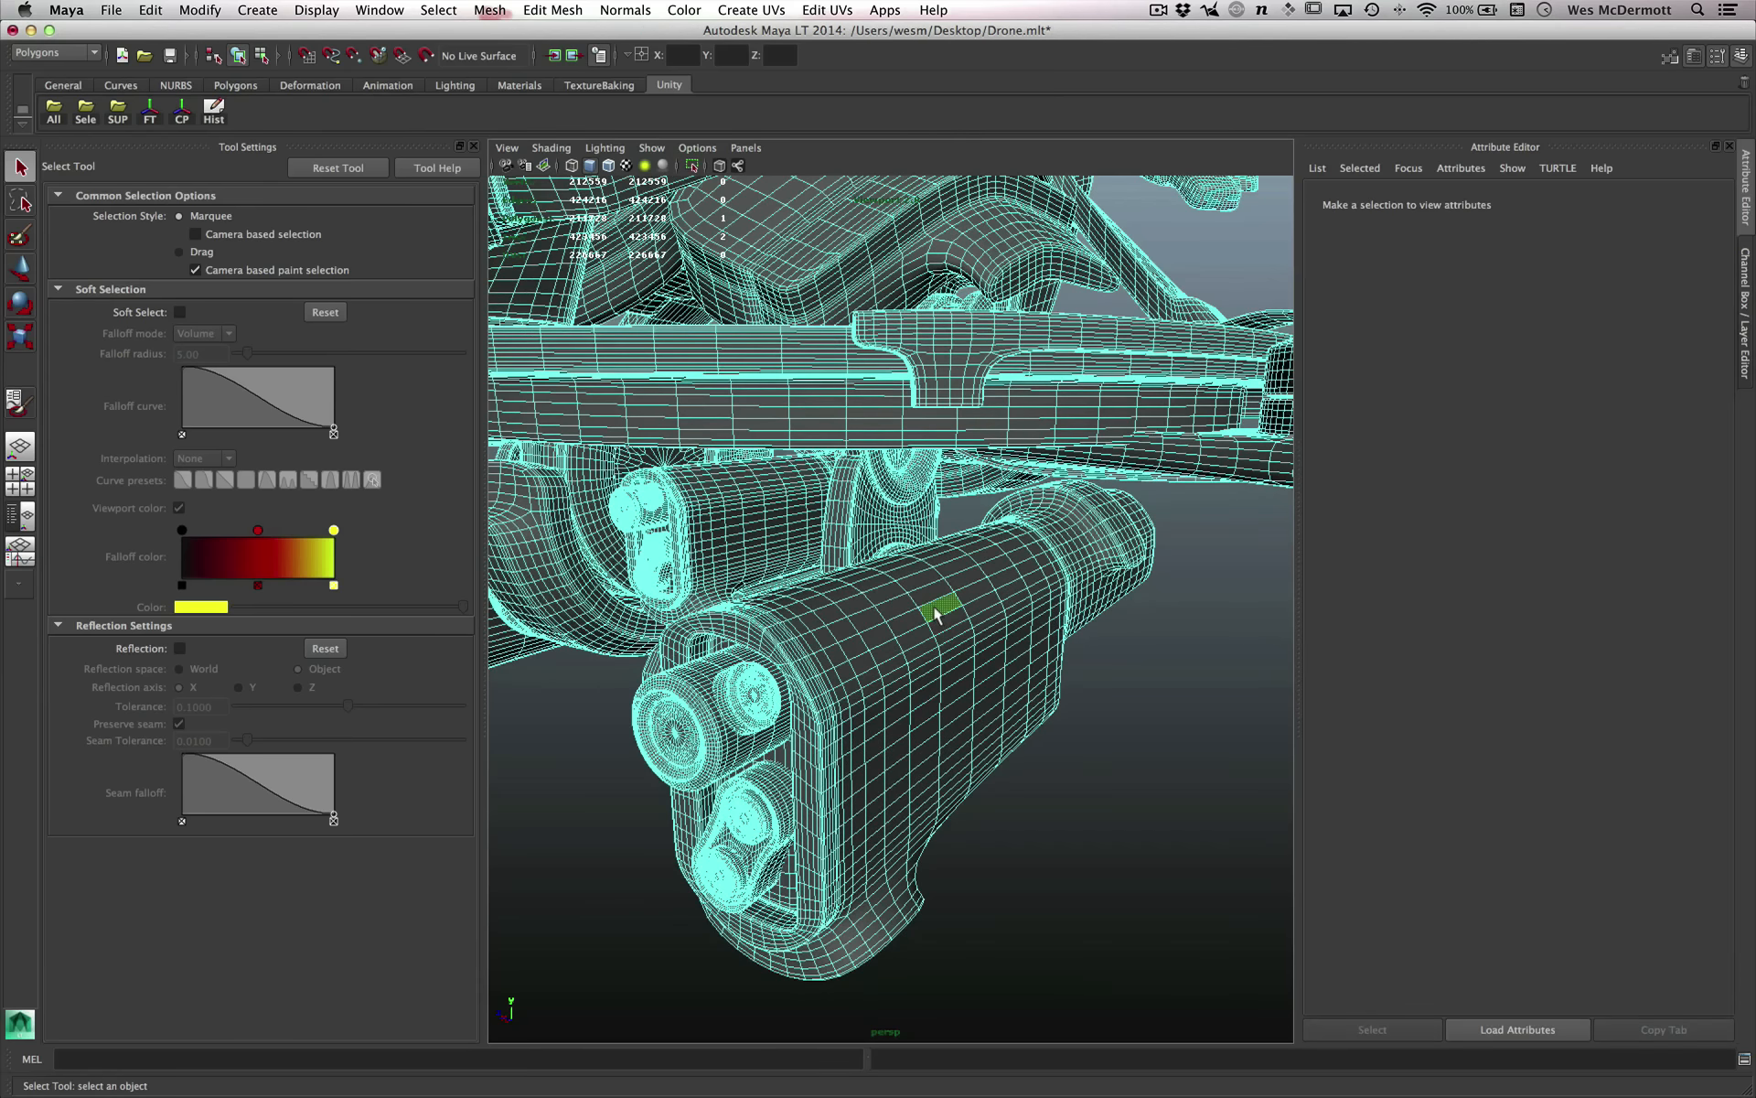
double_click(1006, 697)
left_click_drag(1007, 697, 953, 686, "alt")
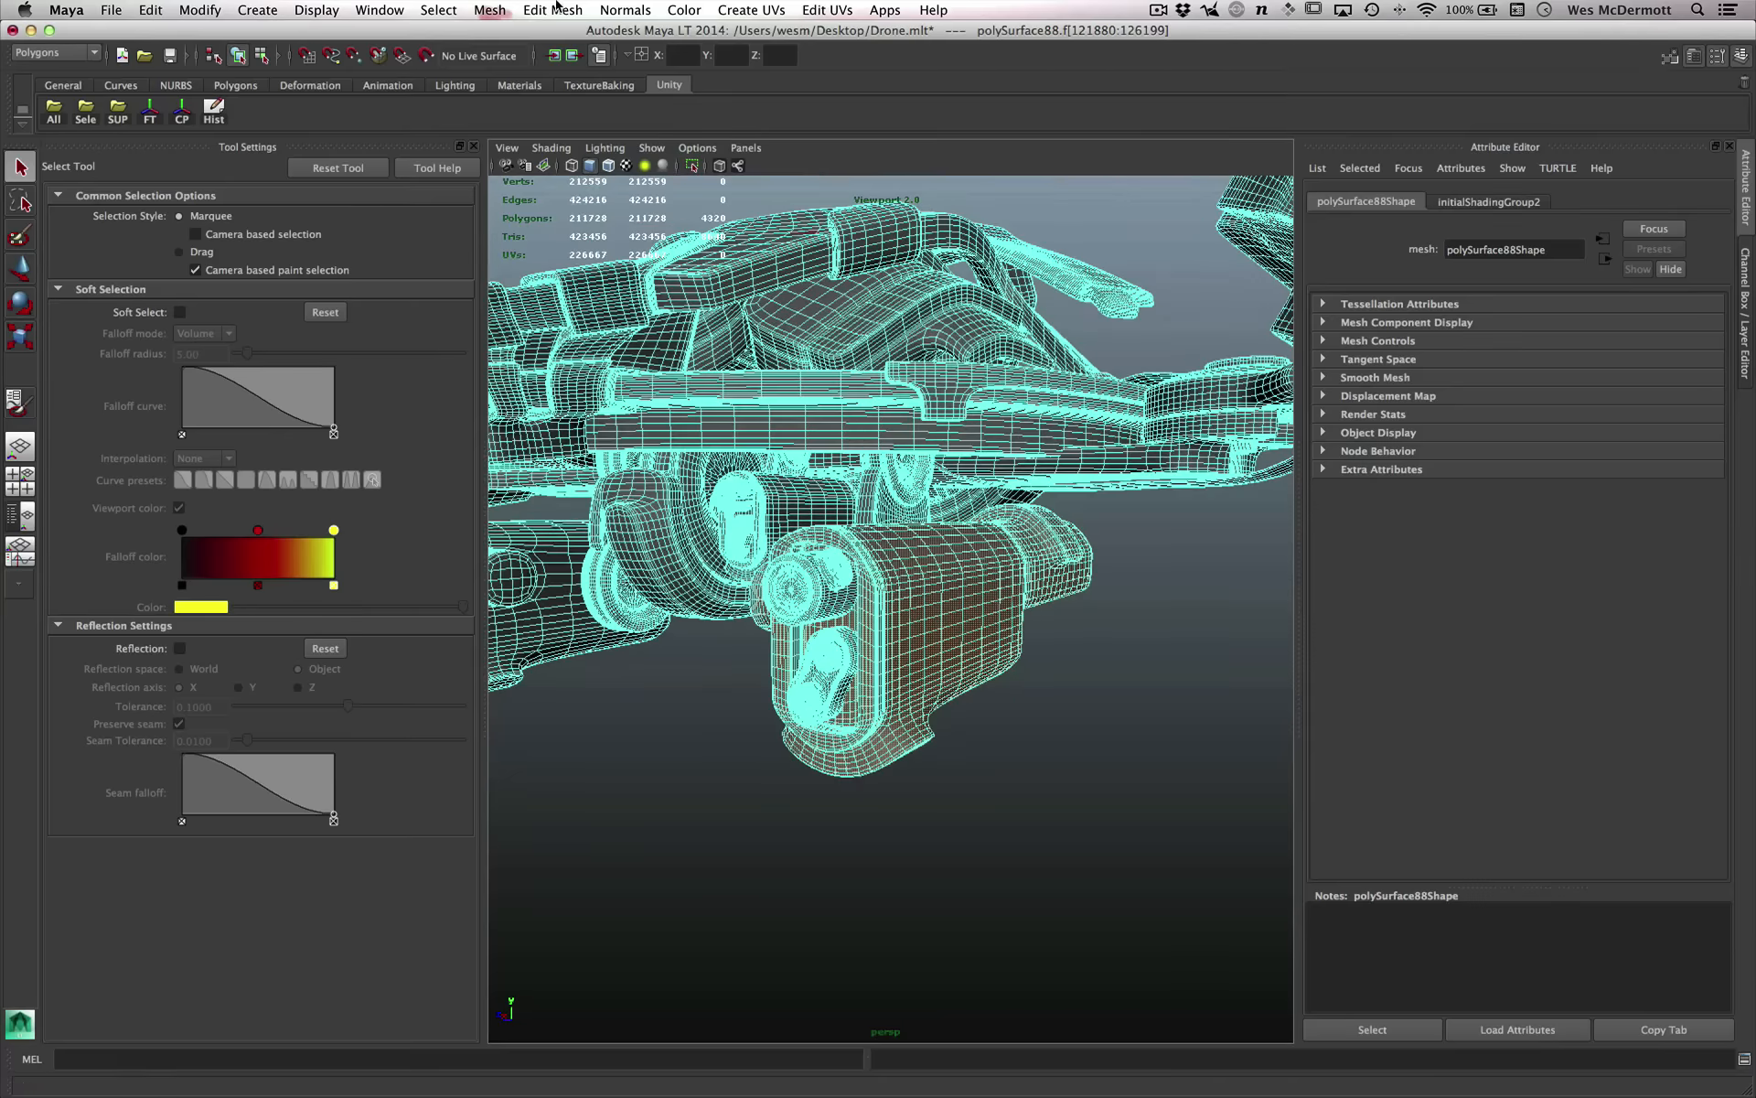
left_click(488, 10)
left_click(509, 67)
Return to object selection, select the extracted gun housing and isolate it in the viewport.
scroll(905, 585, "down", 2)
right_click_drag(904, 586, 977, 551)
scroll(979, 626, "down", 3)
left_click(976, 623)
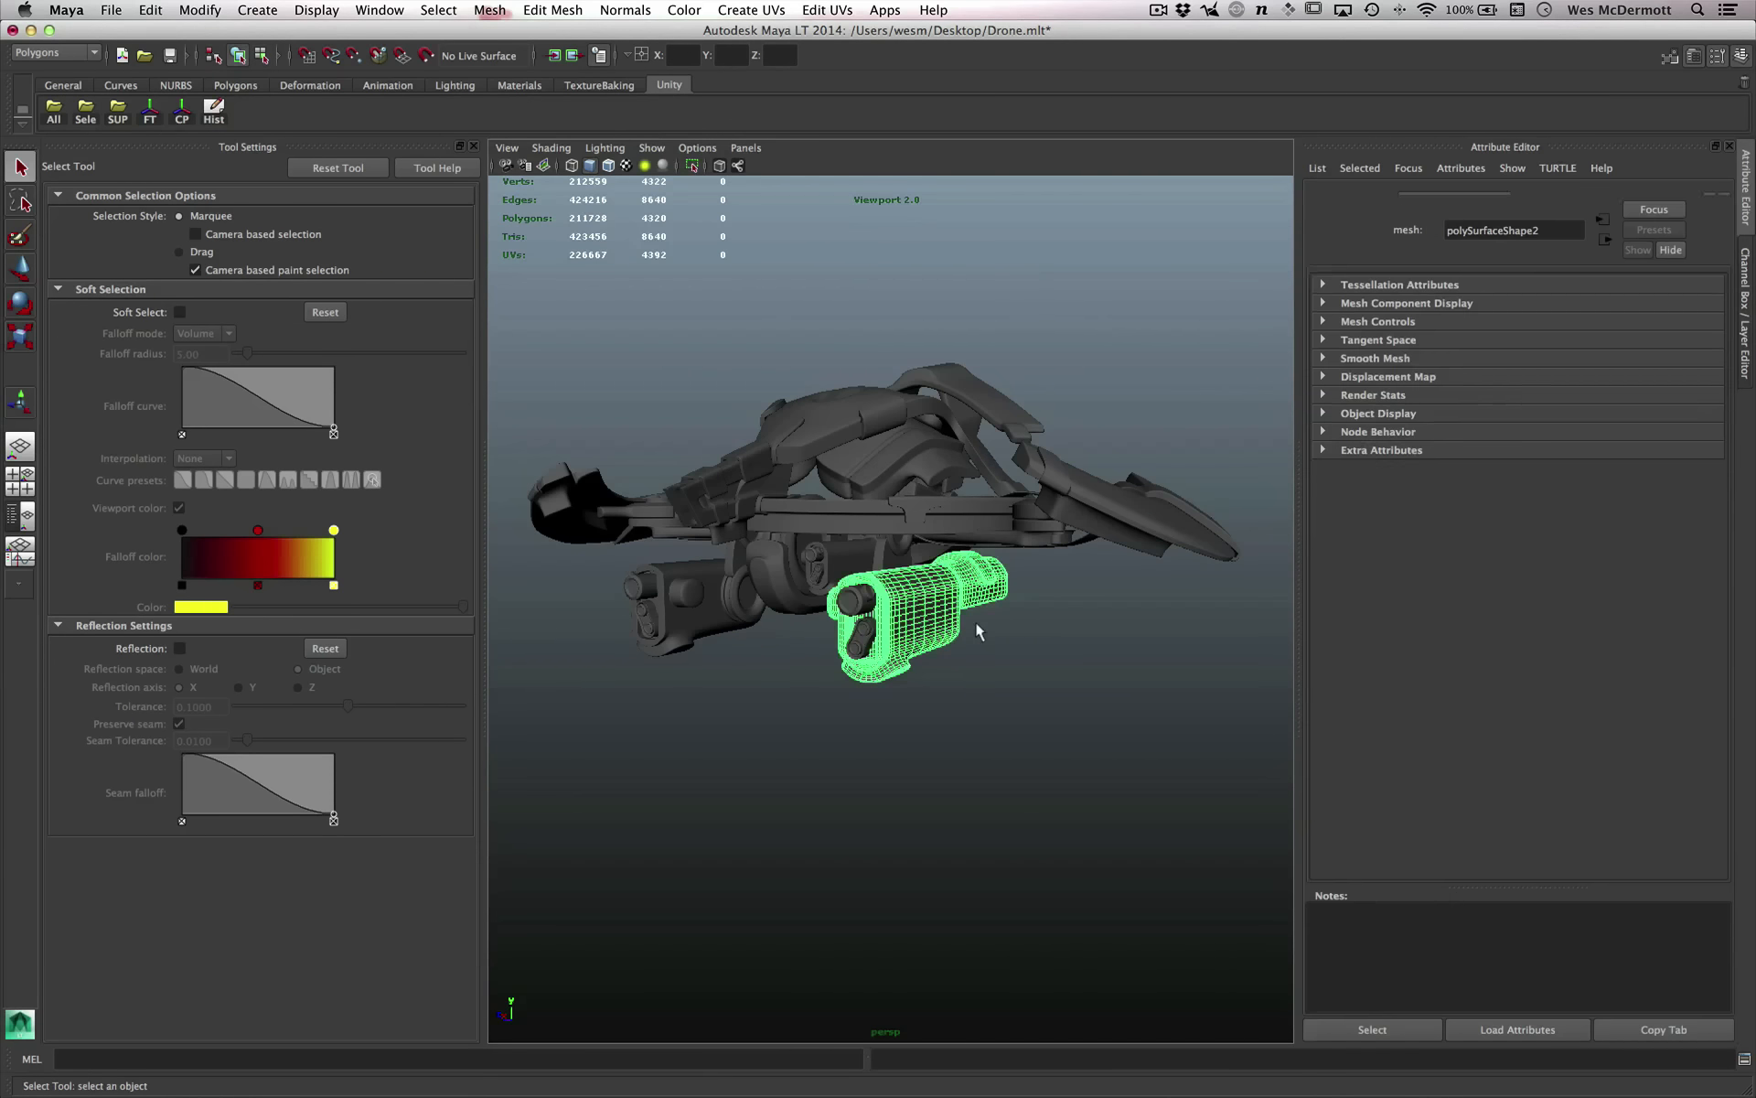
left_click_drag(976, 631, 857, 470, "alt")
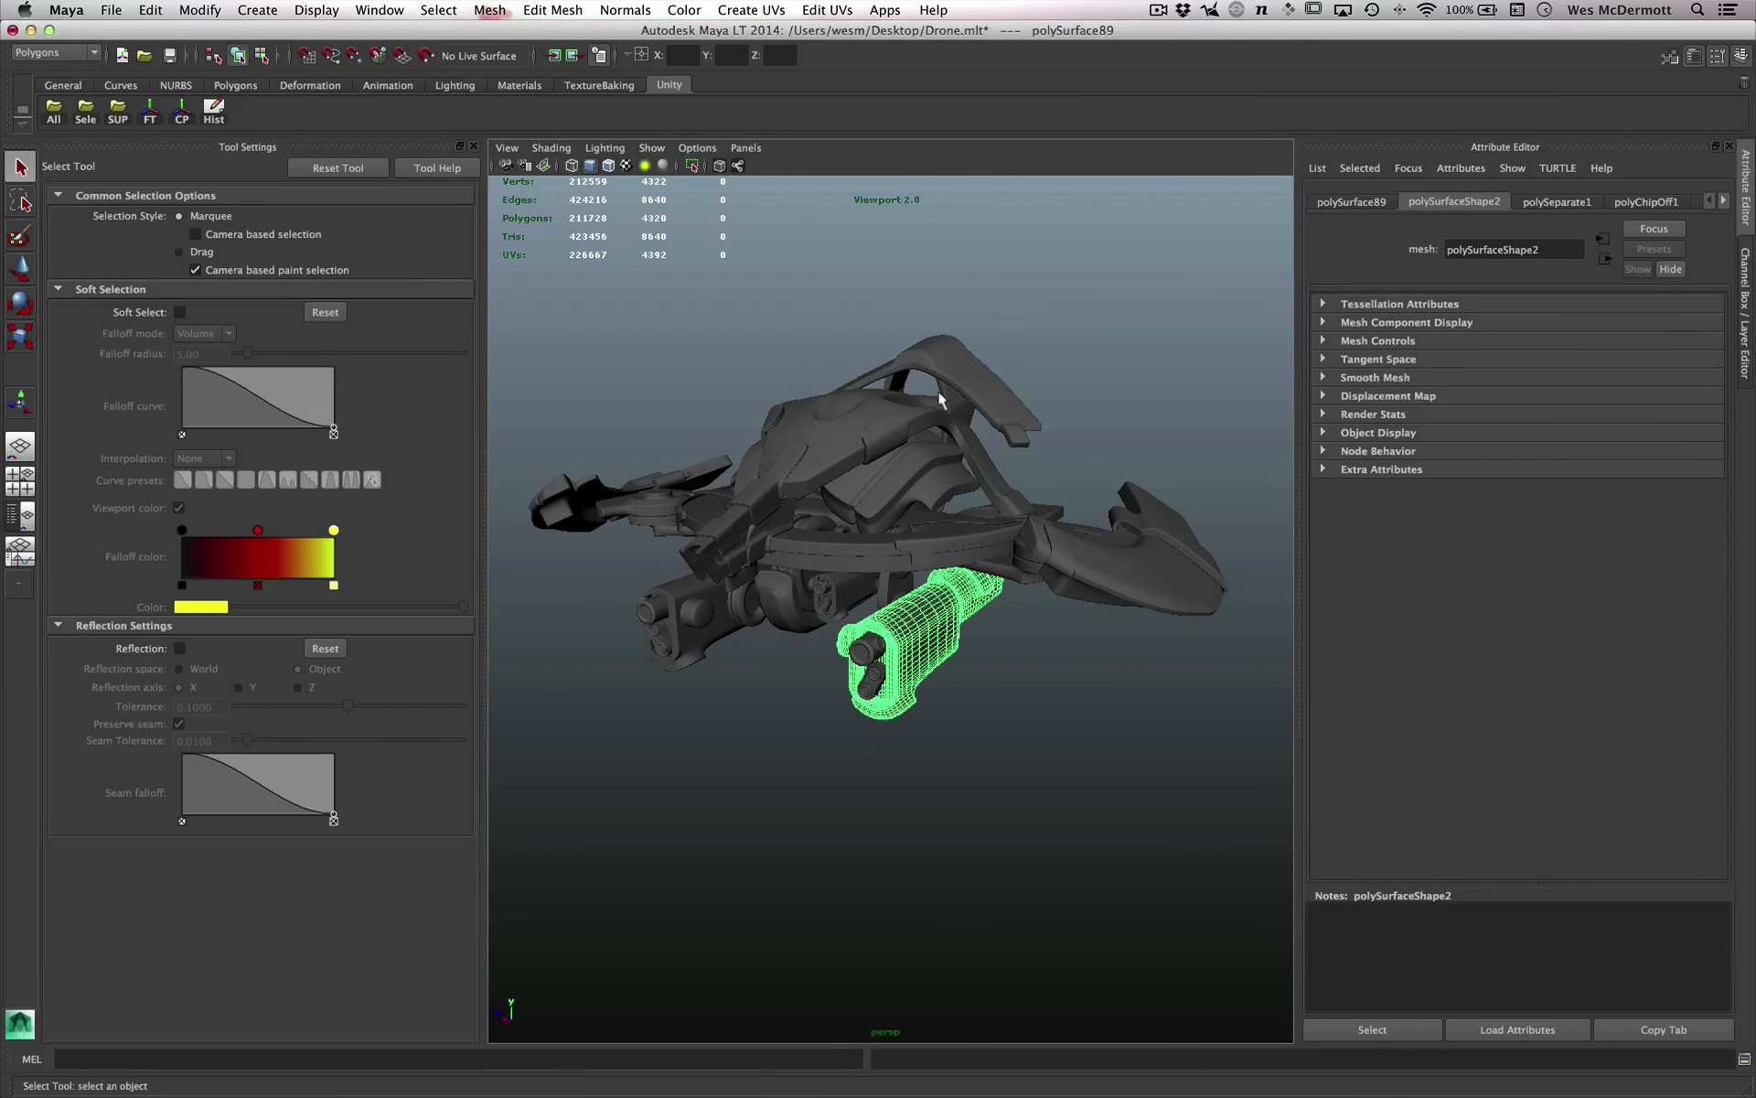
left_click_drag(1012, 649, 883, 553, "alt")
key("shift+i")
key("f")
left_click_drag(881, 547, 969, 558, "alt")
Open the Reduce options for the gun housing and set Percentage reduction to 75 and Preserve quads to 0.9819.
left_click(489, 11)
left_click(678, 257)
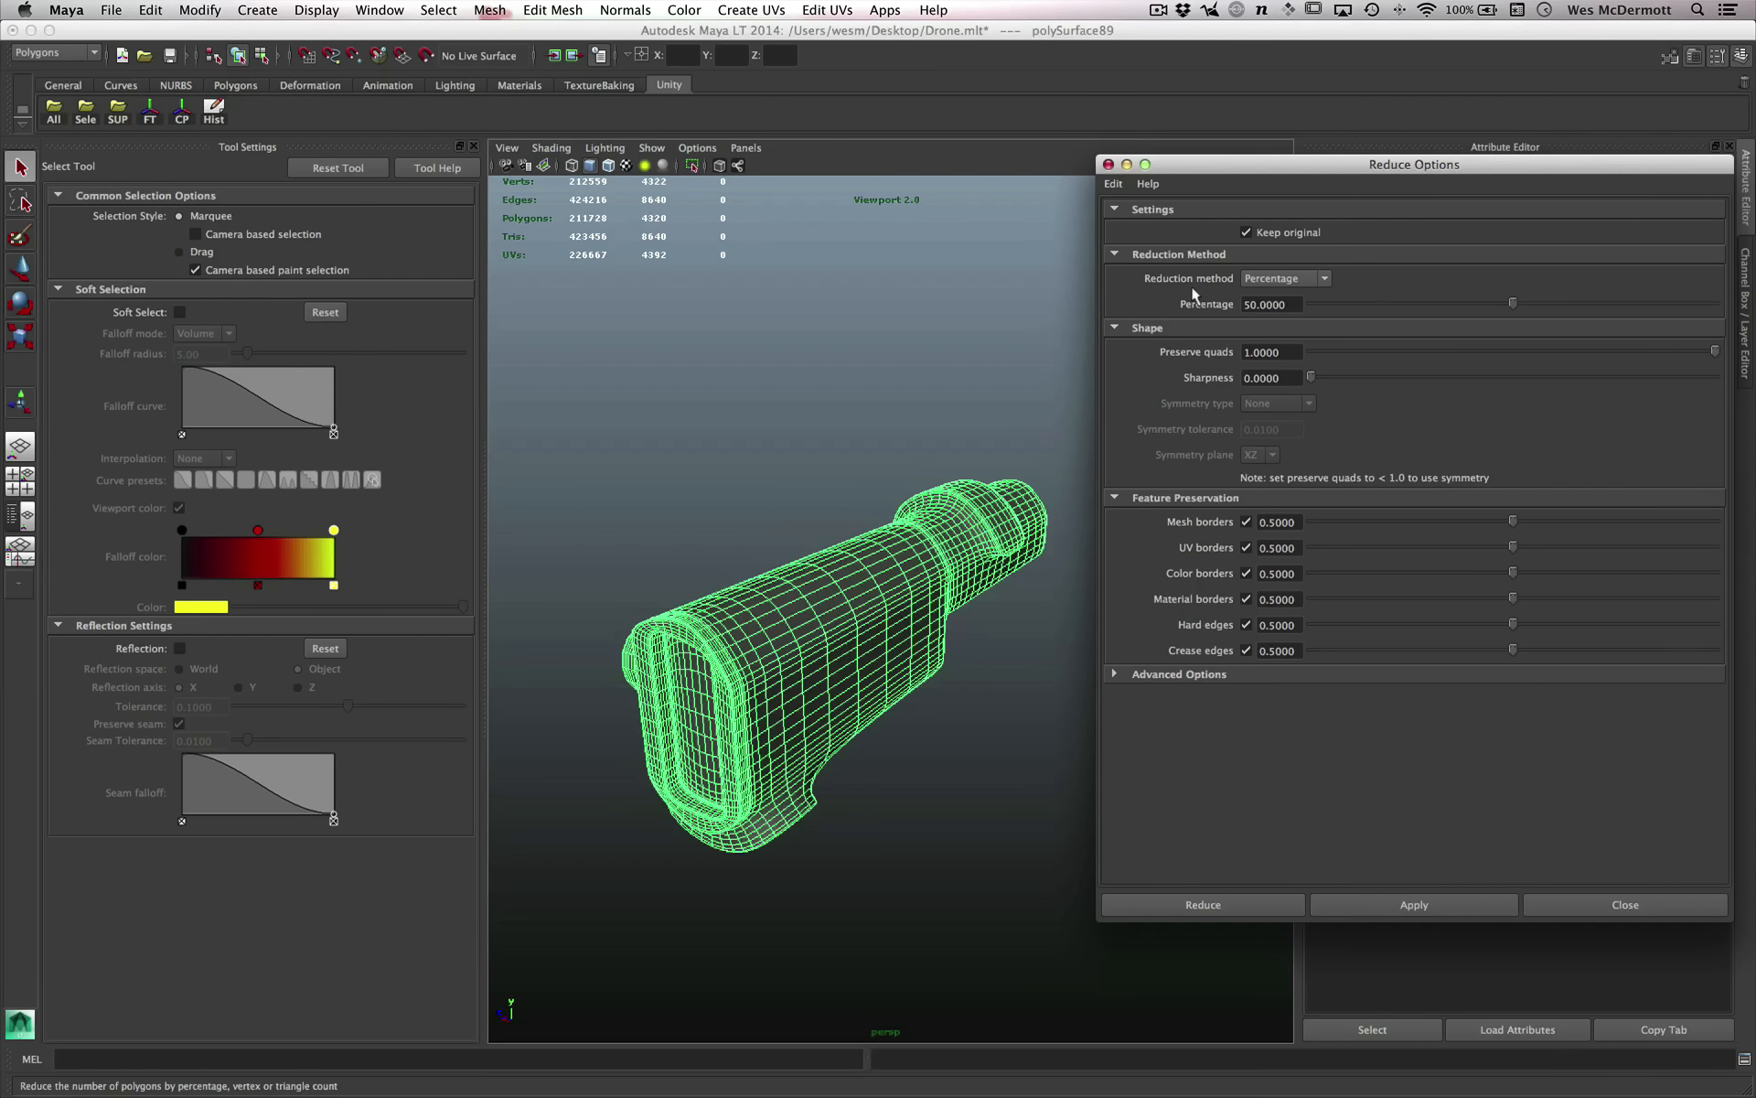
left_click(1303, 280)
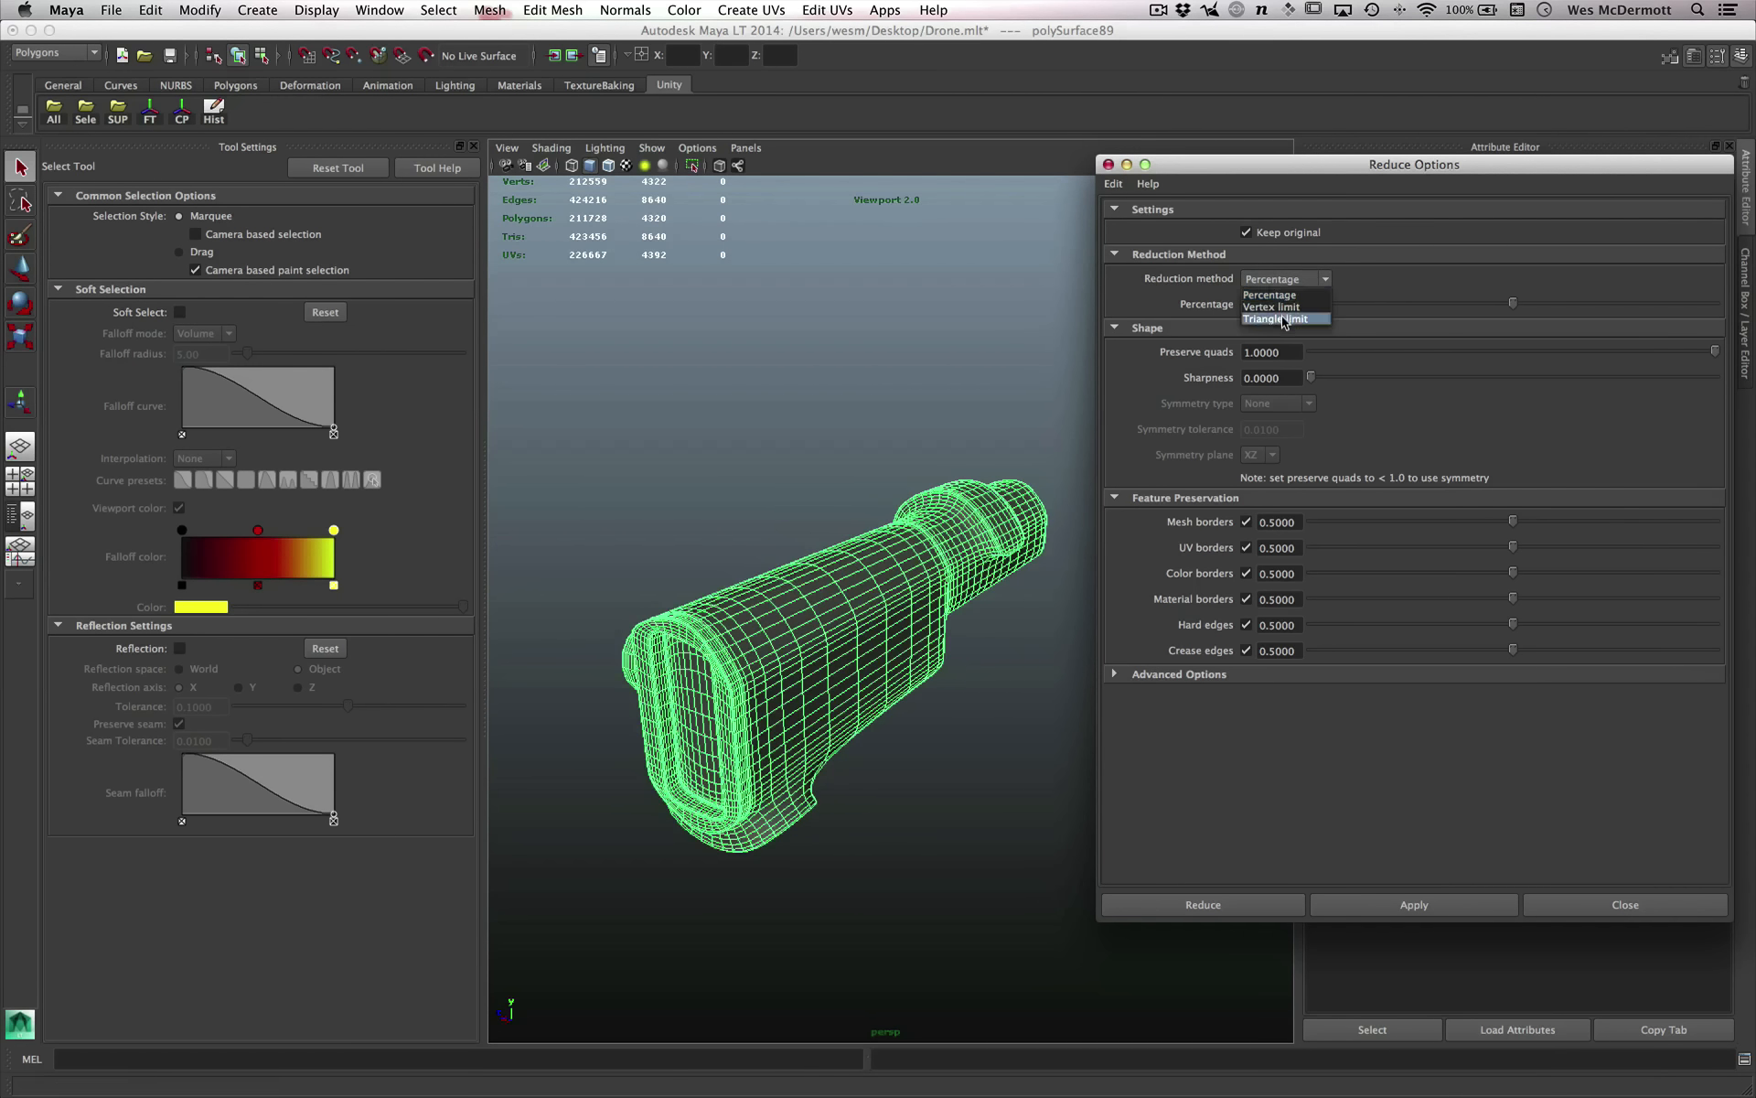
left_click(1274, 295)
double_click(1271, 304)
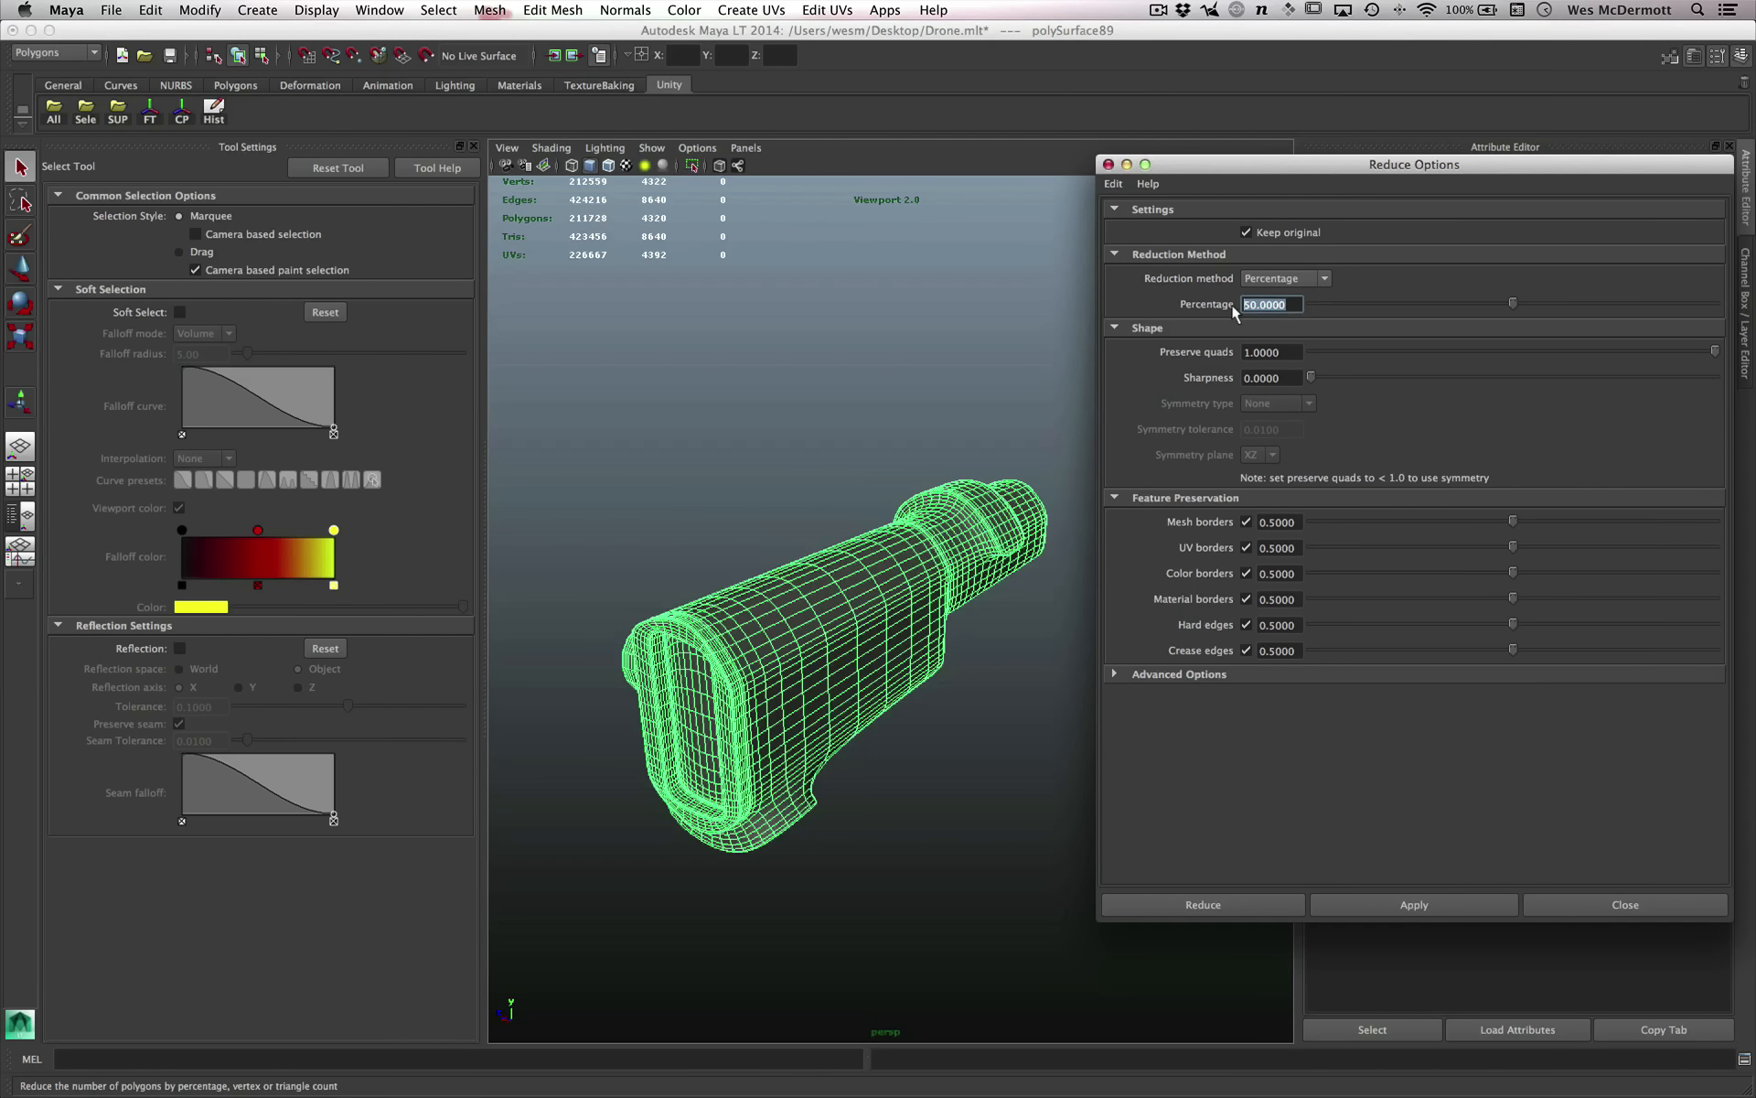
key("Tab")
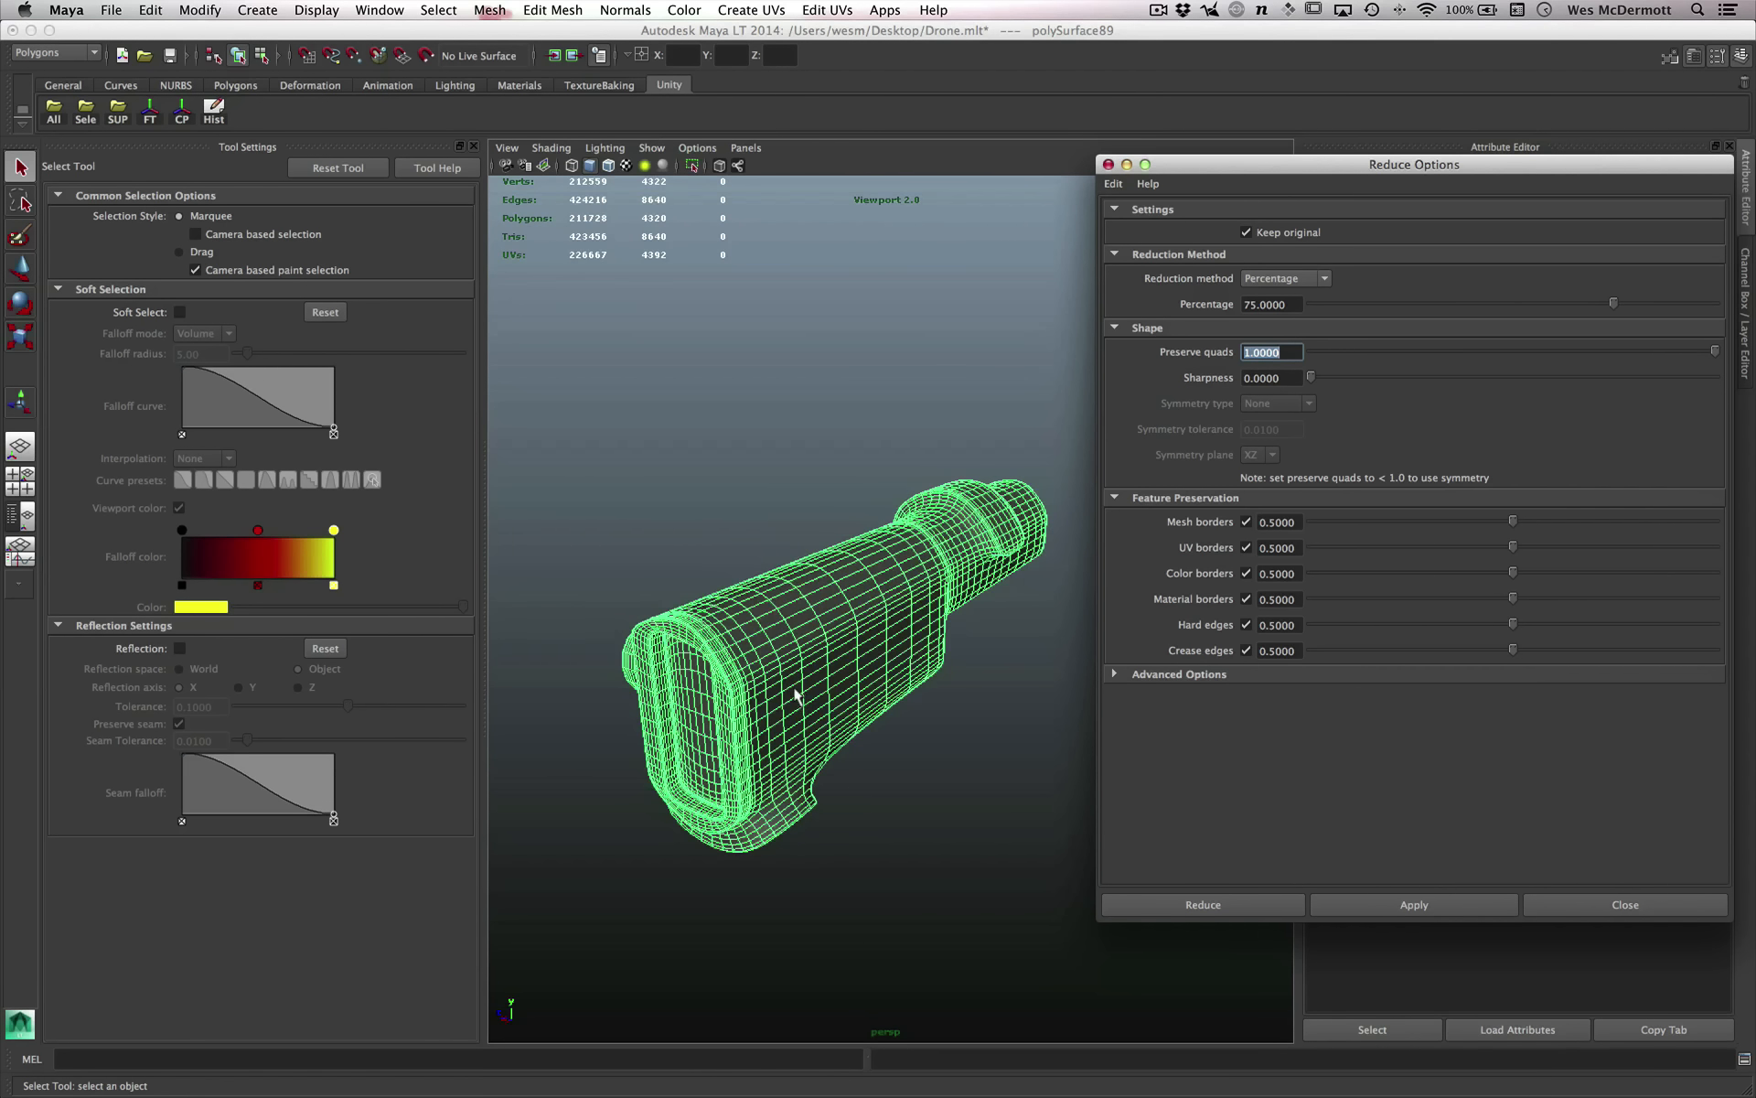
left_click_drag(1715, 350, 1707, 351)
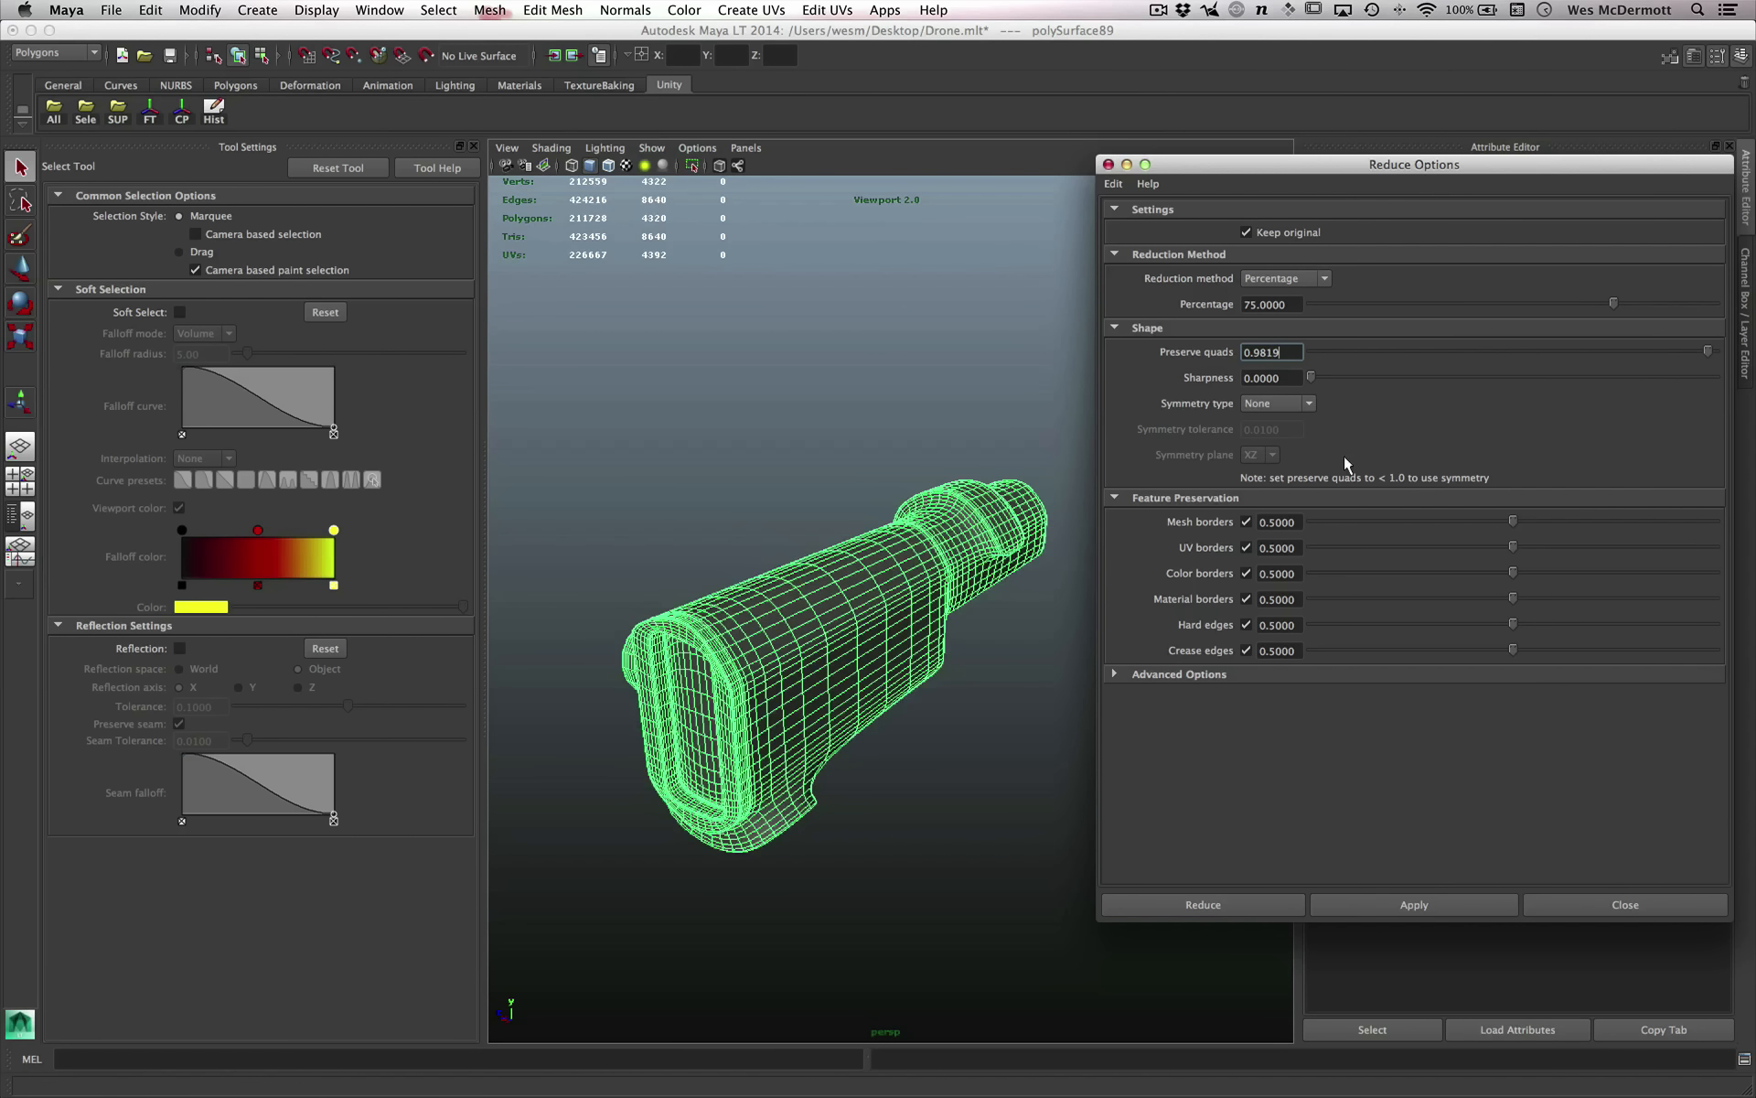
Try the Plane symmetry type for the reduction and return it to None.
left_click(1277, 402)
left_click(1259, 442)
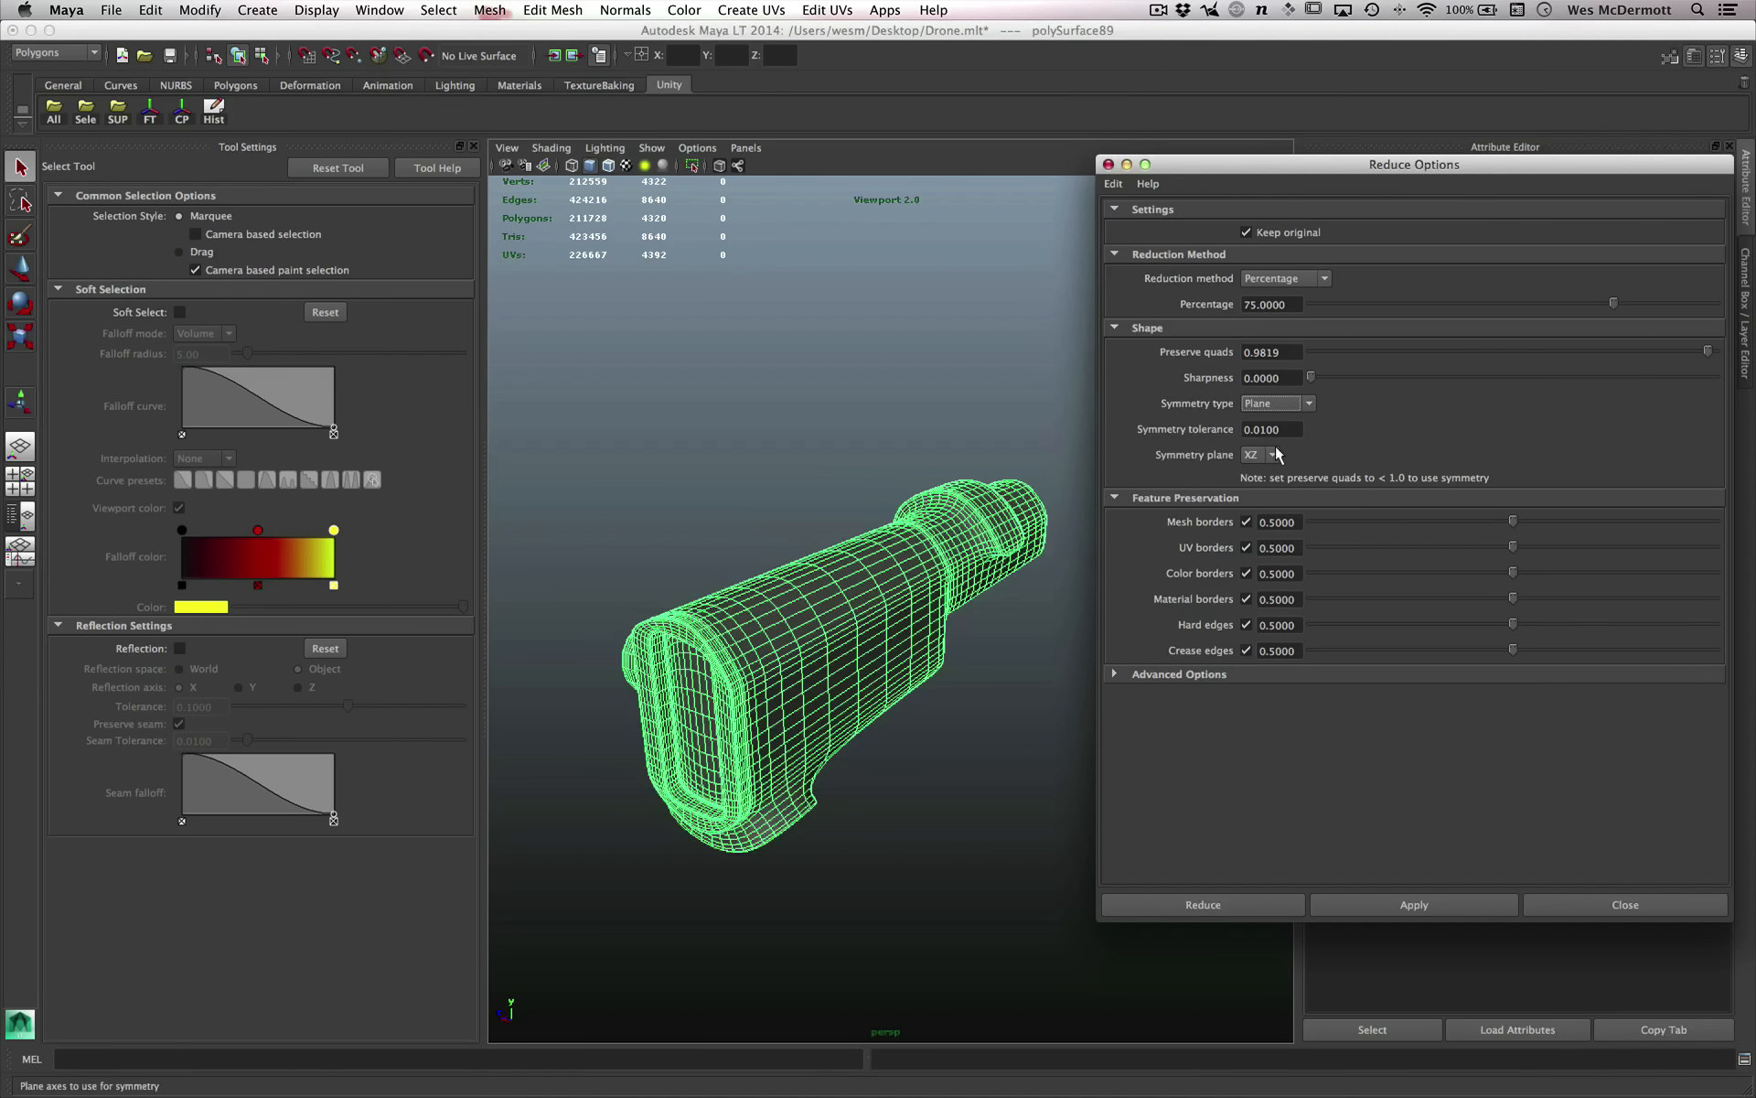
left_click(1284, 403)
left_click(1260, 415)
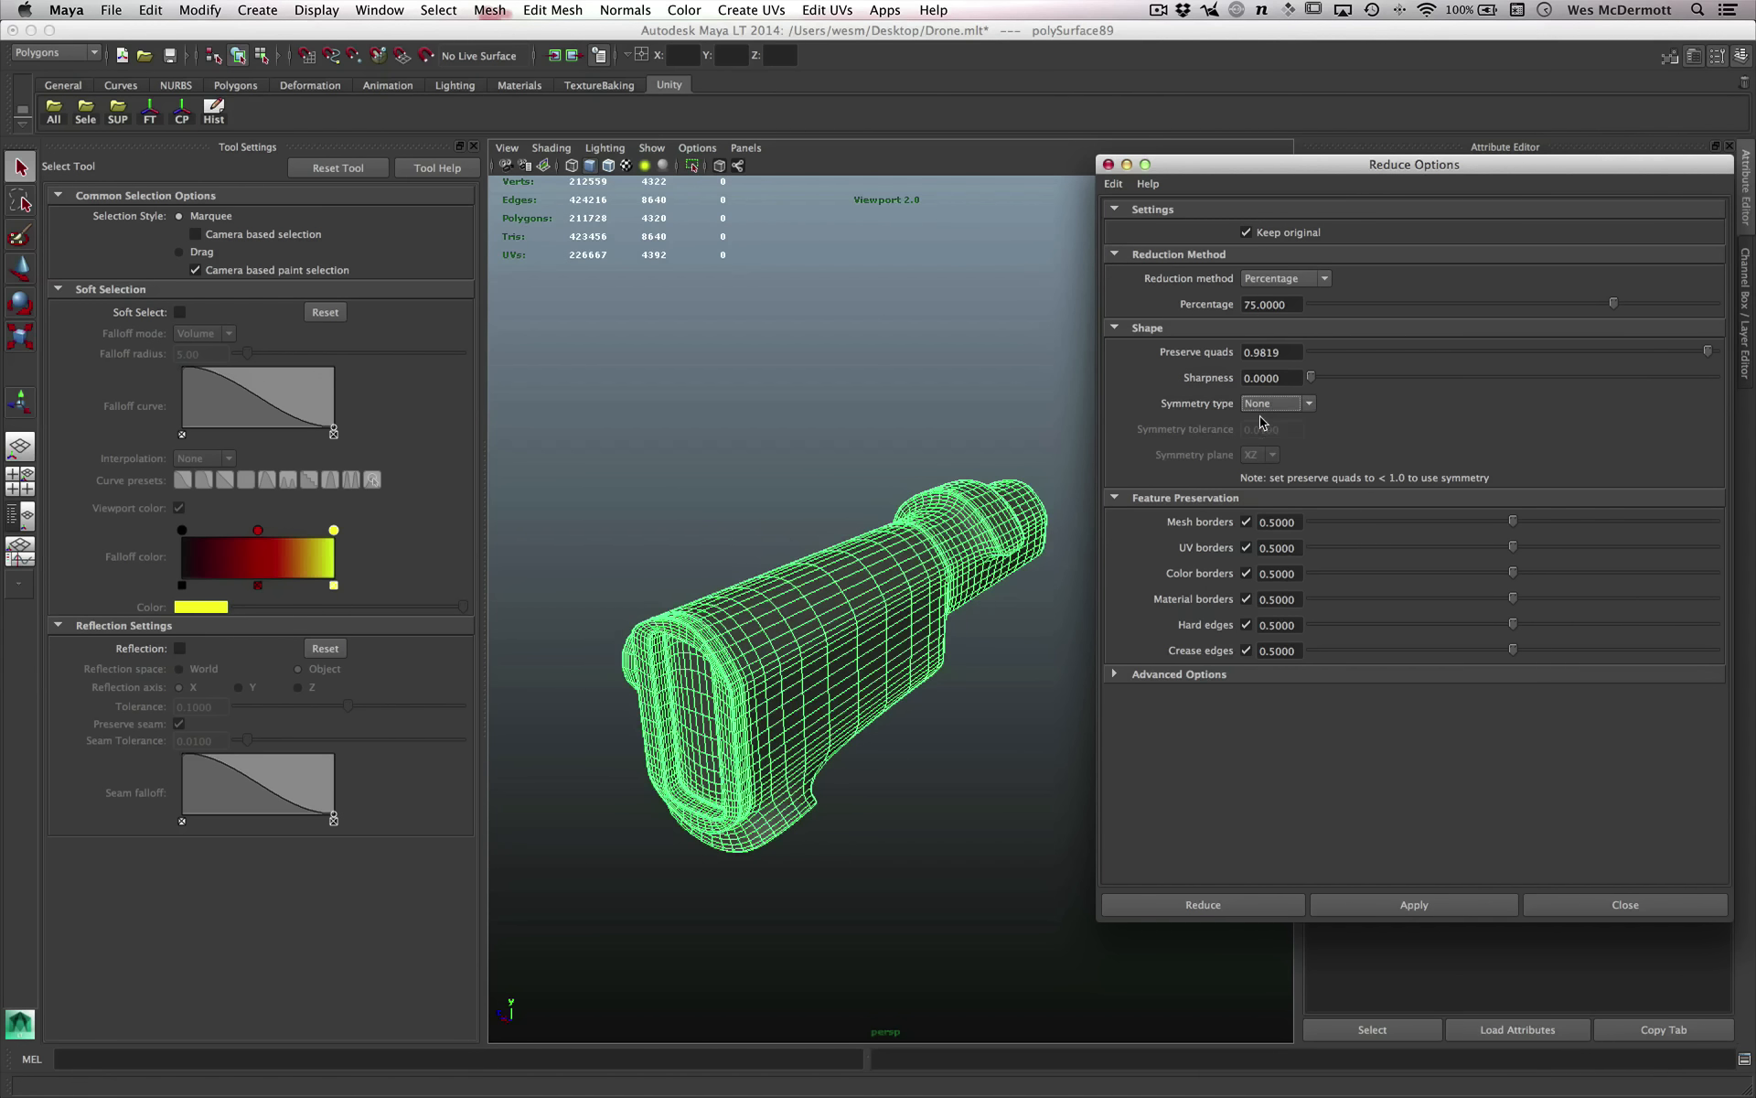
Reduce the gun housing with the chosen options and select the reduced copy to check its topology.
left_click(1202, 904)
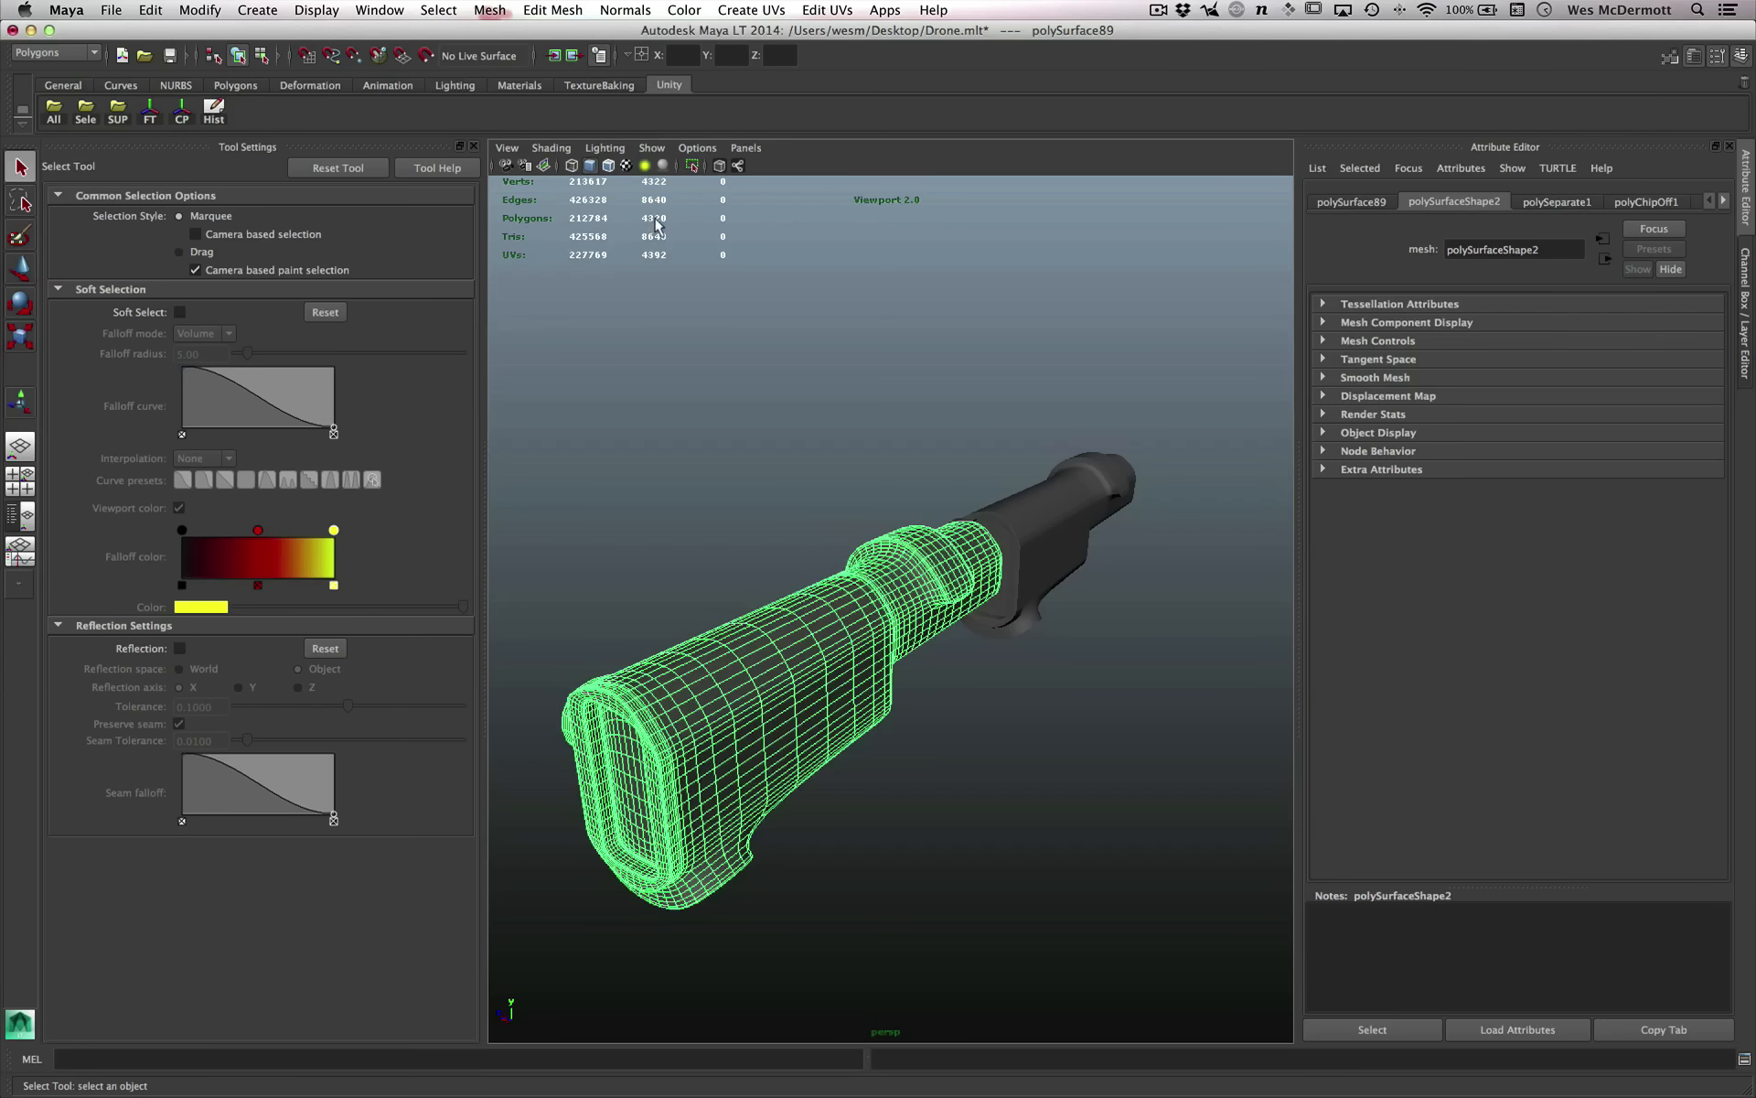
left_click(1054, 511)
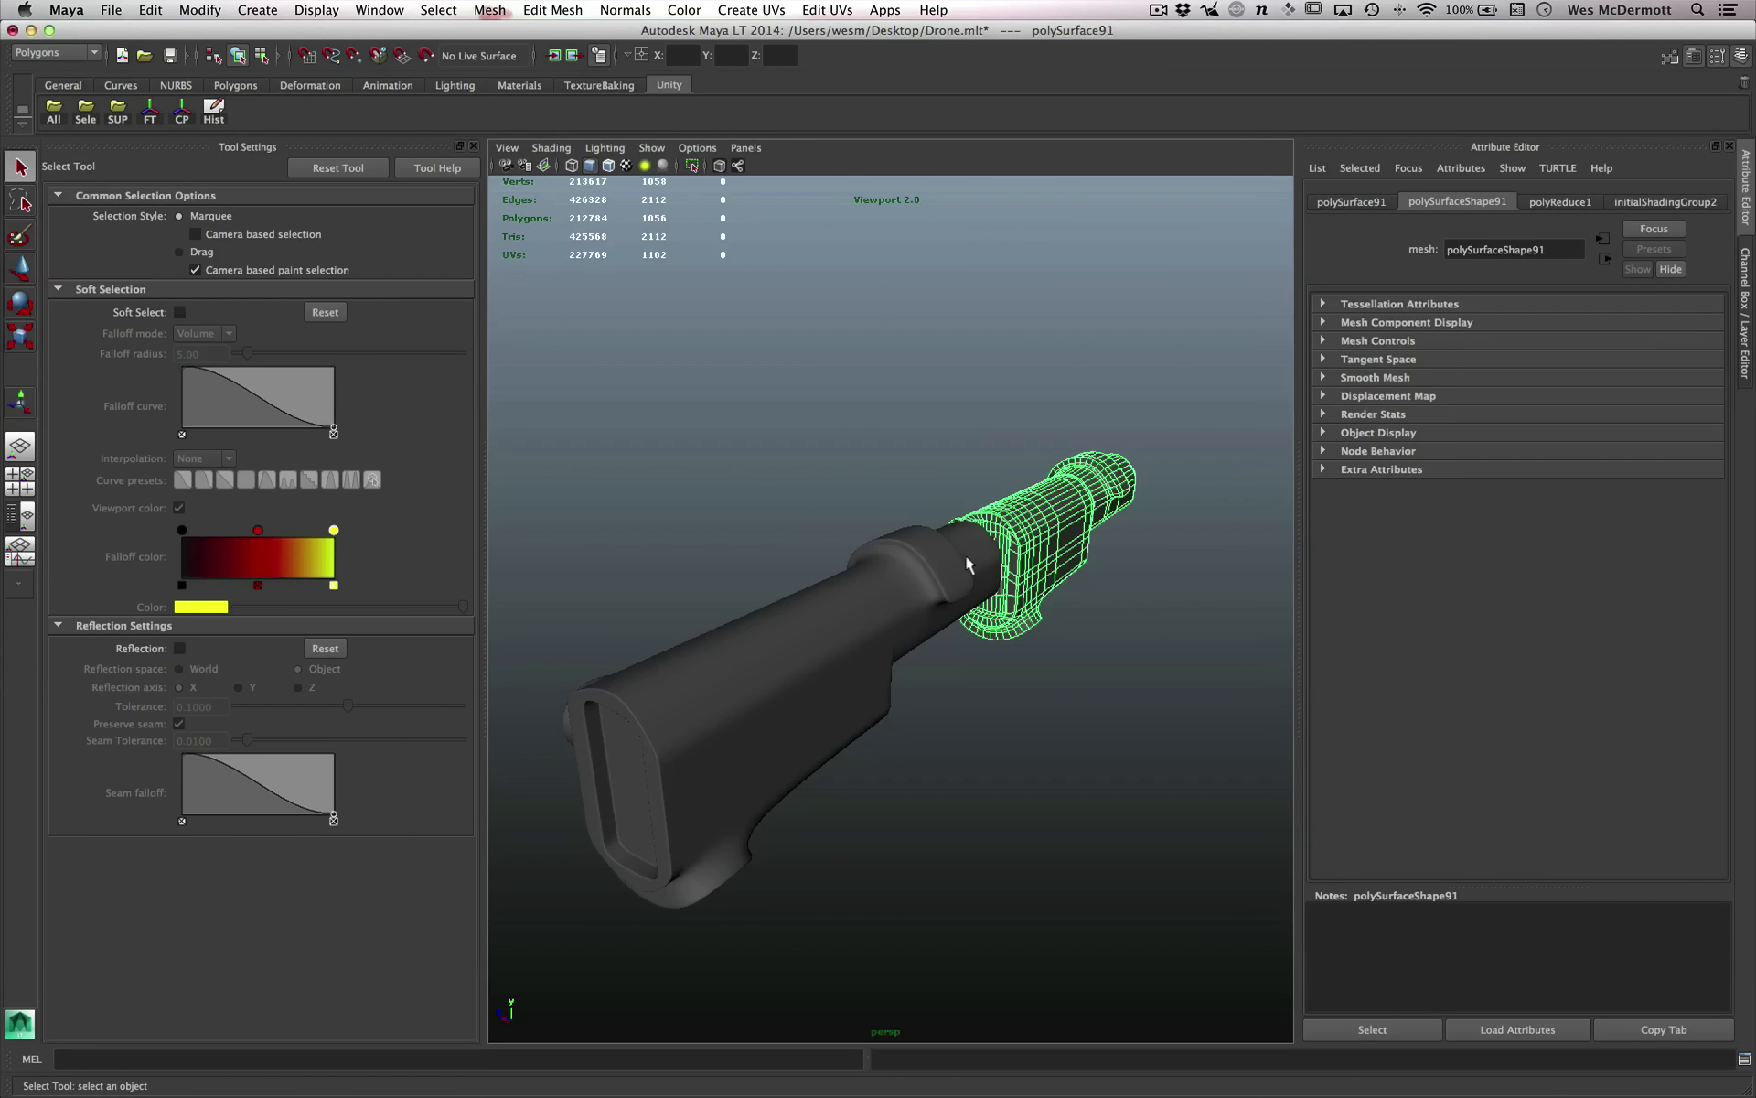
scroll(1145, 564, "up", 5)
key("f")
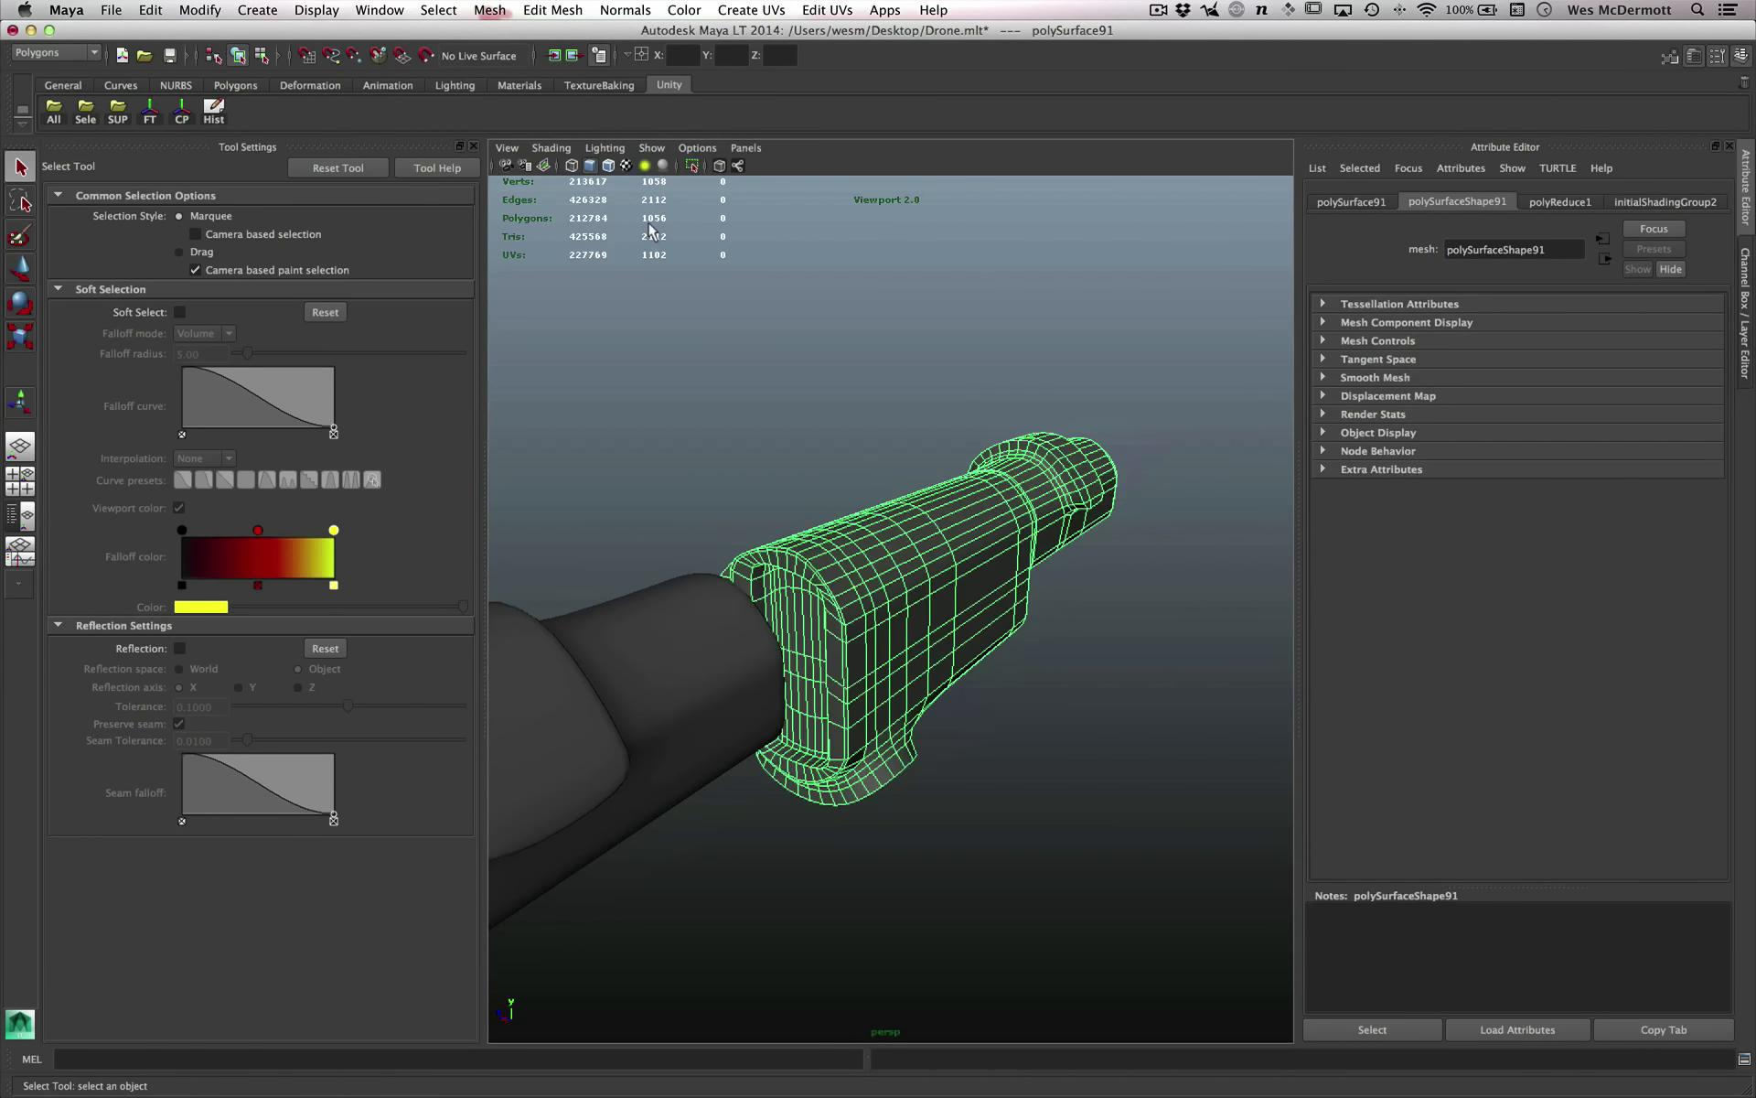
scroll(946, 678, "down", 4)
left_click_drag(970, 672, 1005, 615, "alt")
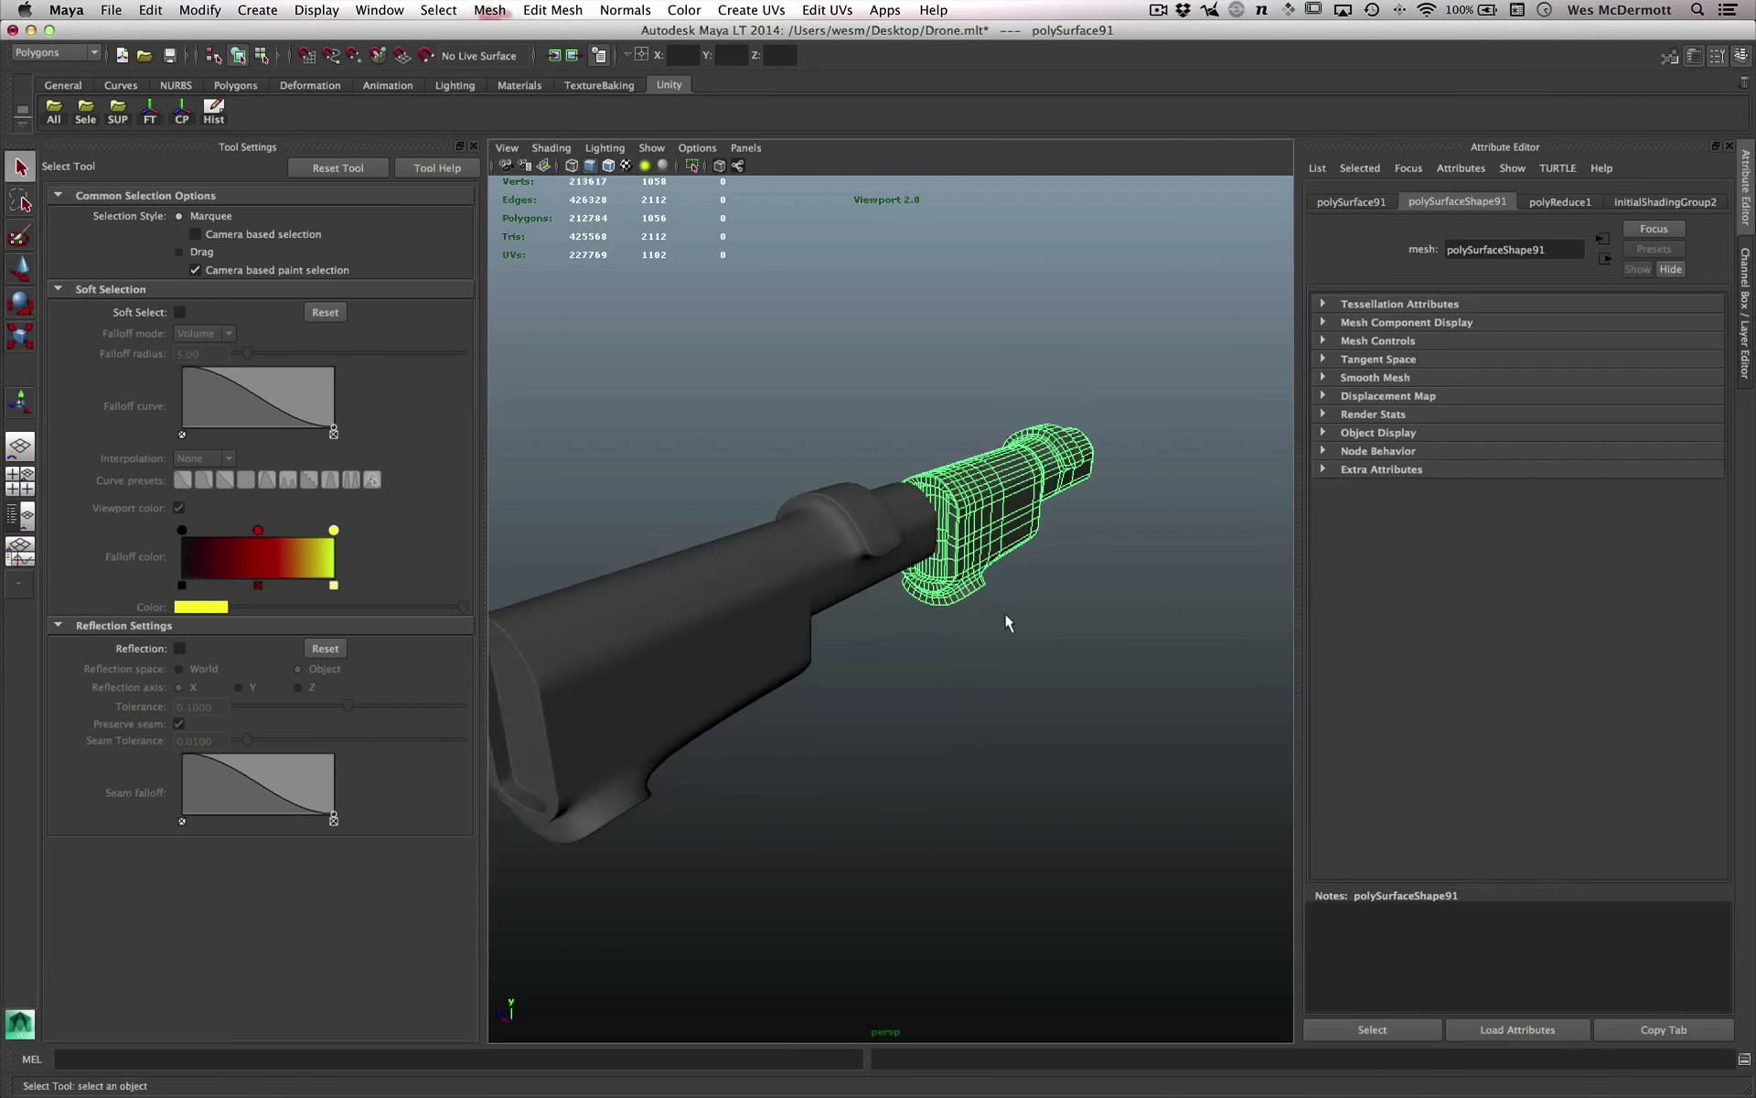
Clear the selection and compare the shaded reduced copy with the original gun housing.
scroll(1012, 640, "up", 3)
left_click(1017, 629)
middle_click_drag(999, 628, 952, 659, "alt")
left_click_drag(952, 659, 1106, 714, "alt")
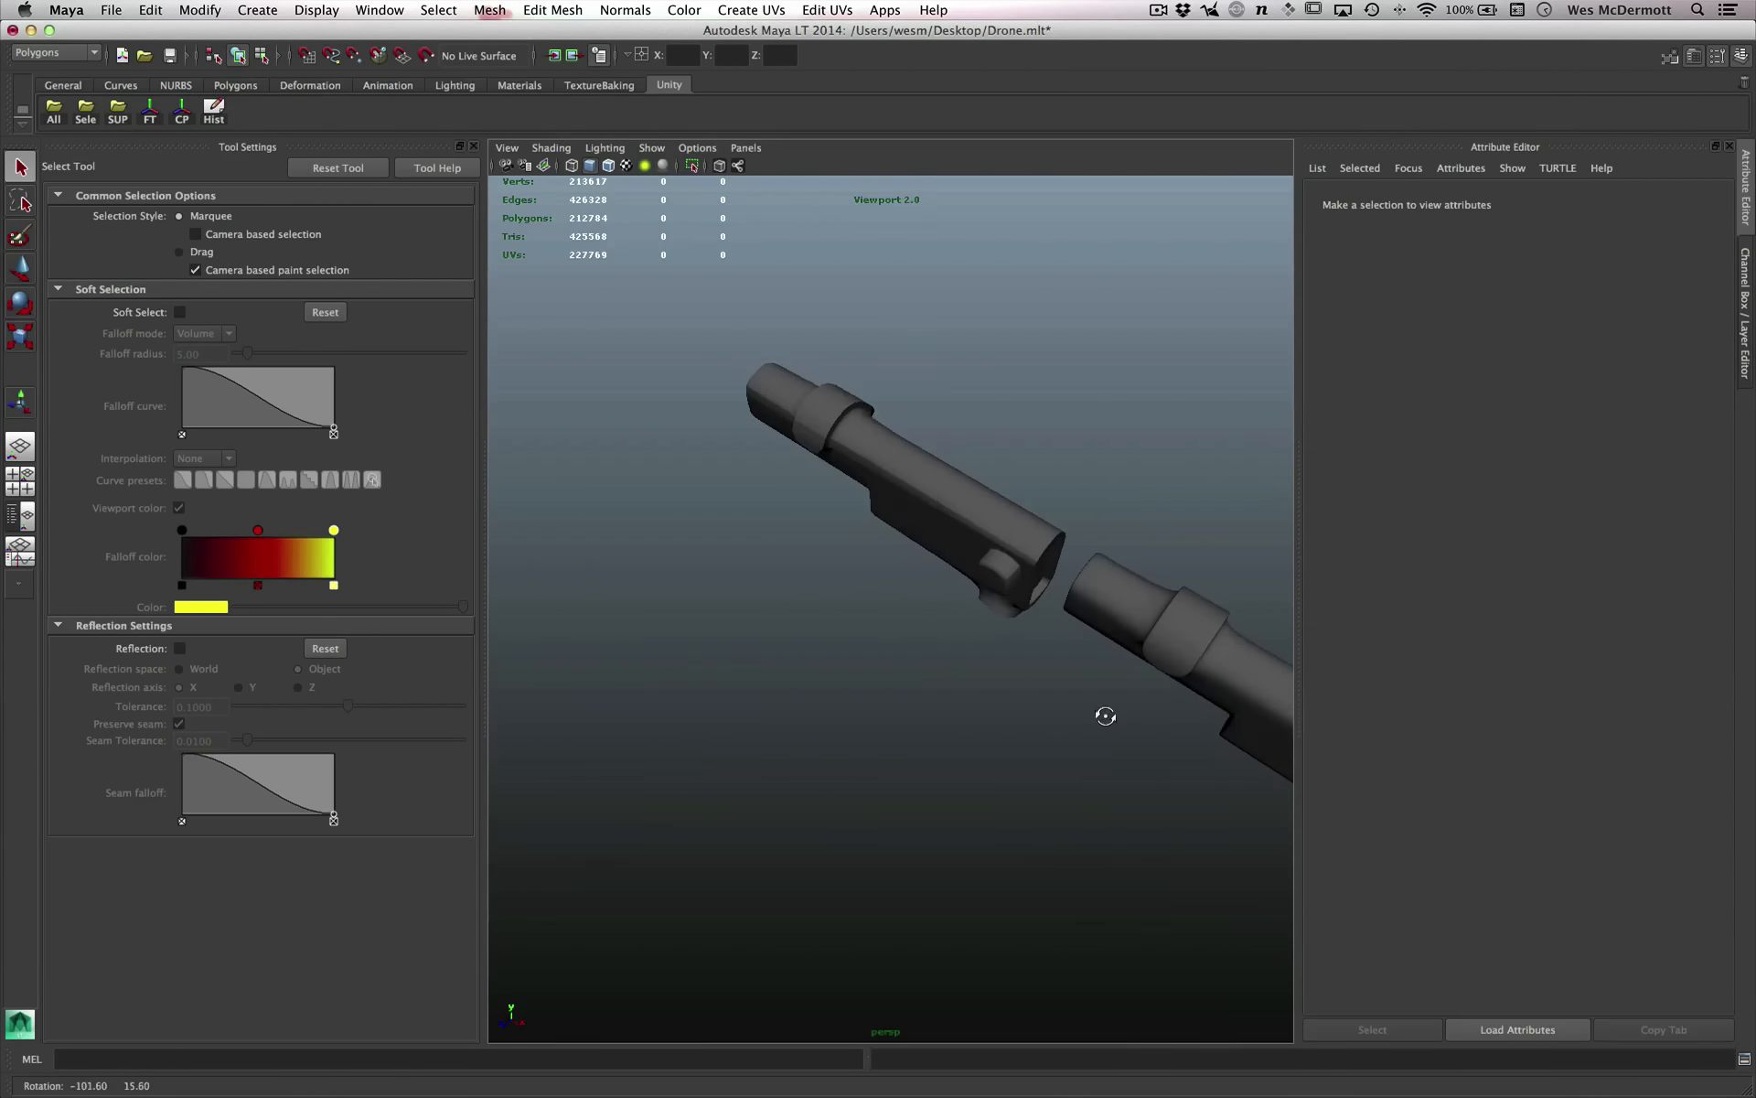
Select the reduced copy, open its polyReduce1 settings and set the reduction percentage to 80.
left_click(988, 515)
left_click_drag(988, 515, 839, 568, "alt")
right_click_drag(848, 580, 895, 525, "alt")
middle_click_drag(895, 525, 993, 507, "alt")
left_click(1561, 203)
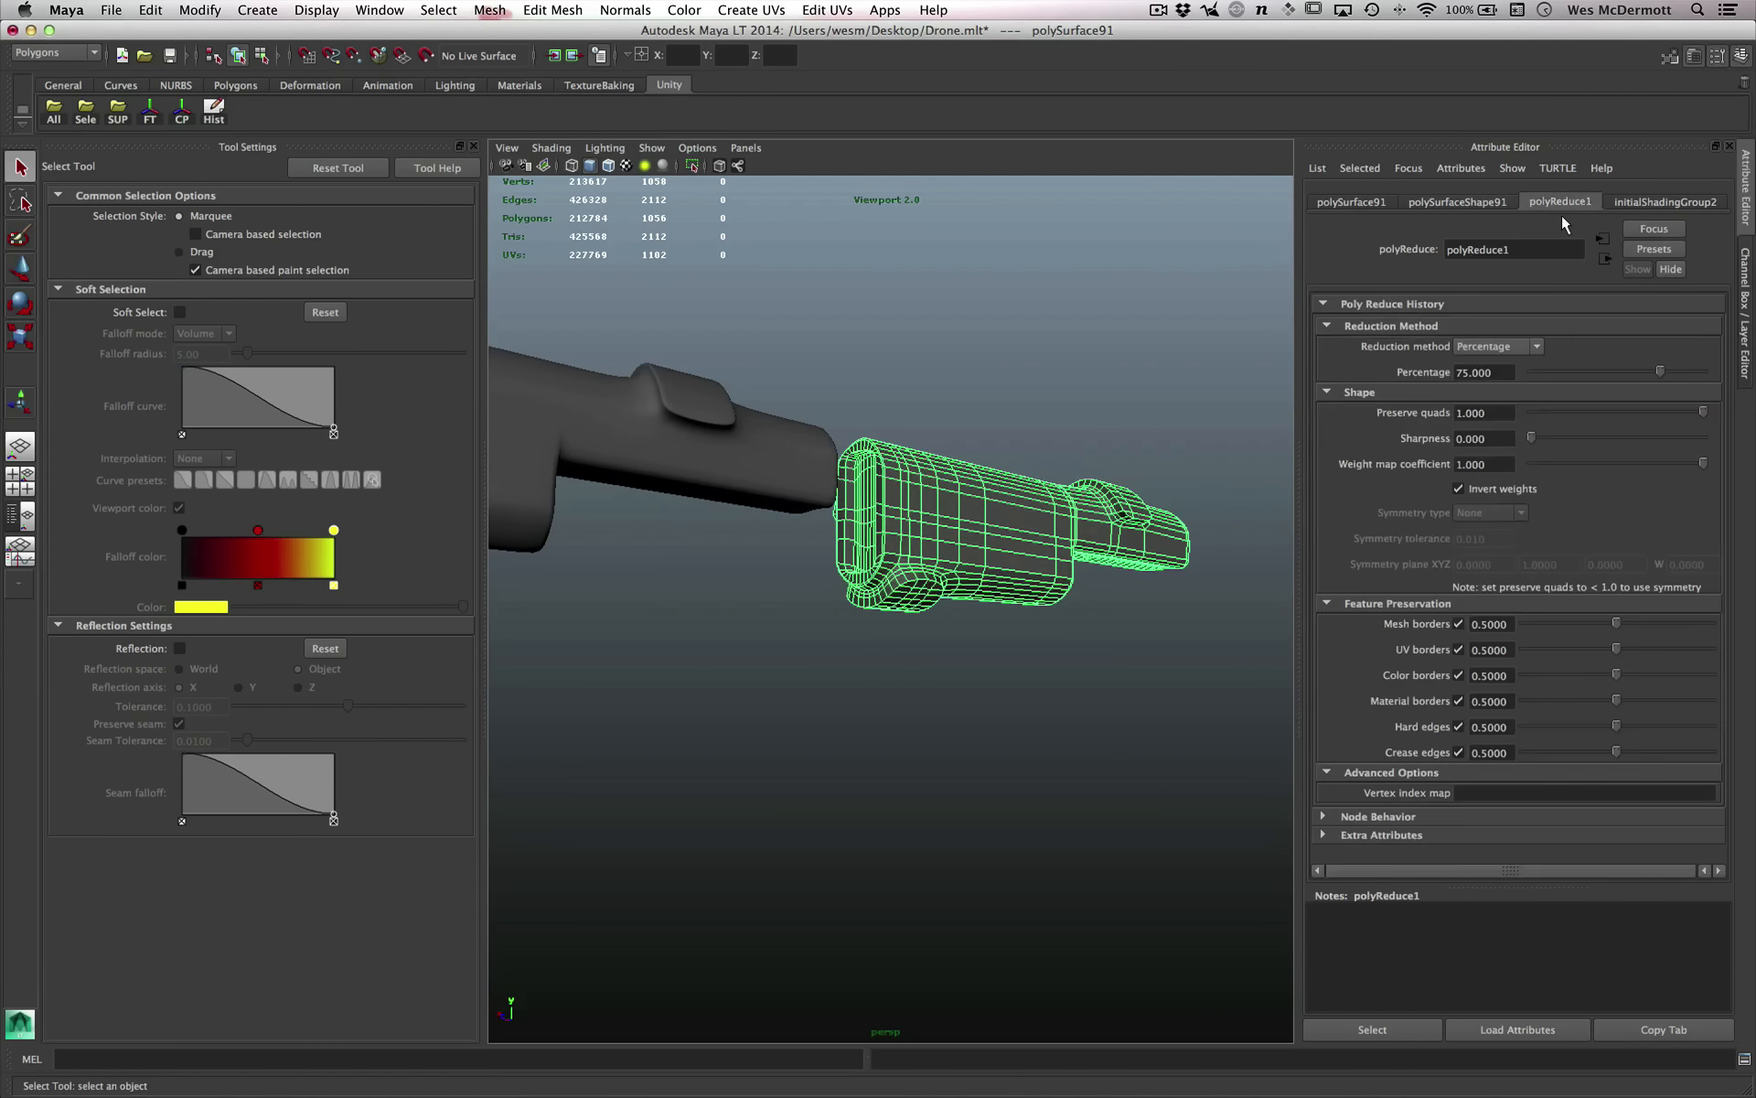
left_click_drag(1097, 499, 1137, 491, "alt")
right_click_drag(942, 494, 990, 486, "alt")
middle_click_drag(989, 487, 993, 485, "alt")
right_click_drag(993, 484, 1051, 503, "alt")
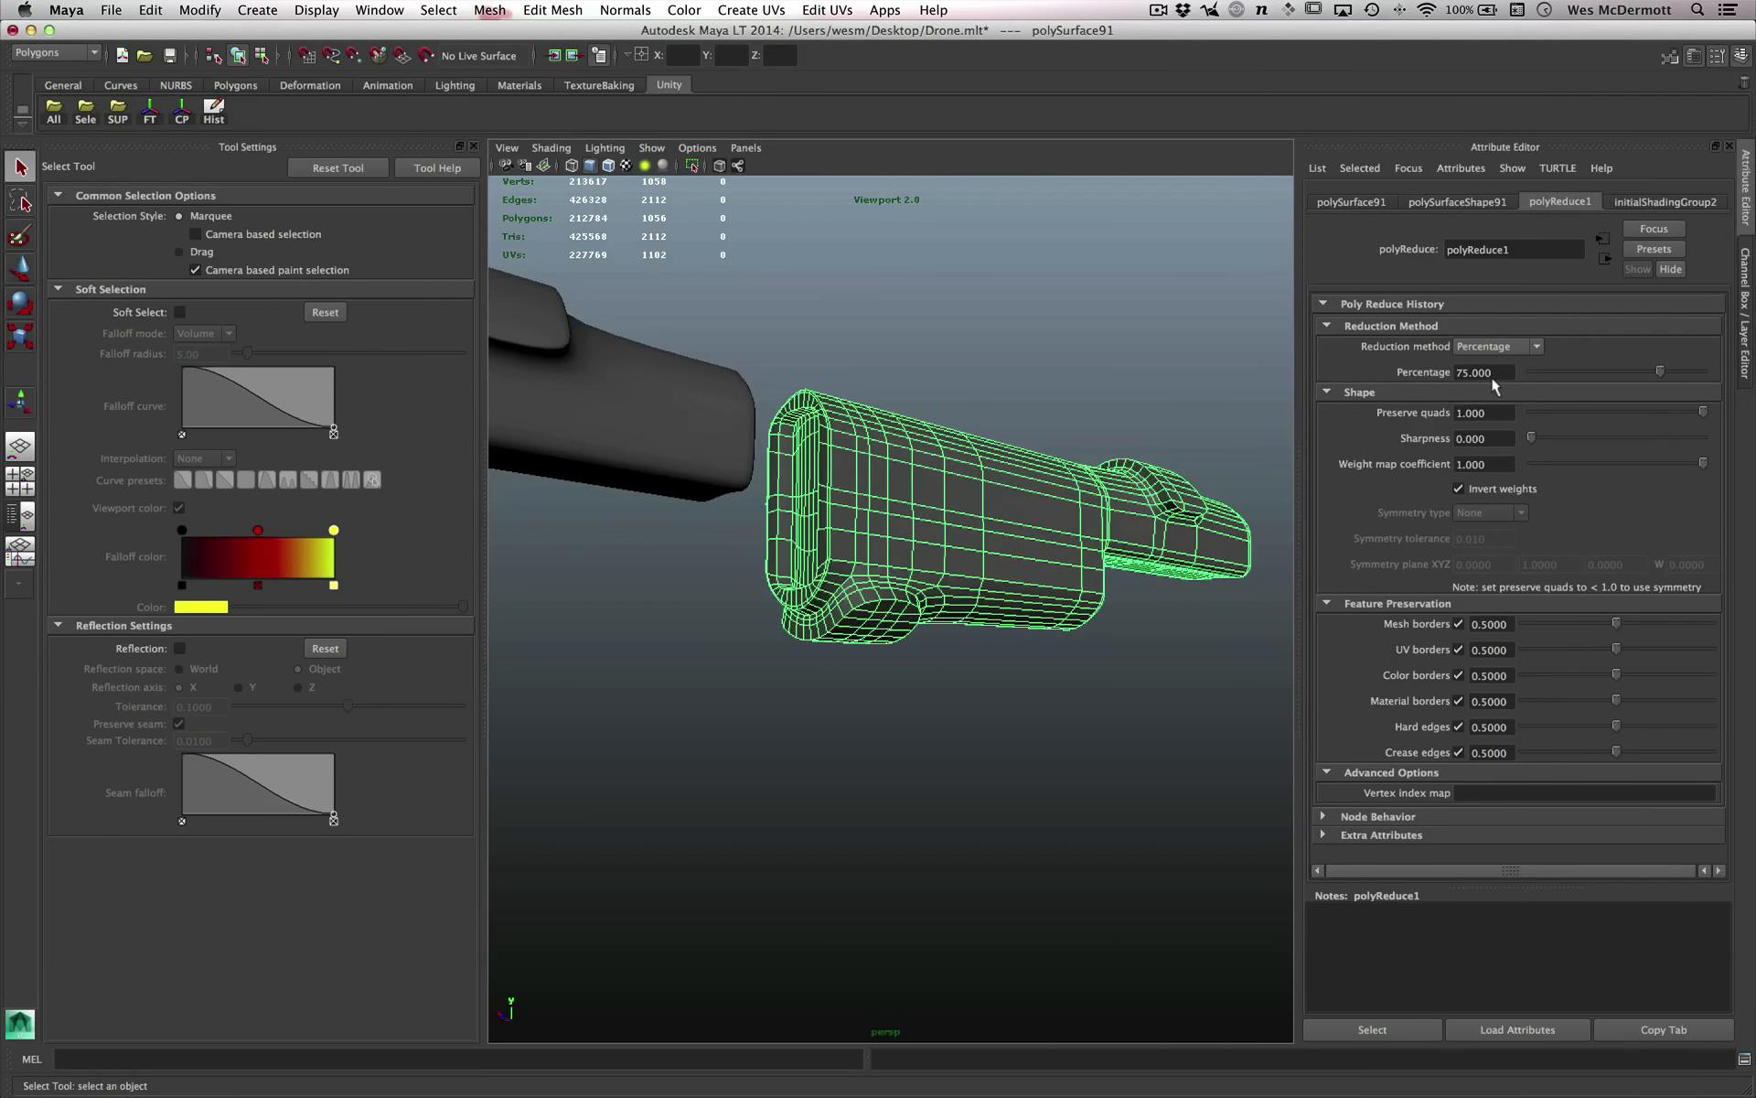
left_click_drag(1506, 376, 1412, 369)
type("80")
key("Return")
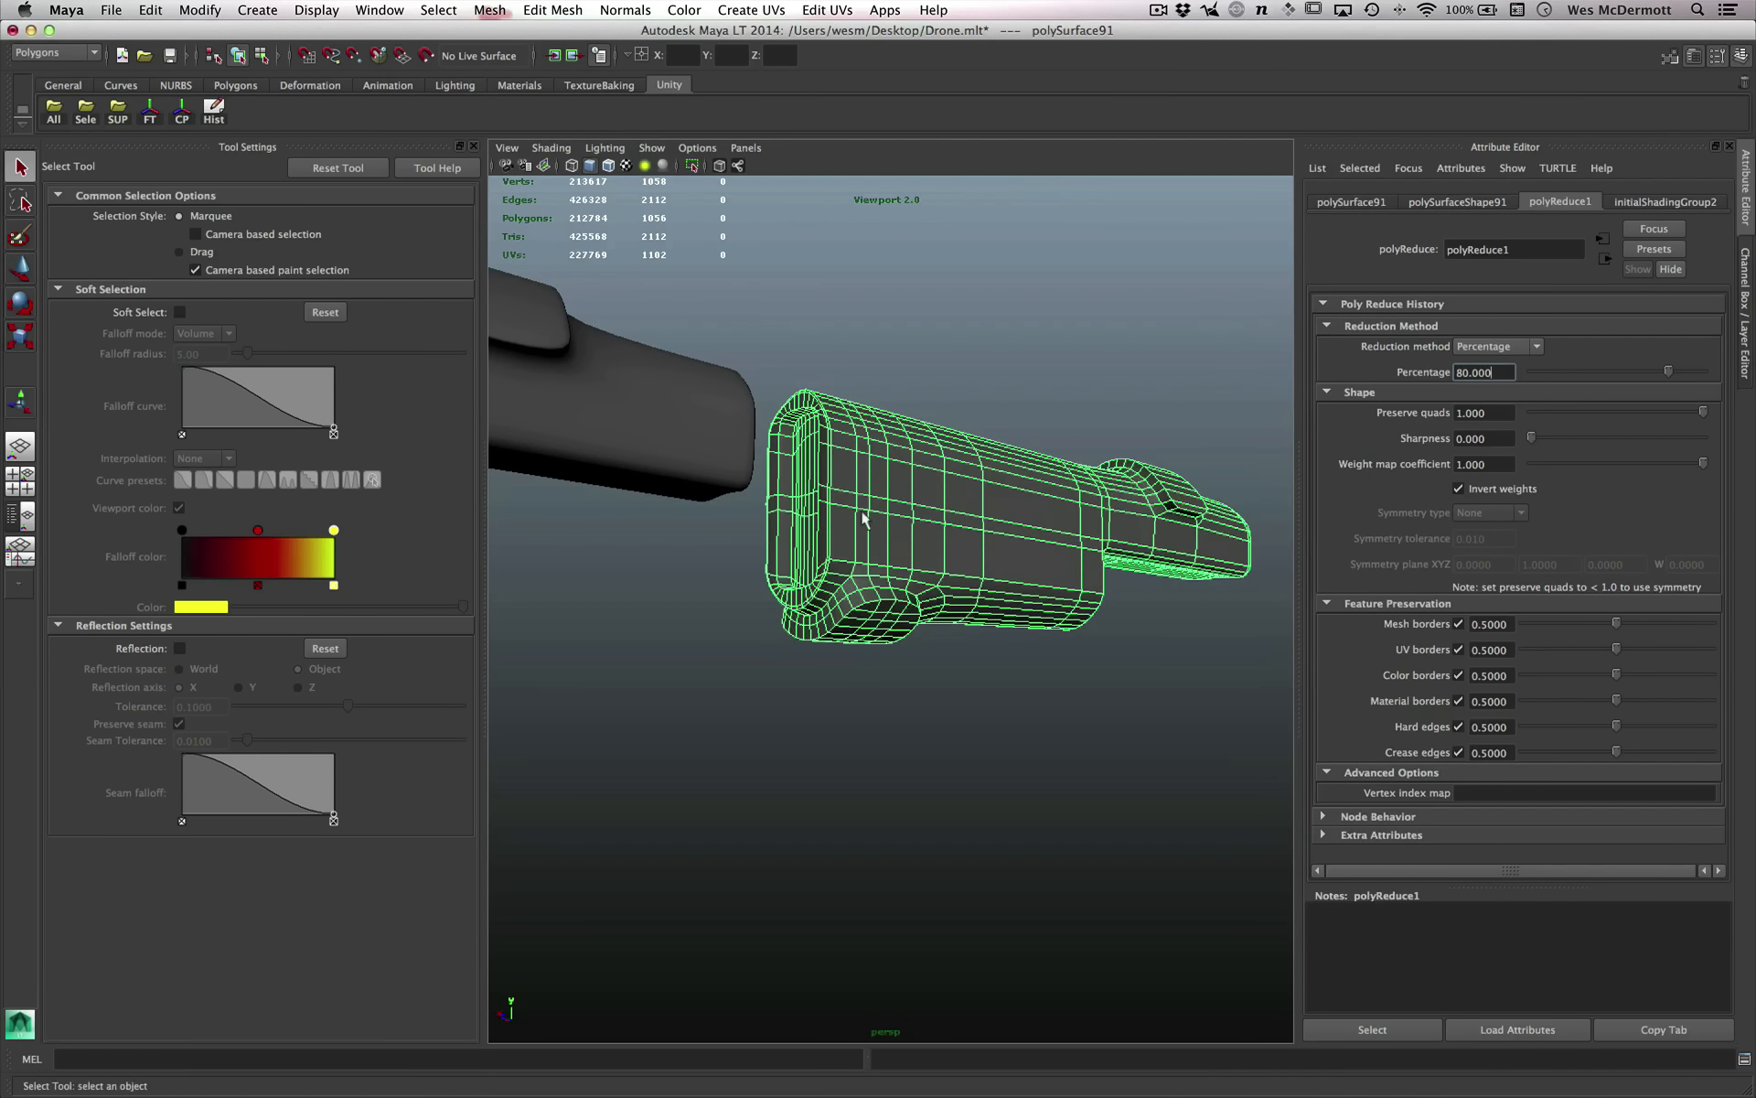
Select the original gun housing and display wireframe on the shaded models to compare their topology.
mouse_move(860, 517)
left_mouse_down("alt")
mouse_move(1007, 528)
mouse_move(1129, 608)
mouse_move(924, 605)
mouse_move(1027, 639)
mouse_move(1058, 615)
mouse_move(1041, 634)
mouse_move(878, 551)
mouse_move(1028, 580)
left_mouse_up("alt")
left_click(750, 457)
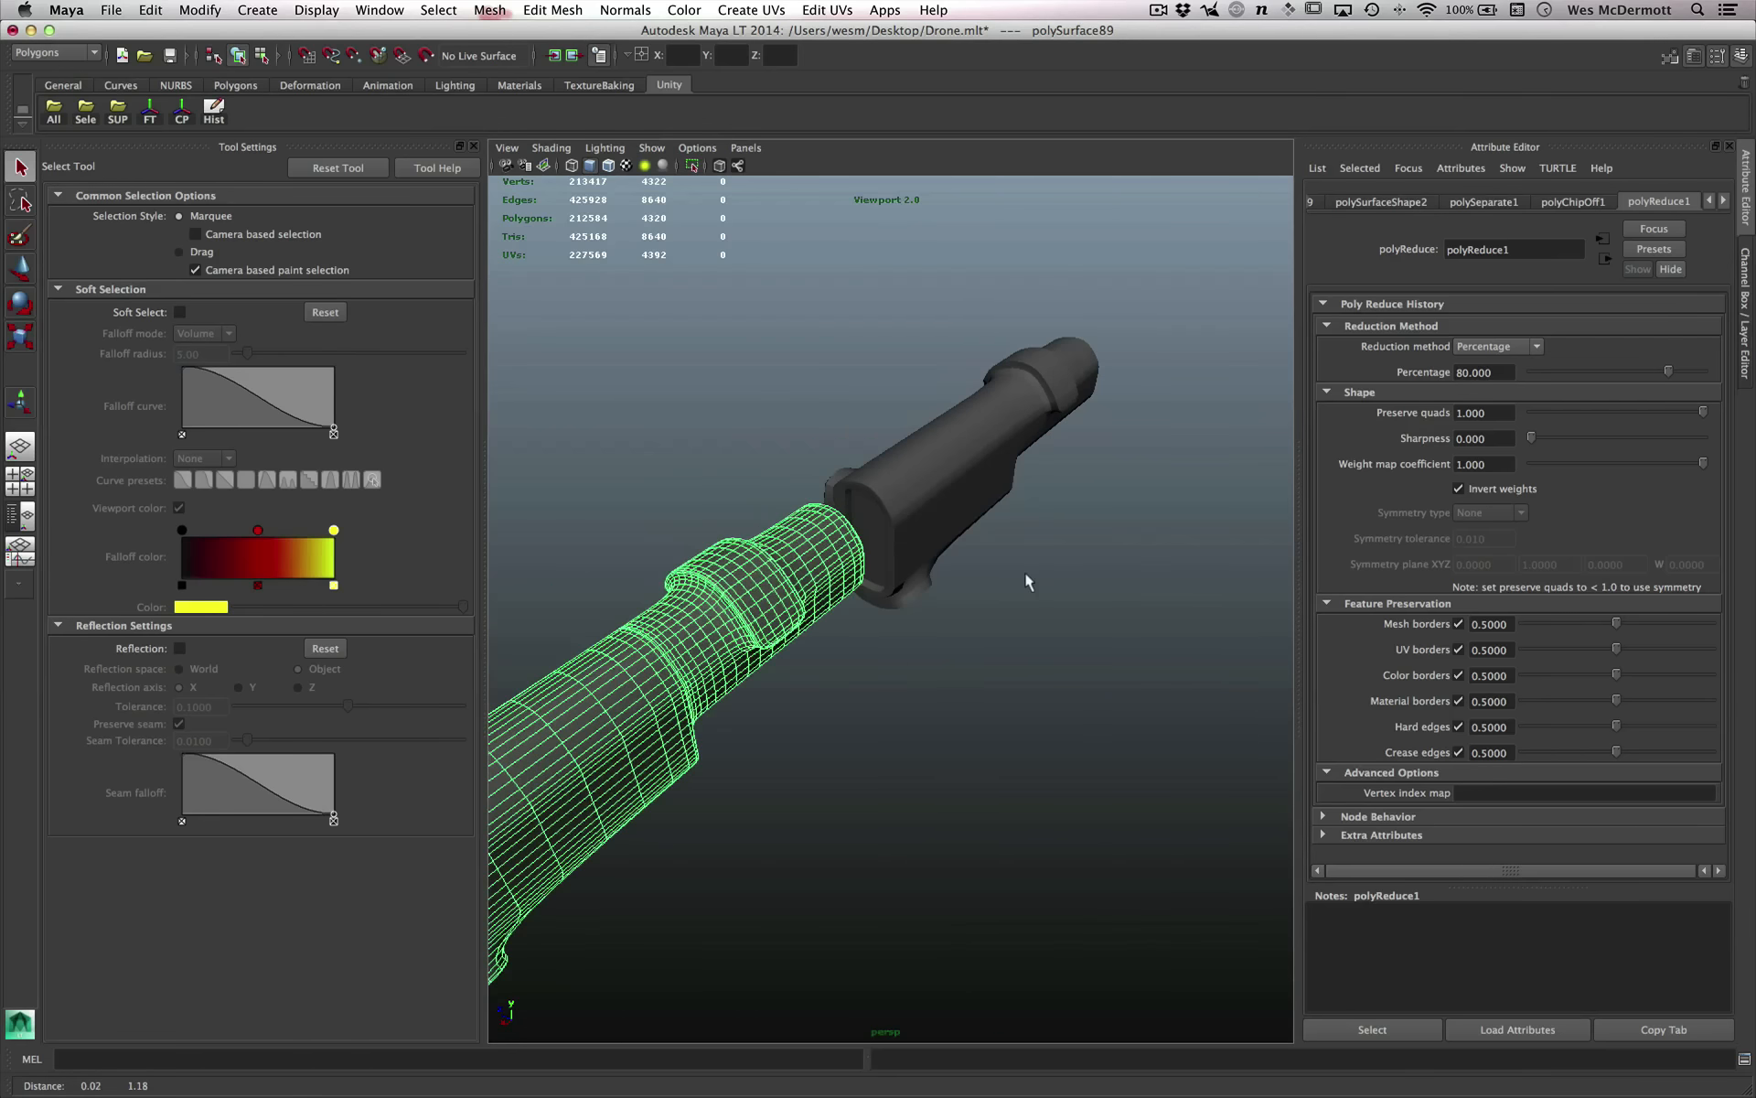
left_click(608, 165)
scroll(1023, 483, "up", 4)
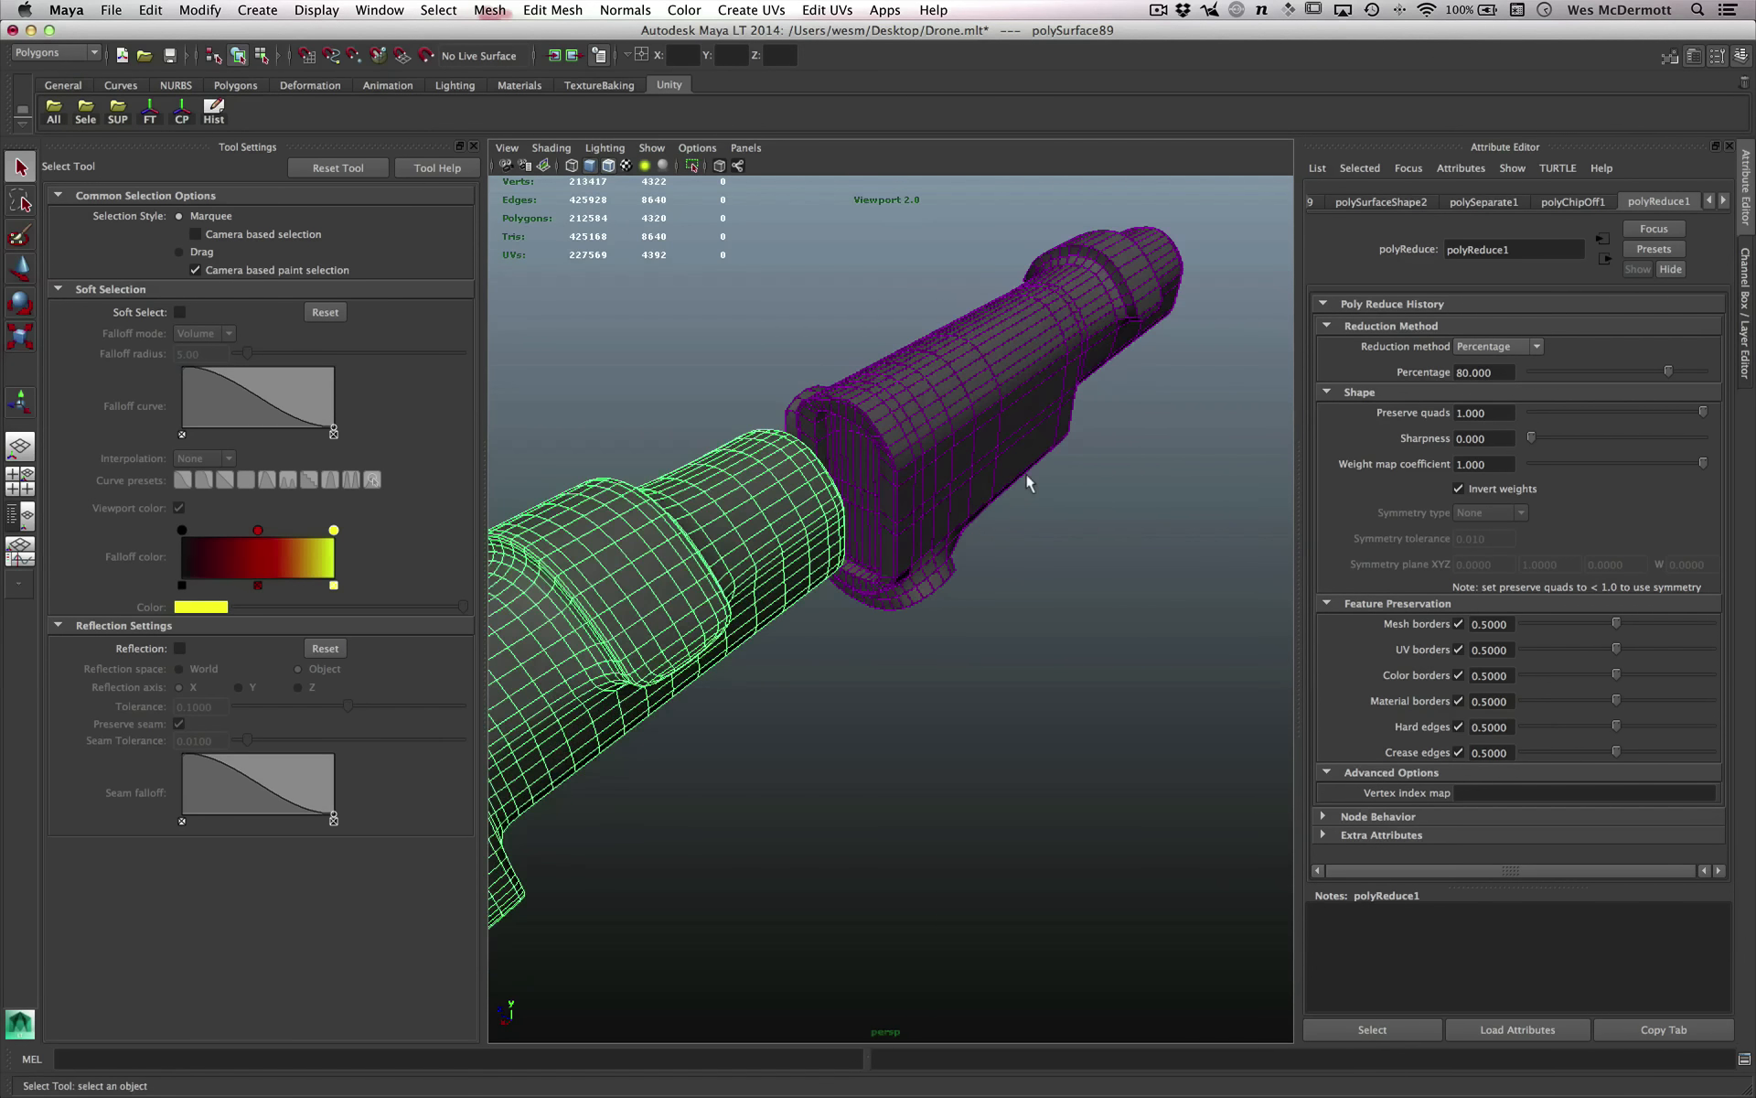
scroll(1014, 480, "down", 2)
middle_click_drag(1014, 480, 1072, 437, "alt")
scroll(1072, 437, "down", 2)
Start painting reduce weights on the original housing and paint its surface with operation Replace and value 1.0.
left_click(490, 10)
left_click(558, 225)
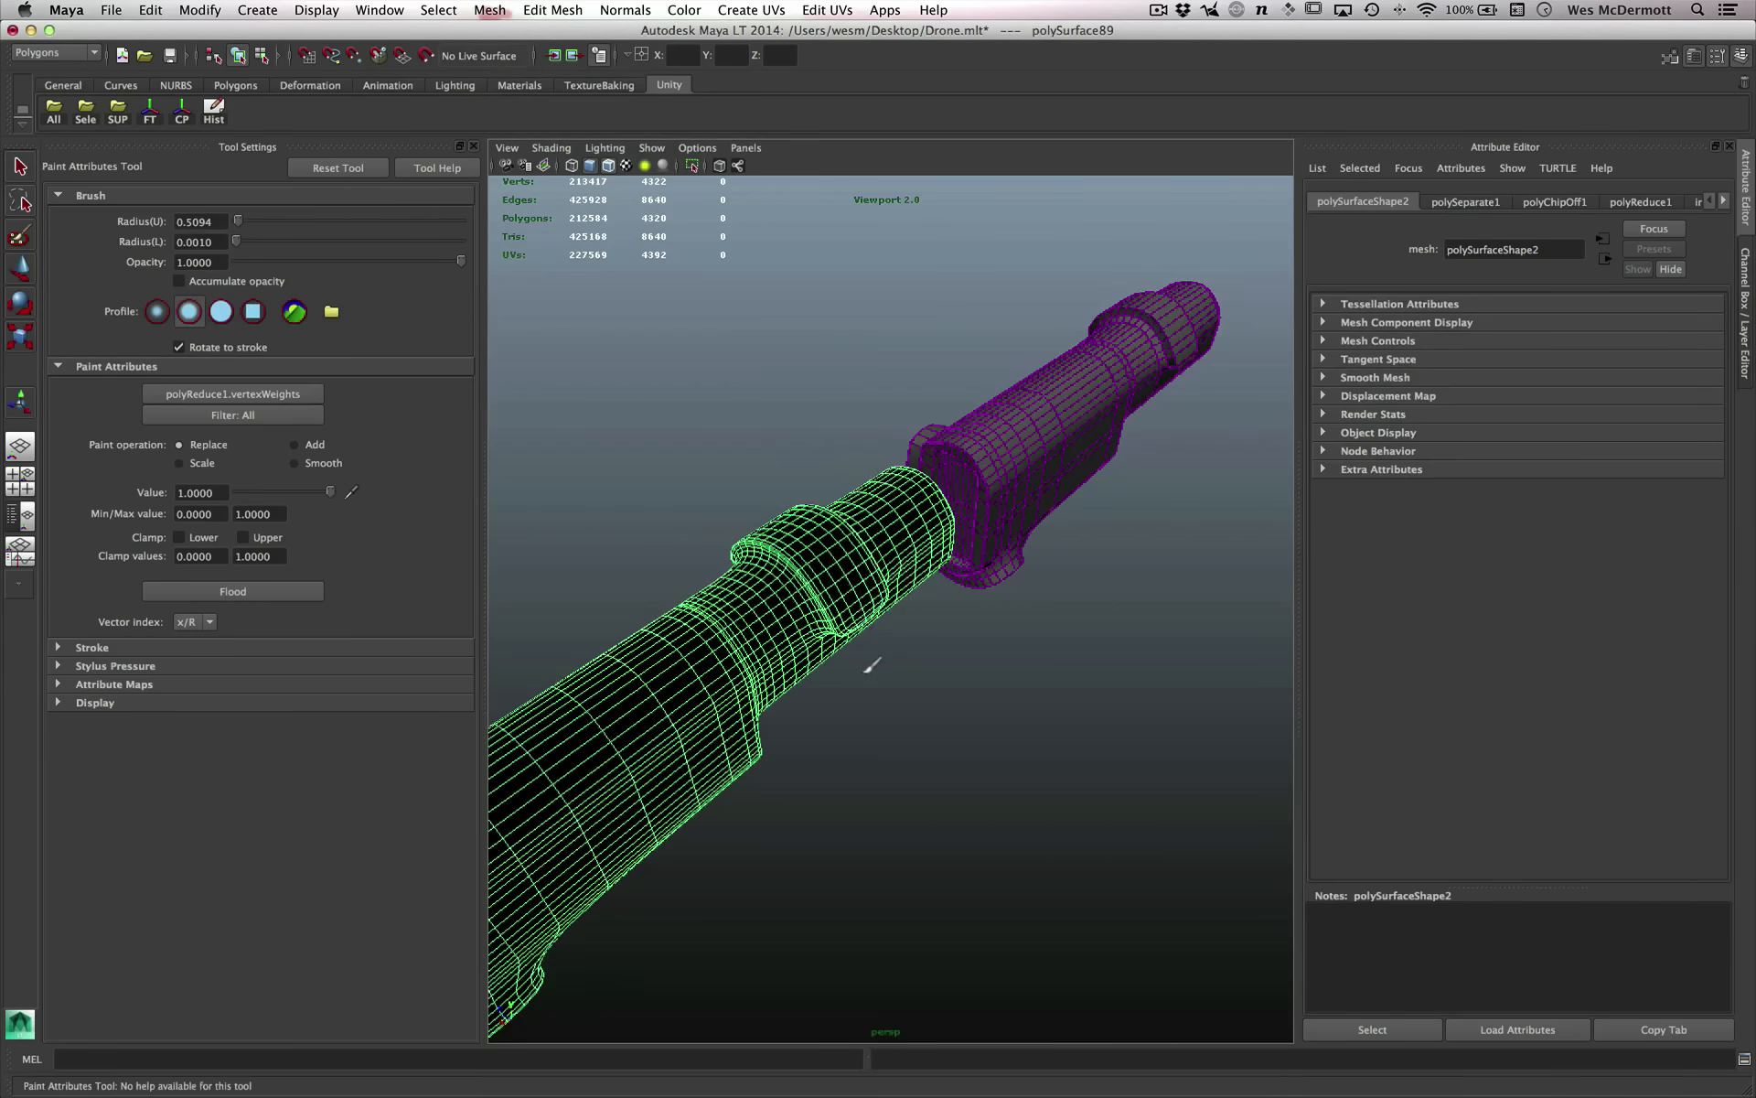
left_click_drag(869, 667, 828, 656, "alt")
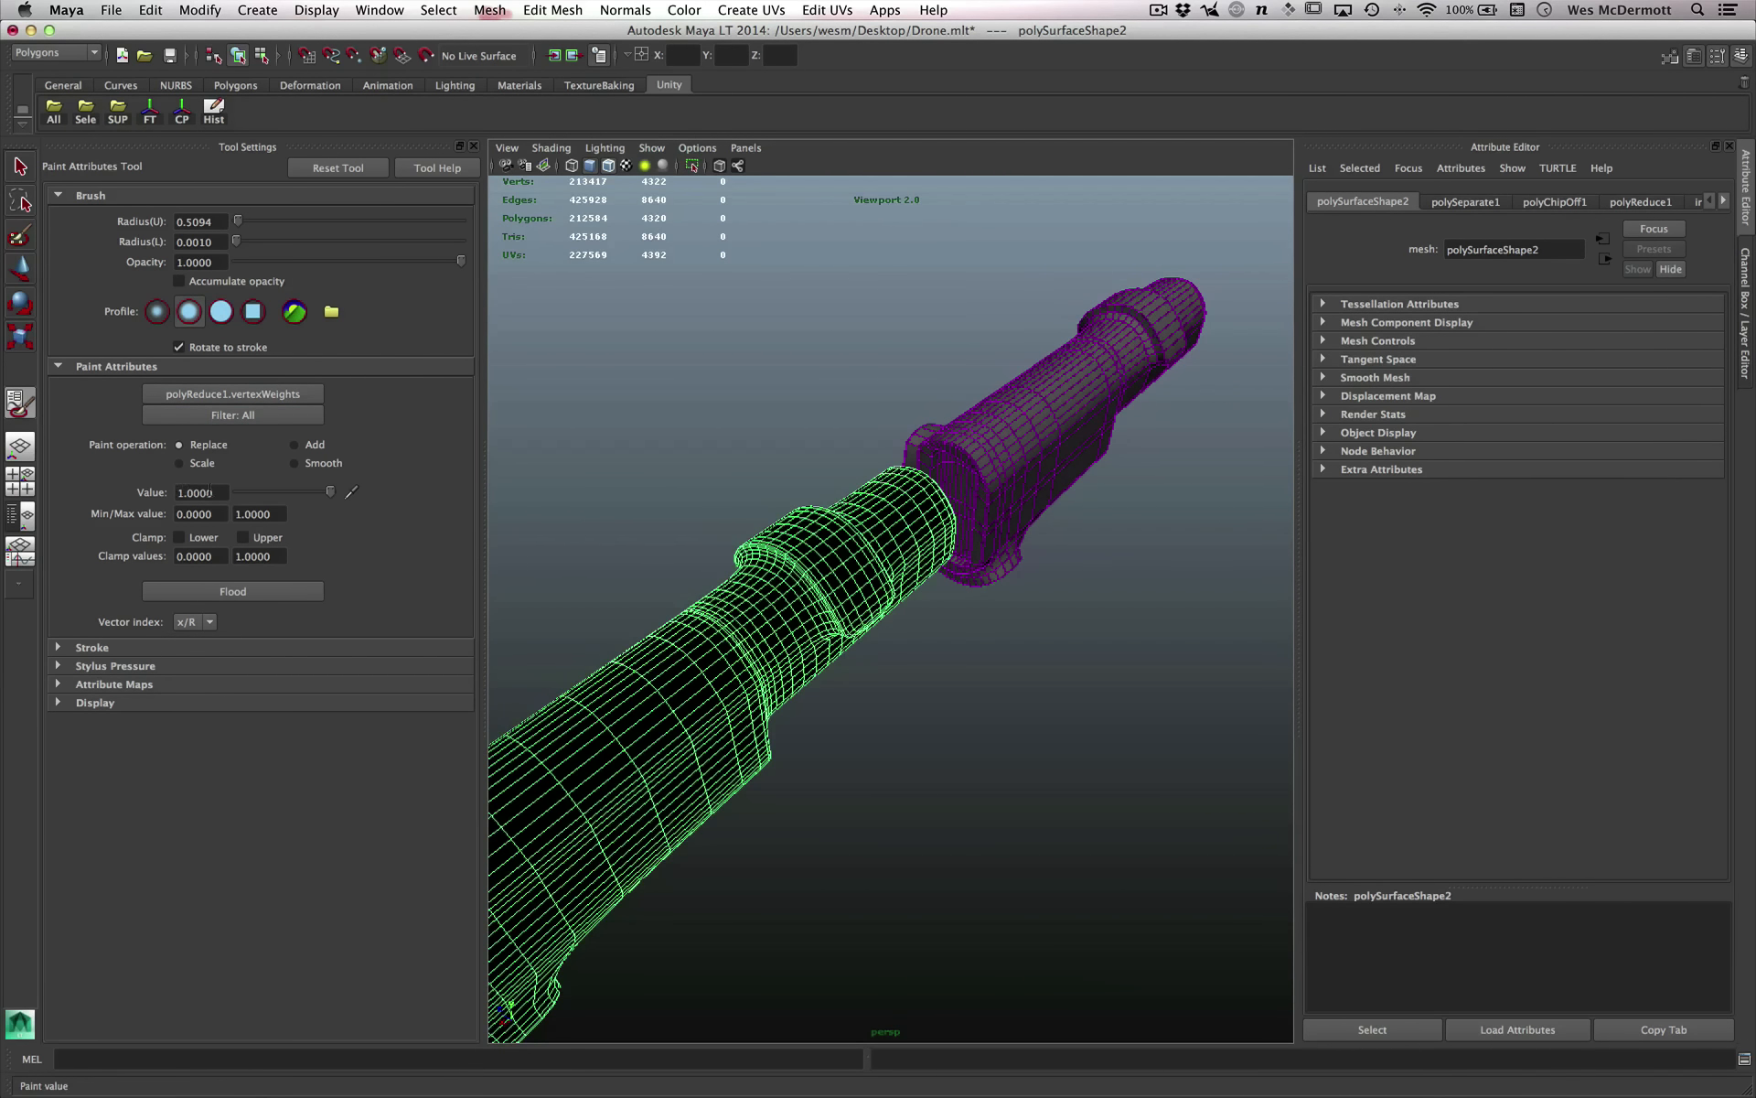
left_click_drag(774, 635, 796, 635, "alt")
middle_click_drag(798, 633, 948, 572, "alt")
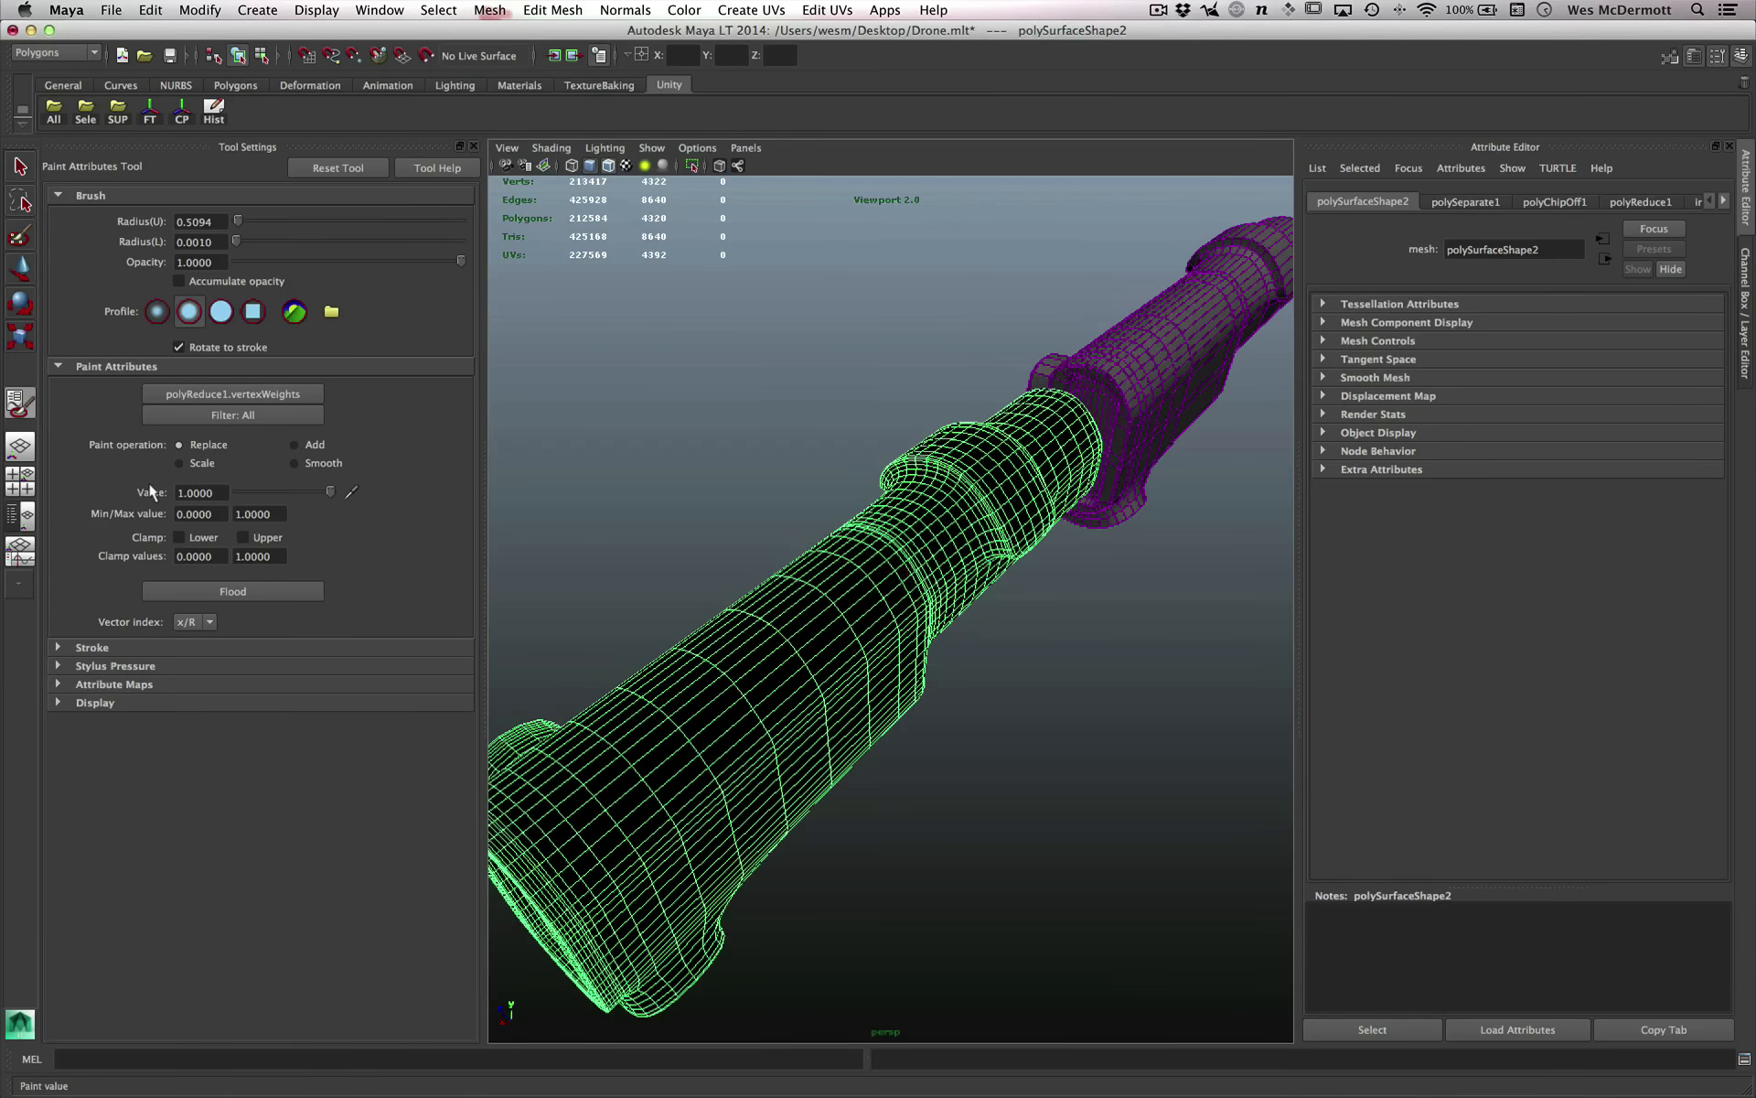
scroll(1011, 495, "down", 2)
middle_click_drag(997, 503, 876, 667, "alt")
right_click_drag(945, 650, 1058, 689, "alt")
left_click_drag(1058, 690, 1019, 646, "alt")
middle_click_drag(915, 672, 933, 664, "alt")
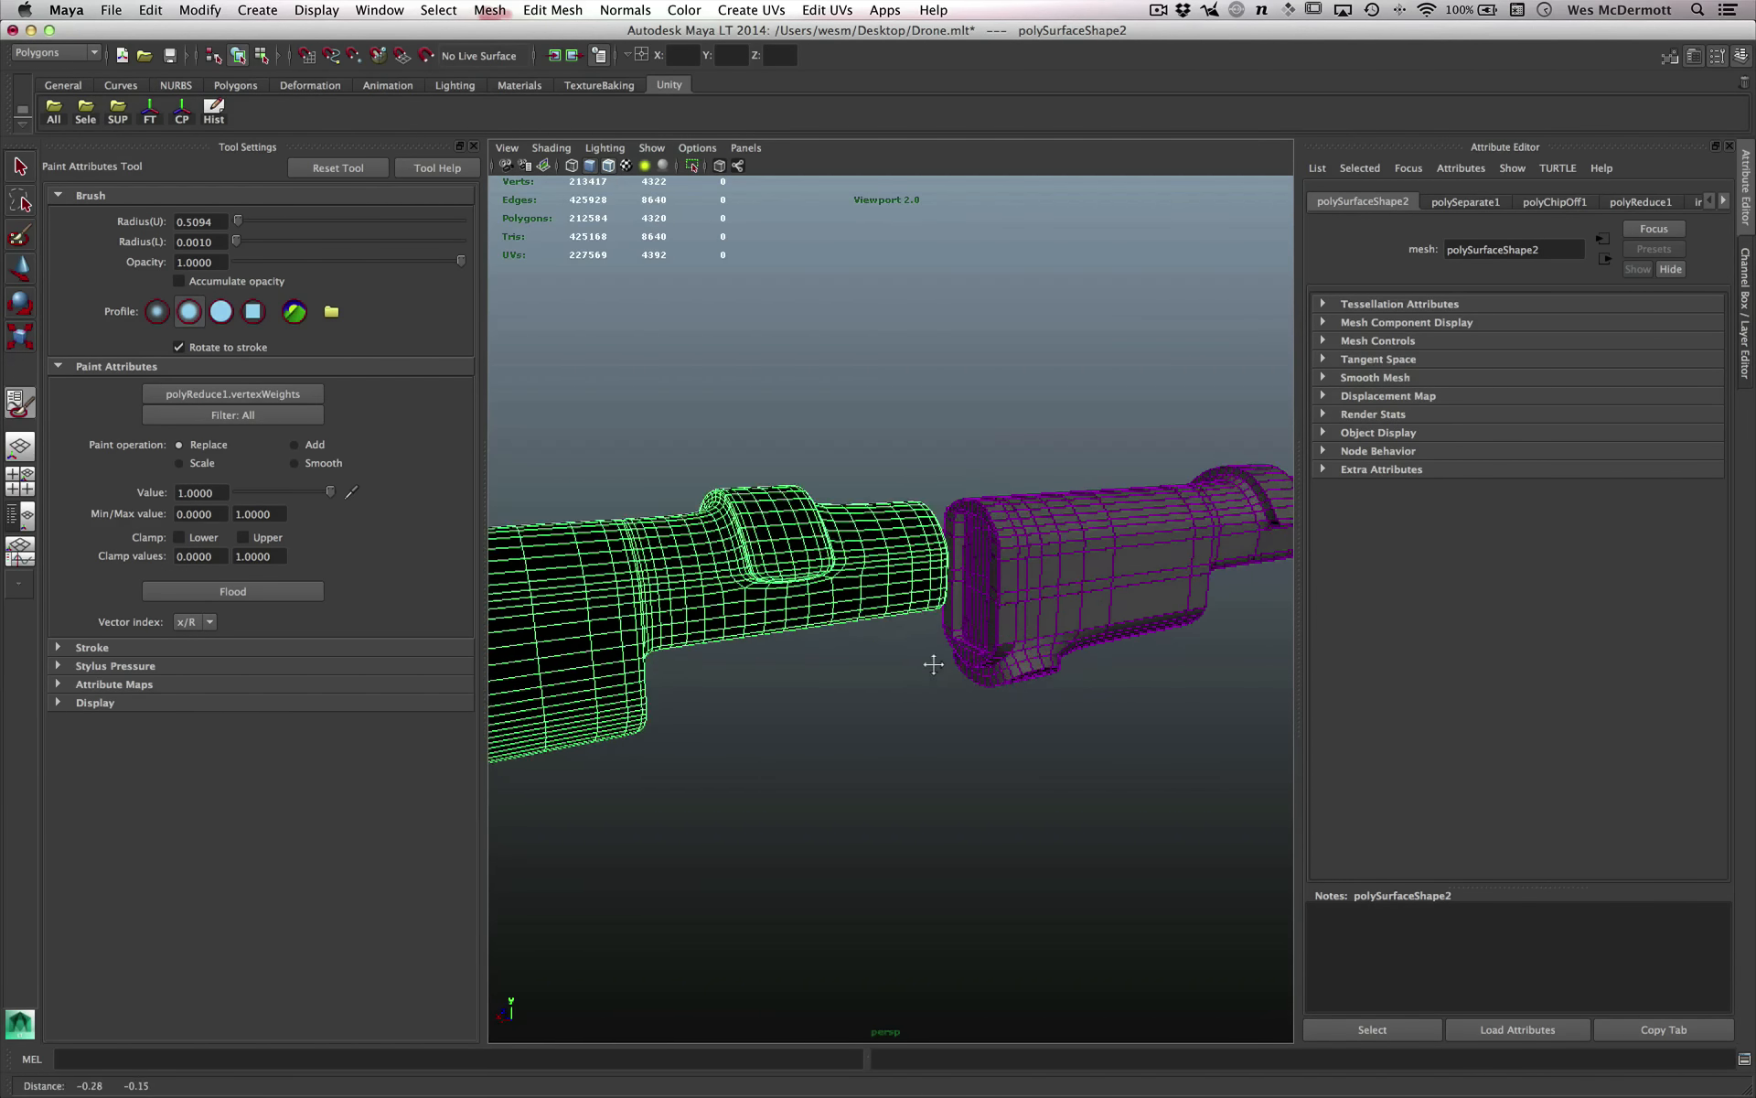
left_click_drag(933, 664, 952, 611, "alt")
middle_click_drag(955, 616, 942, 613, "alt")
left_click_drag(942, 613, 744, 580, "alt")
middle_click_drag(744, 580, 778, 581, "alt")
mouse_move(536, 547)
left_mouse_down()
mouse_move(561, 545)
mouse_move(544, 525)
mouse_move(705, 562)
mouse_move(618, 544)
mouse_move(927, 649)
mouse_move(892, 666)
left_mouse_up()
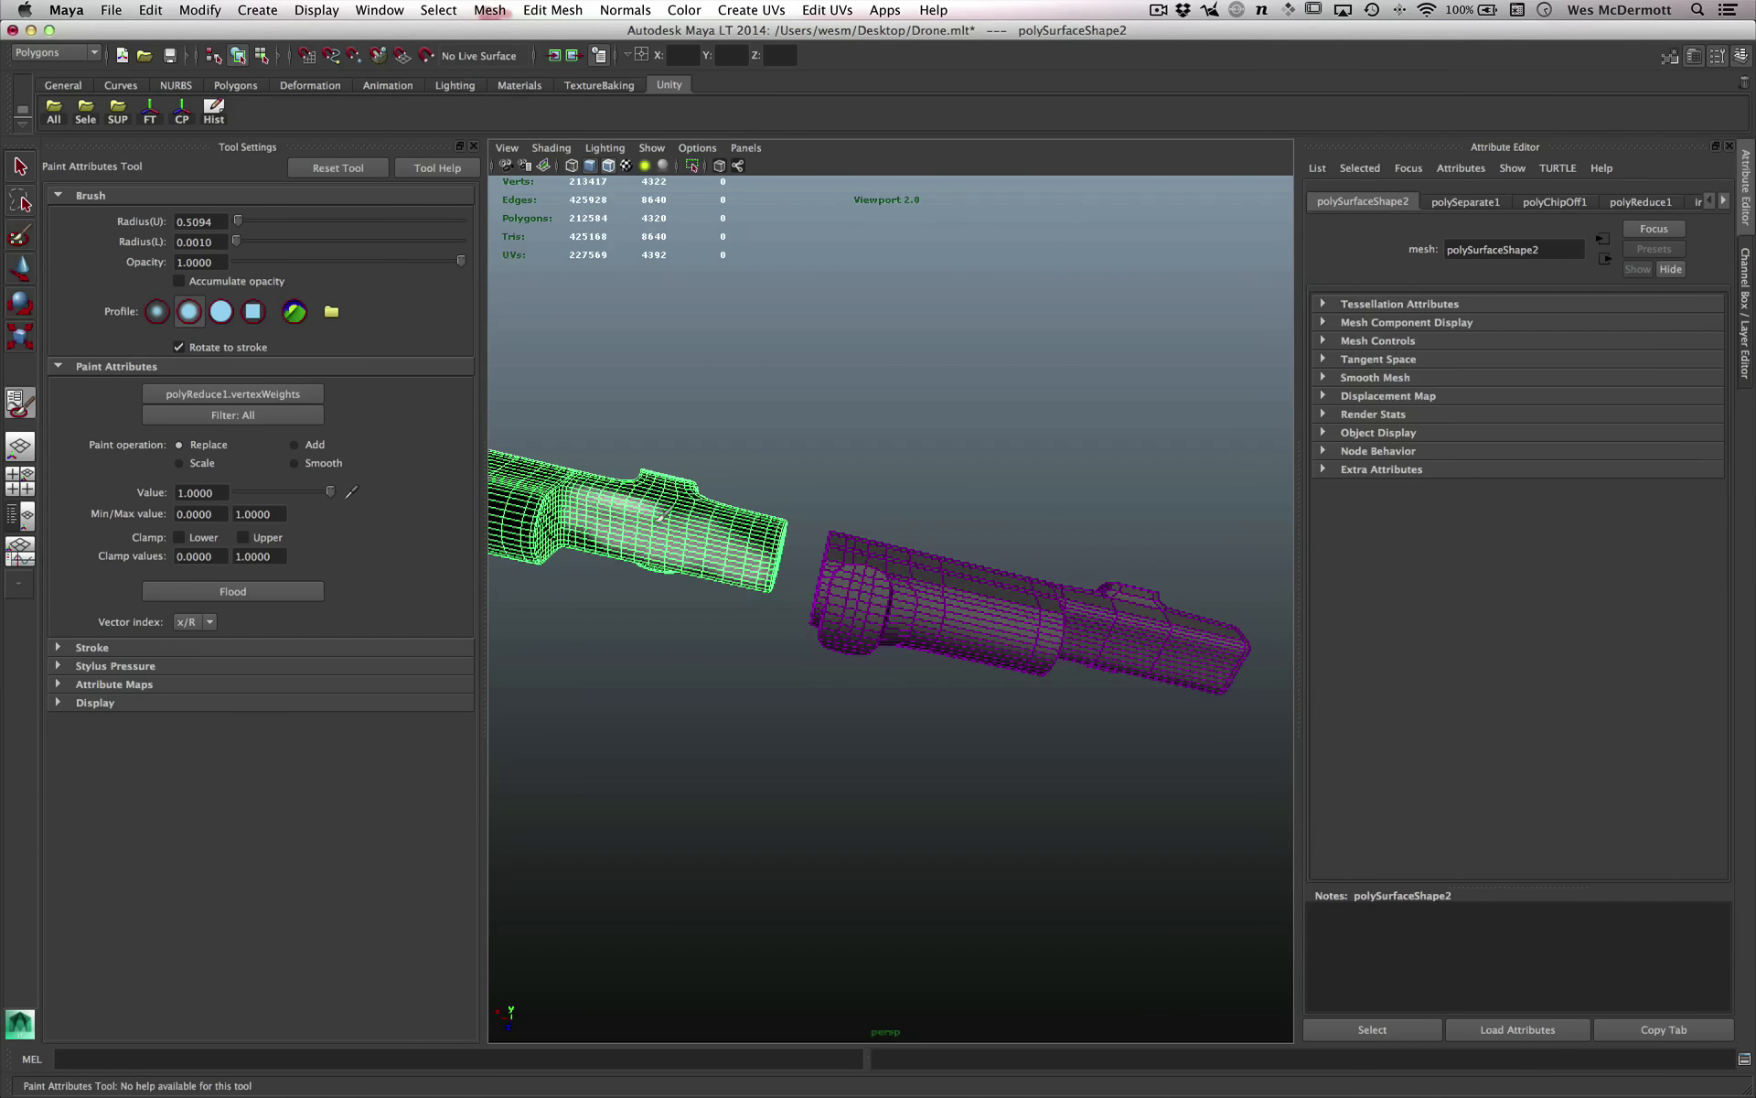
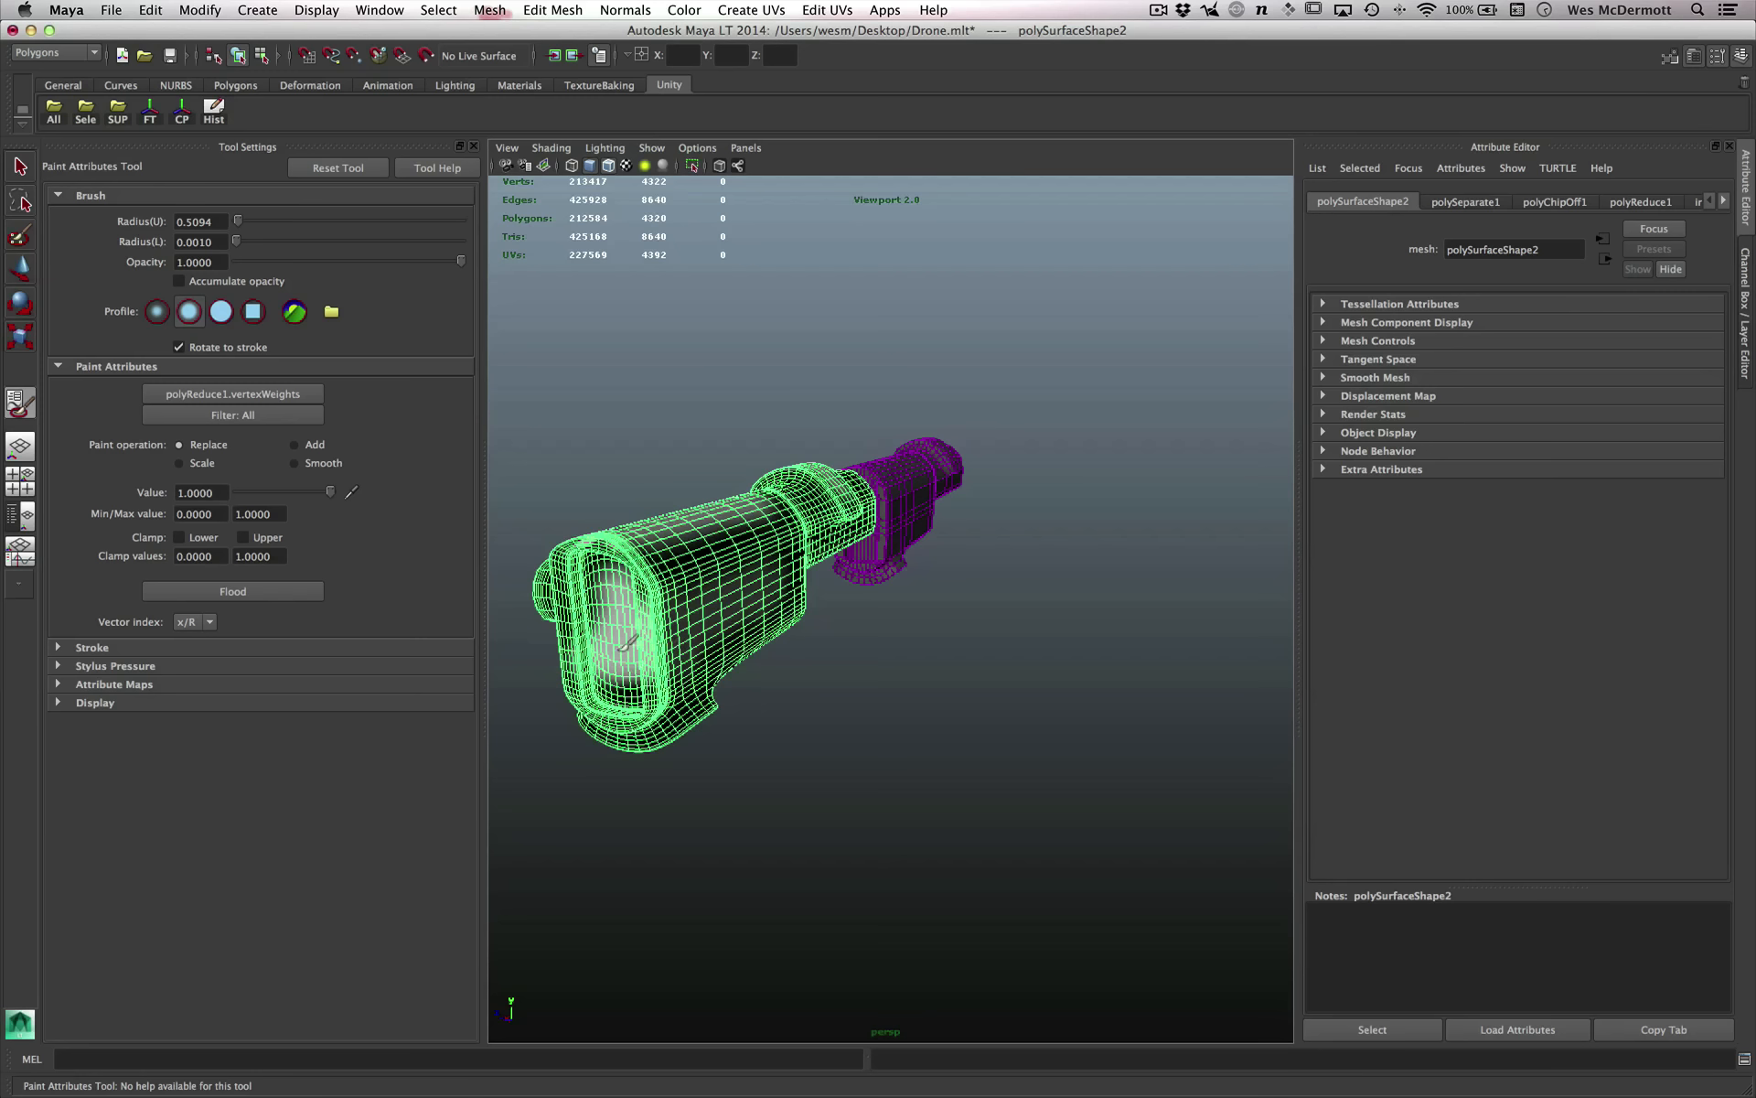
Return to object selection, clear the selection and select the reduced copy to check its reduction.
mouse_move(732, 614)
left_mouse_down("alt")
mouse_move(990, 614)
mouse_move(872, 639)
mouse_move(970, 657)
left_mouse_up("alt")
key("q")
left_click(971, 658)
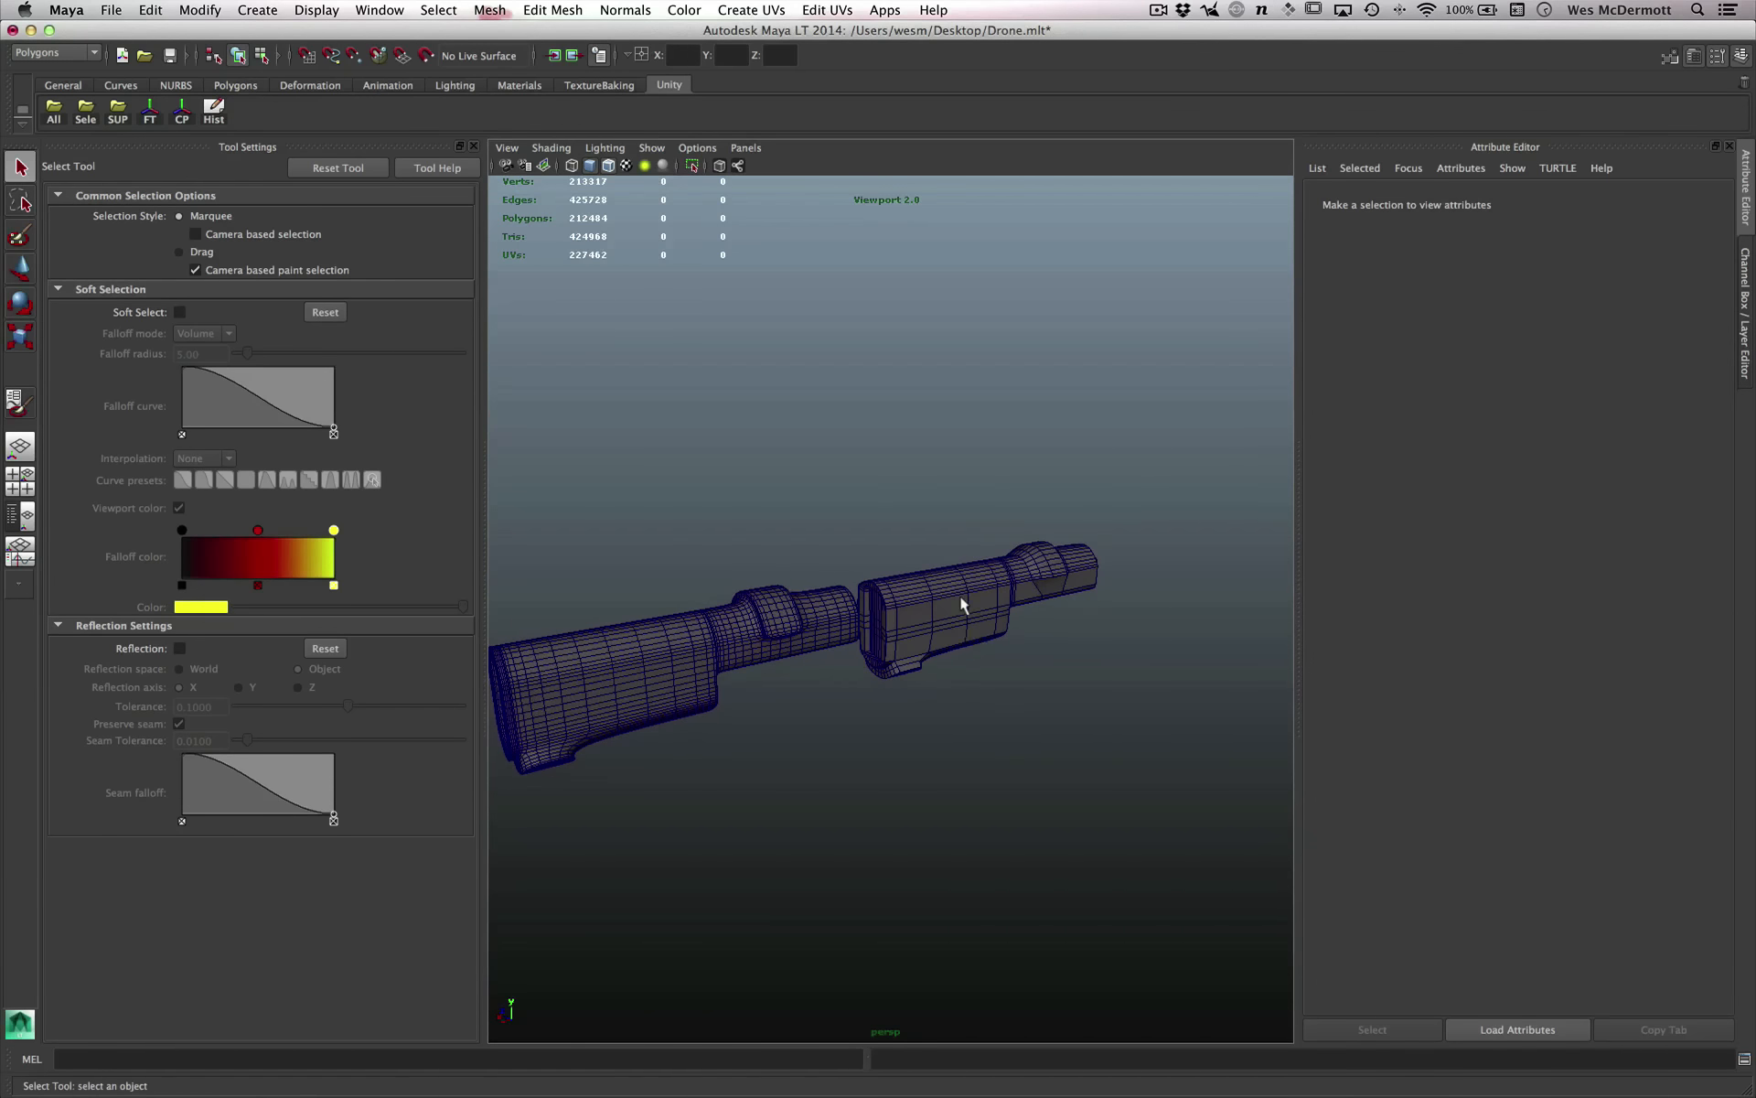
left_click(960, 602)
middle_click_drag(1039, 714, 1054, 627, "alt")
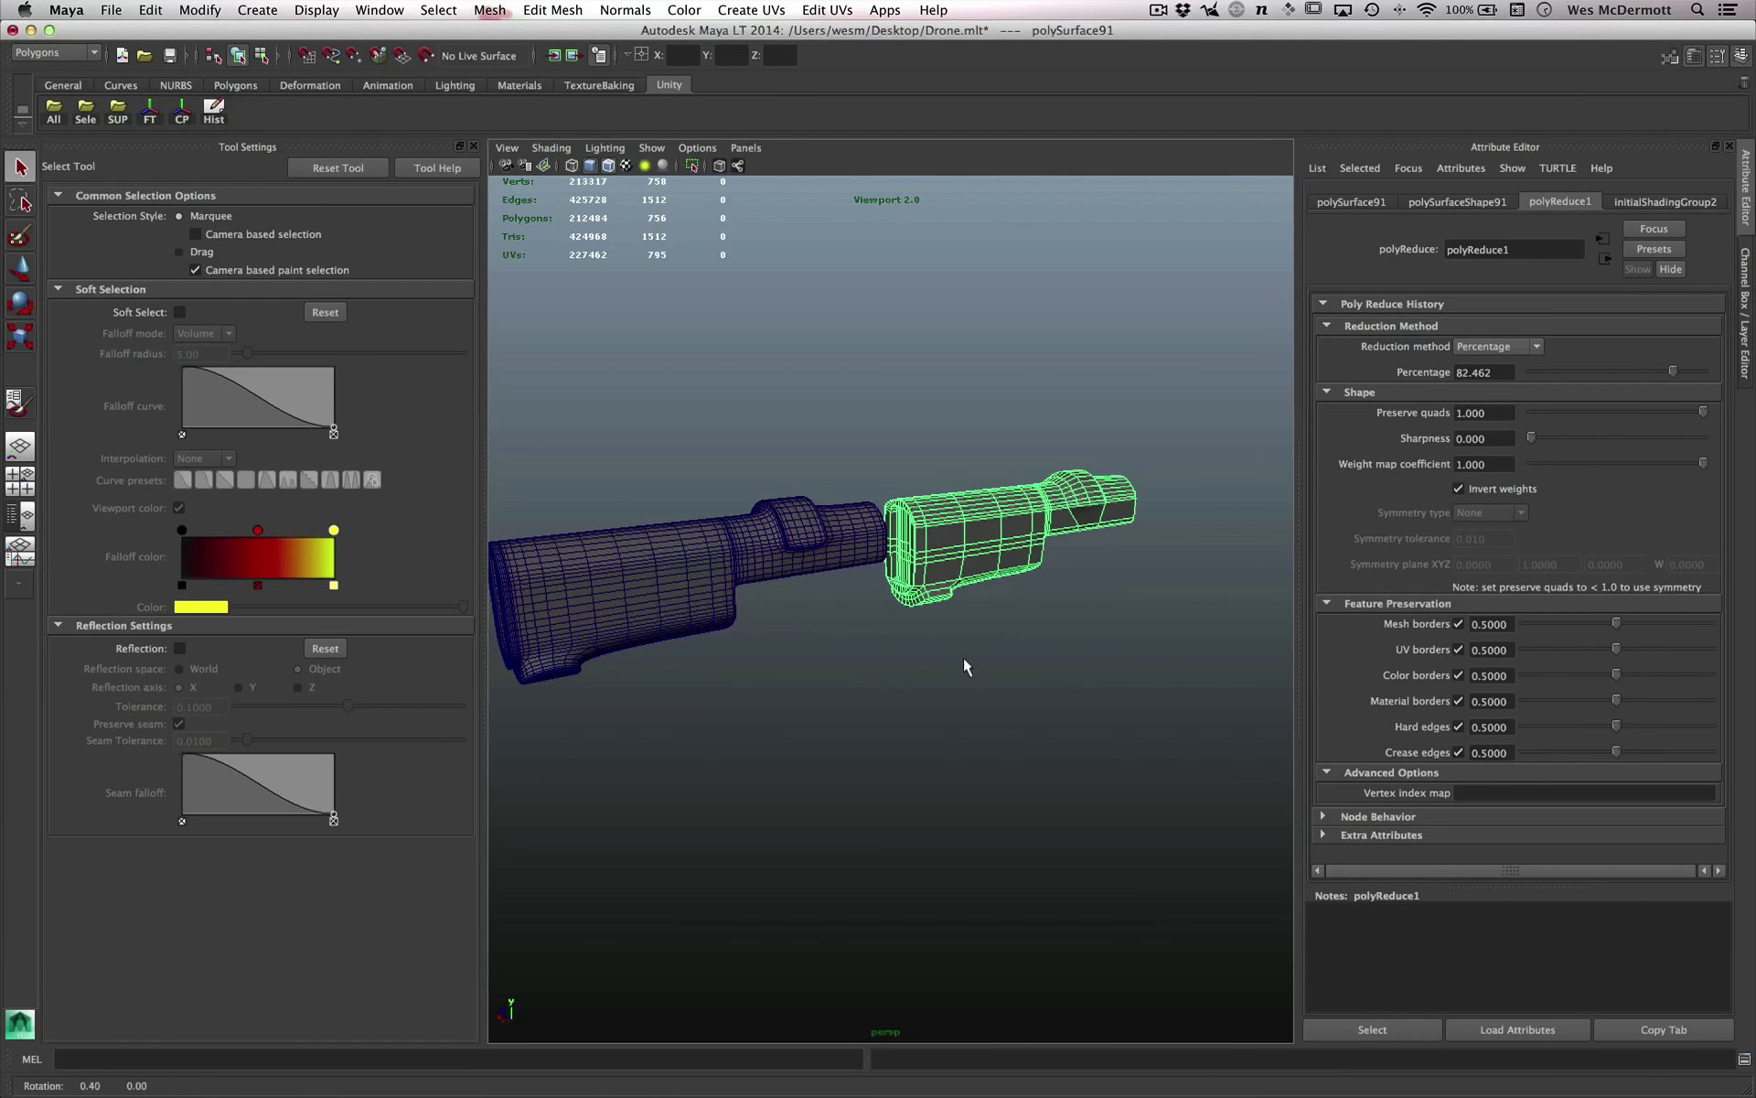
Select the original housing and compare its mesh density with the reduced copy from several angles.
left_click(686, 580)
scroll(915, 682, "down", 1)
left_click_drag(917, 688, 968, 644, "alt")
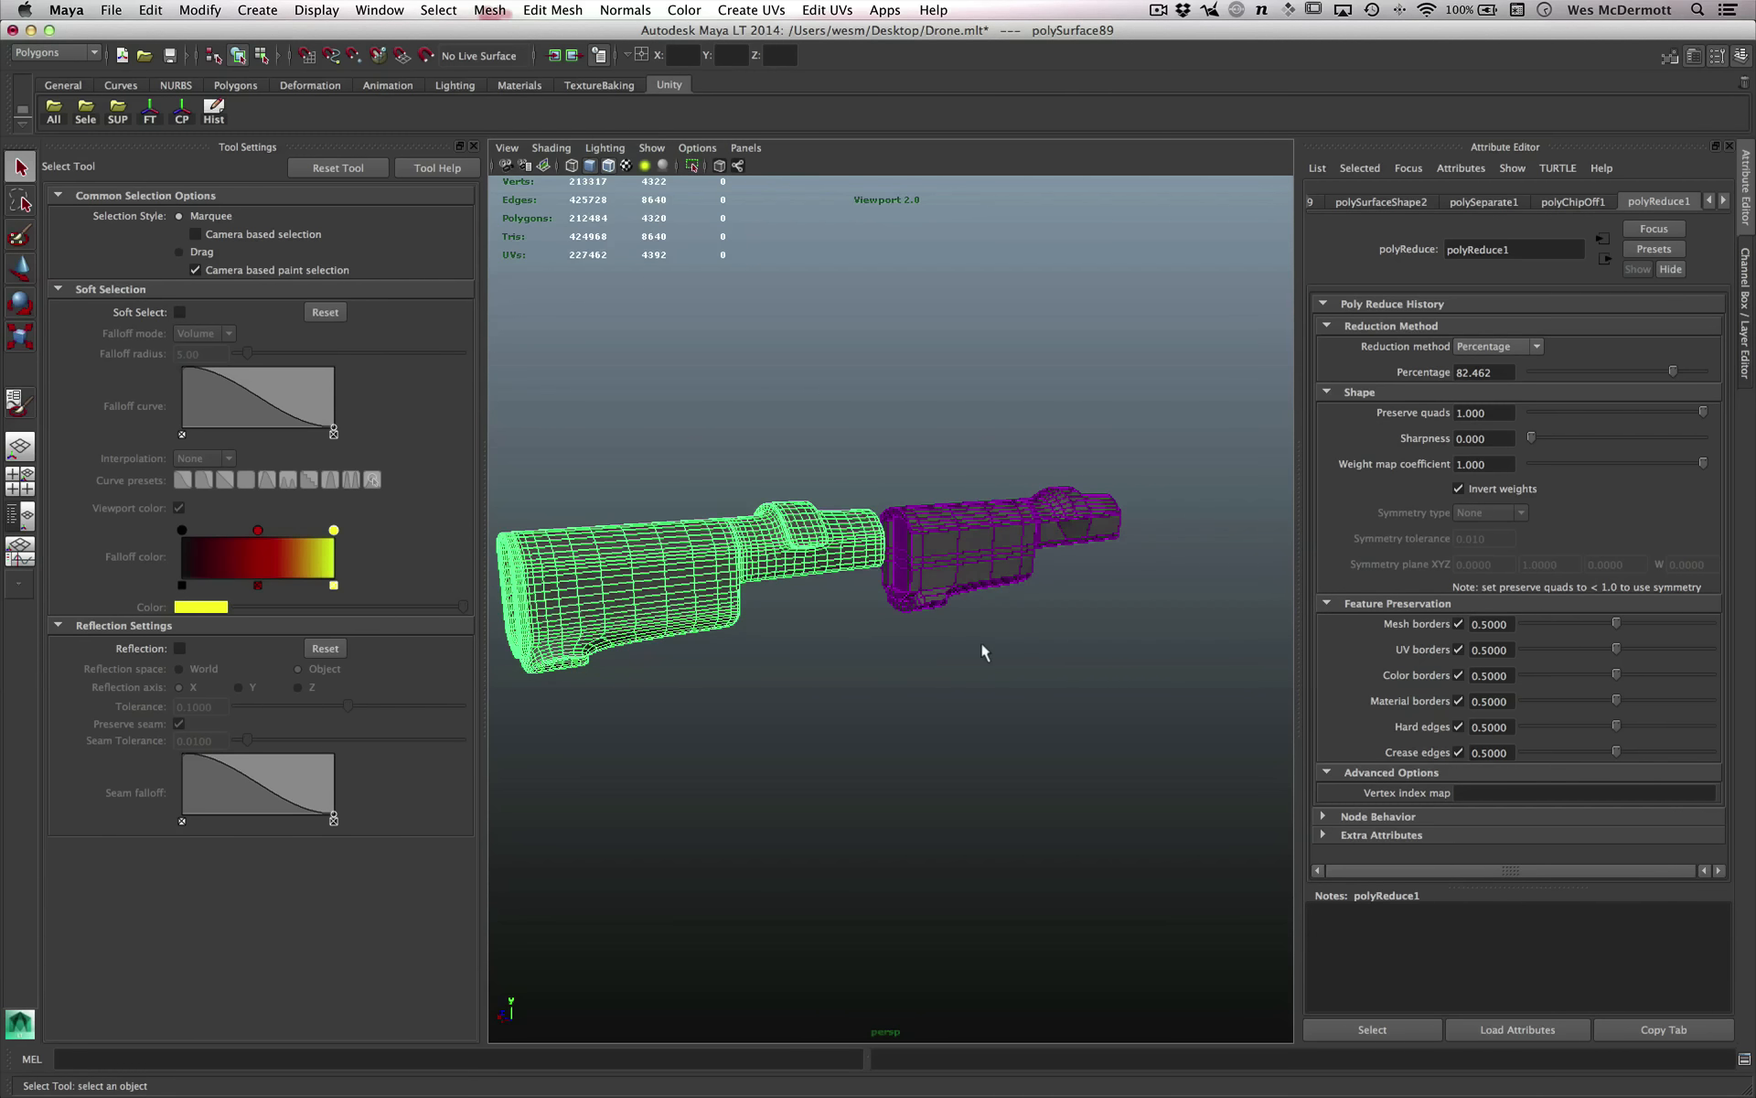
left_click_drag(952, 658, 939, 703, "alt")
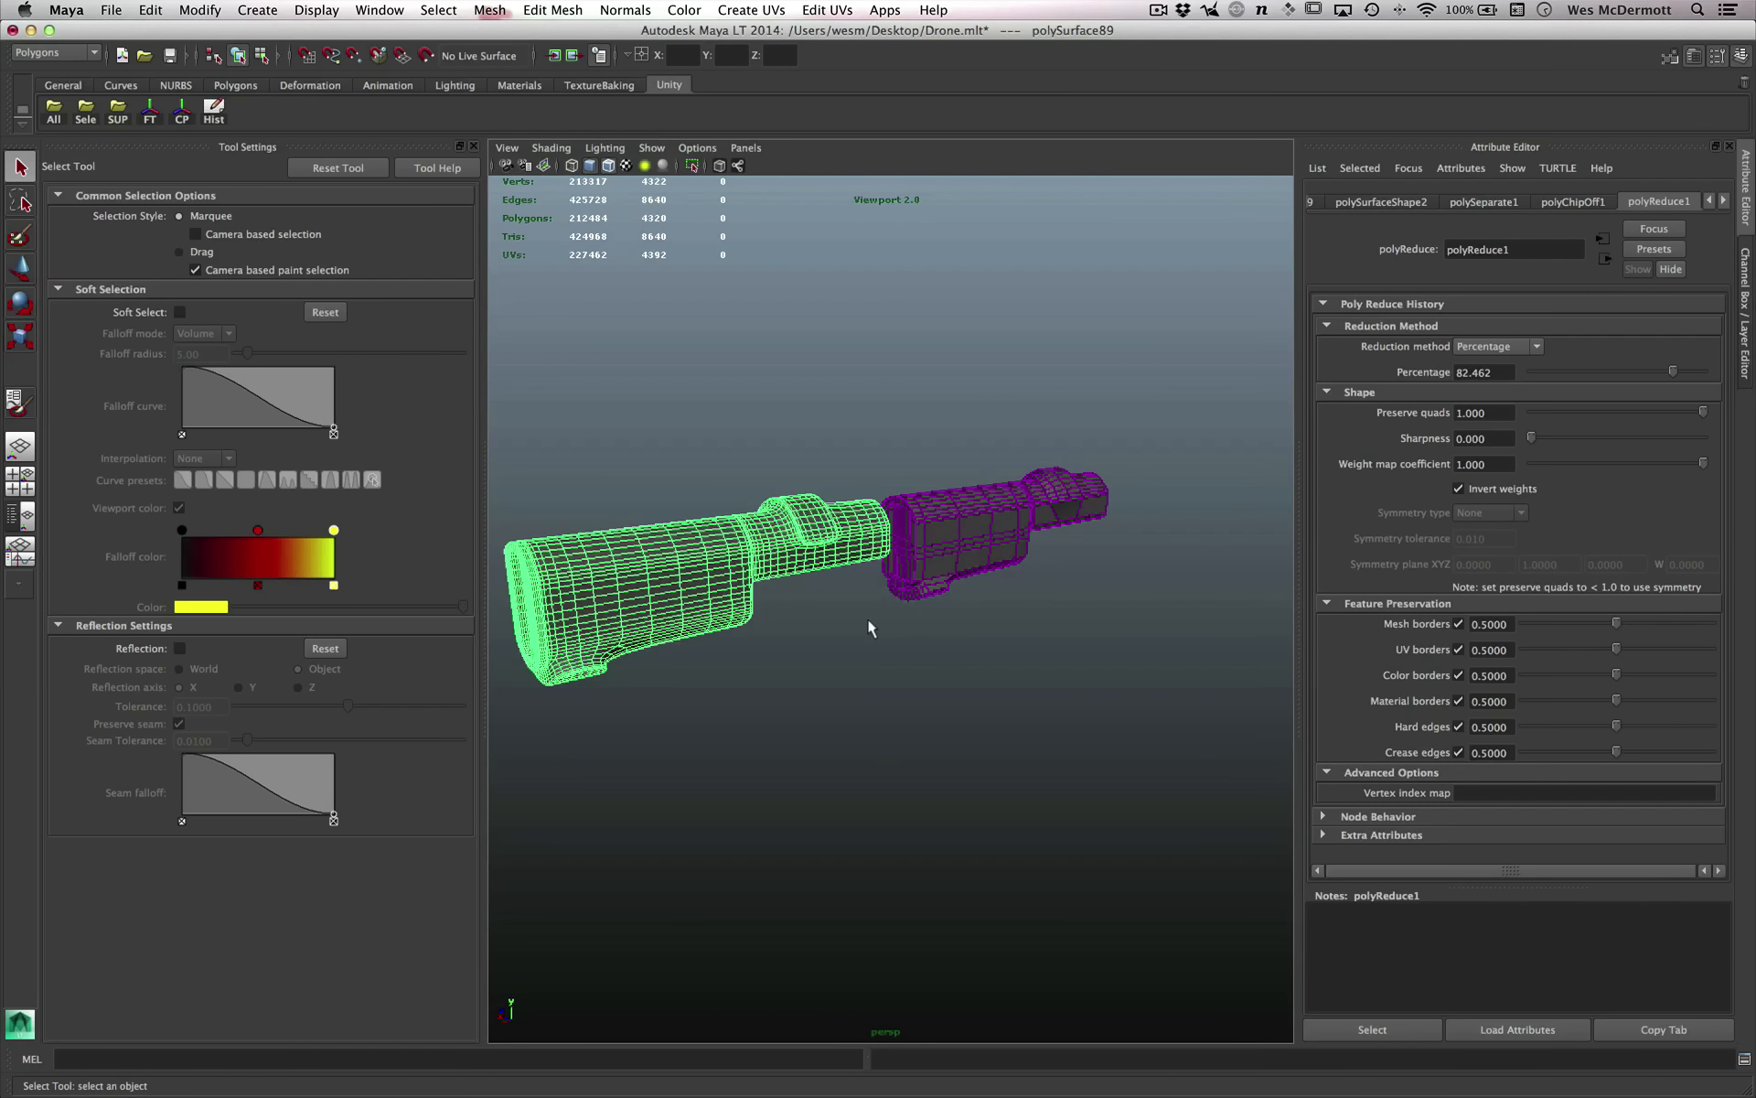
left_click_drag(869, 627, 978, 667, "alt")
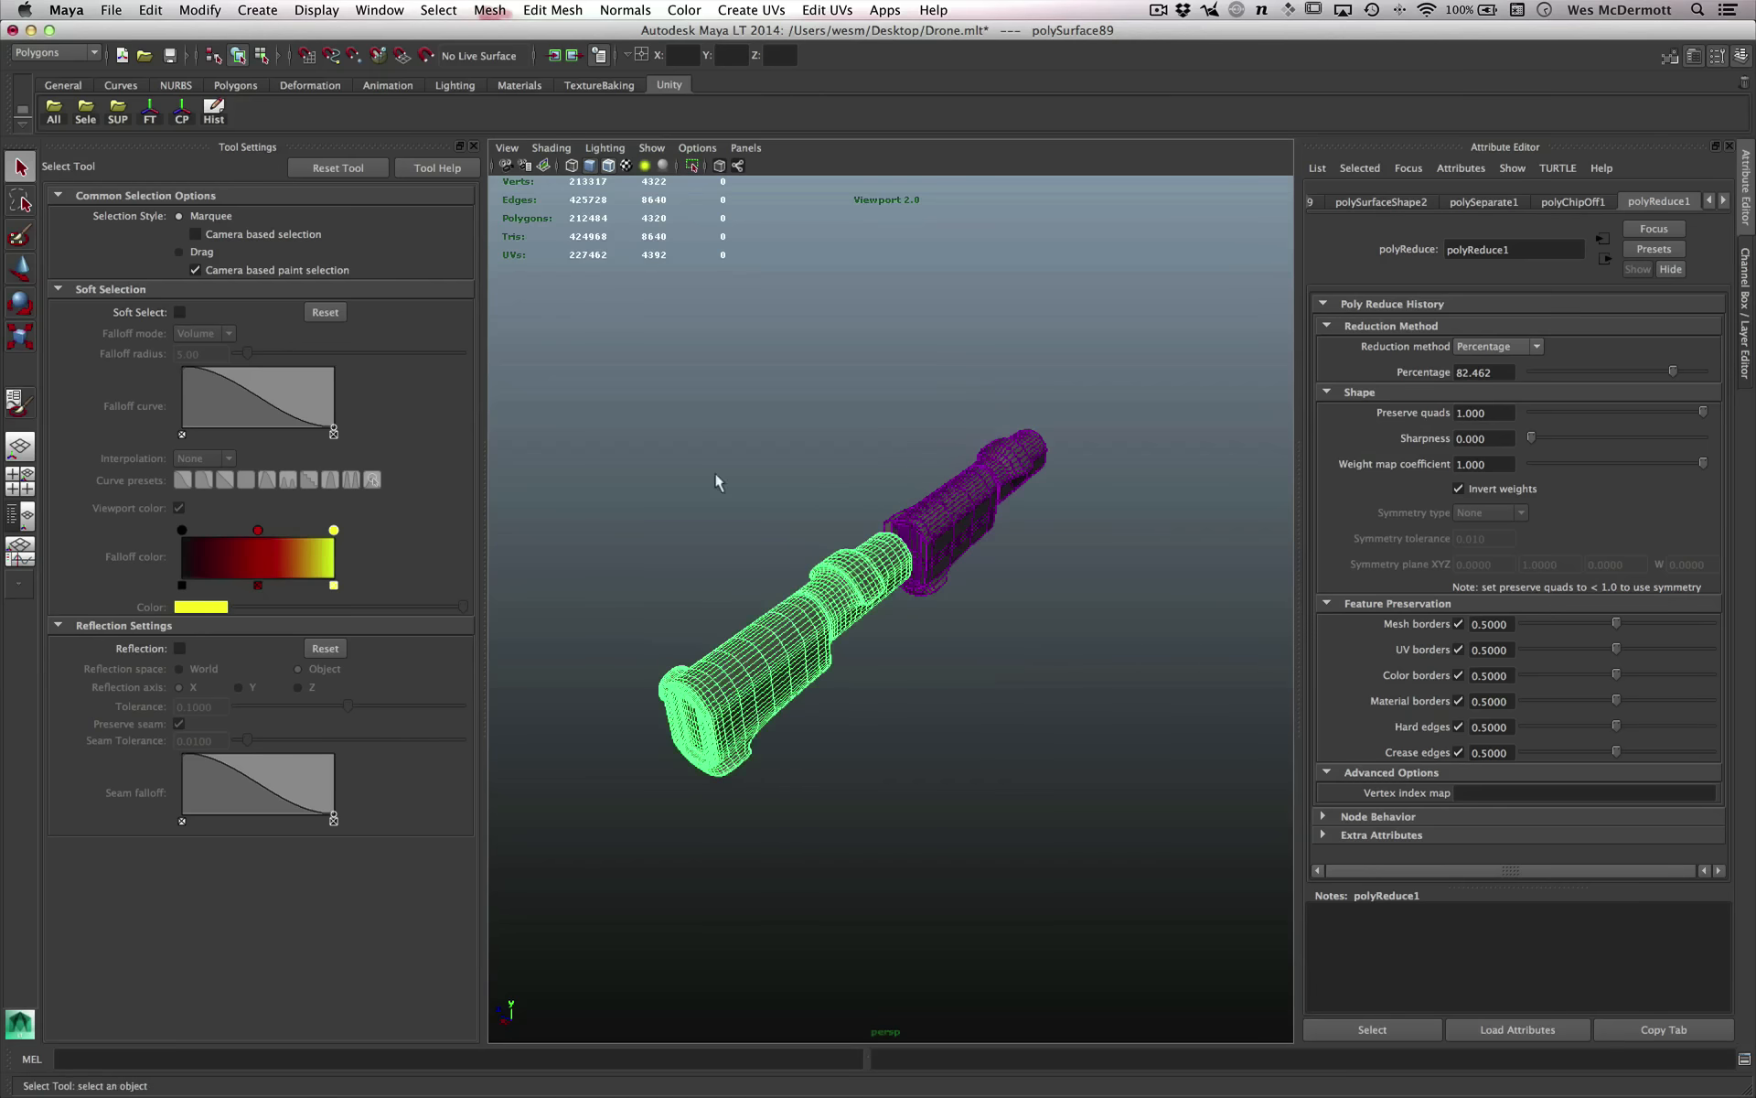
Show the last hidden parts of the drone again.
left_click(311, 9)
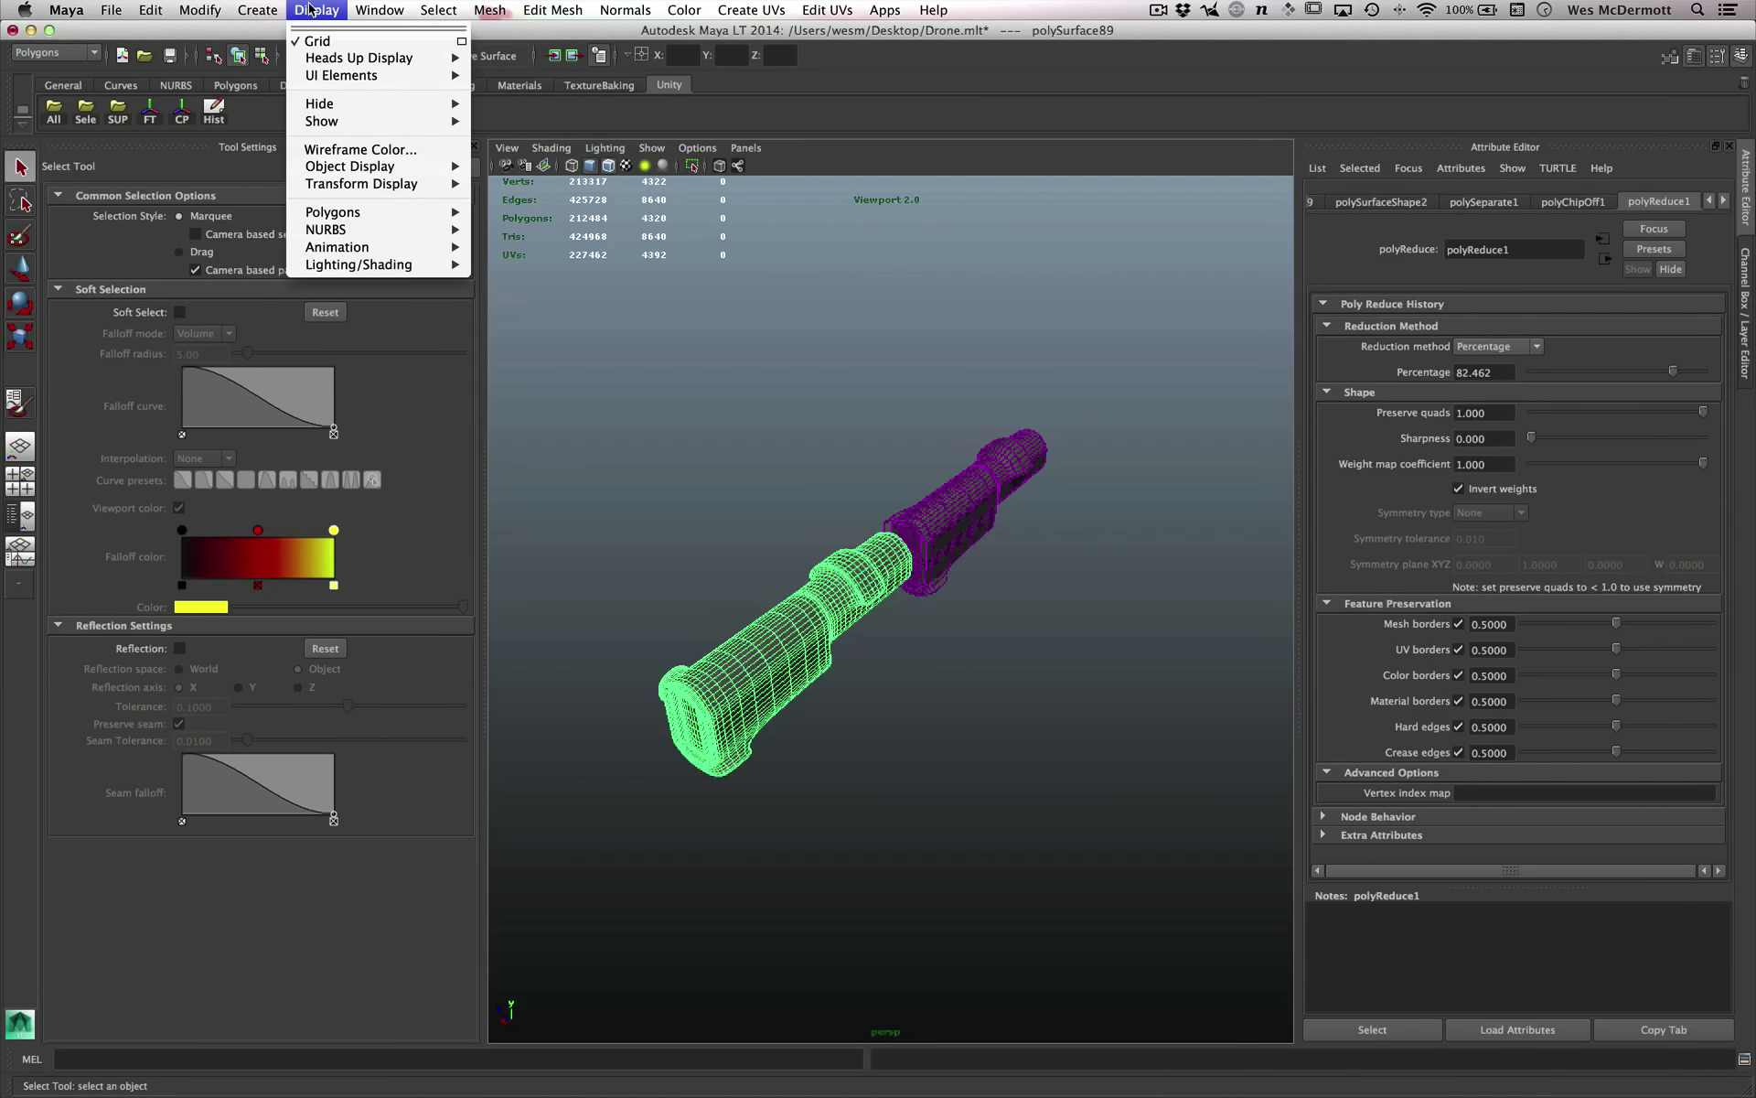
mouse_move(329, 120)
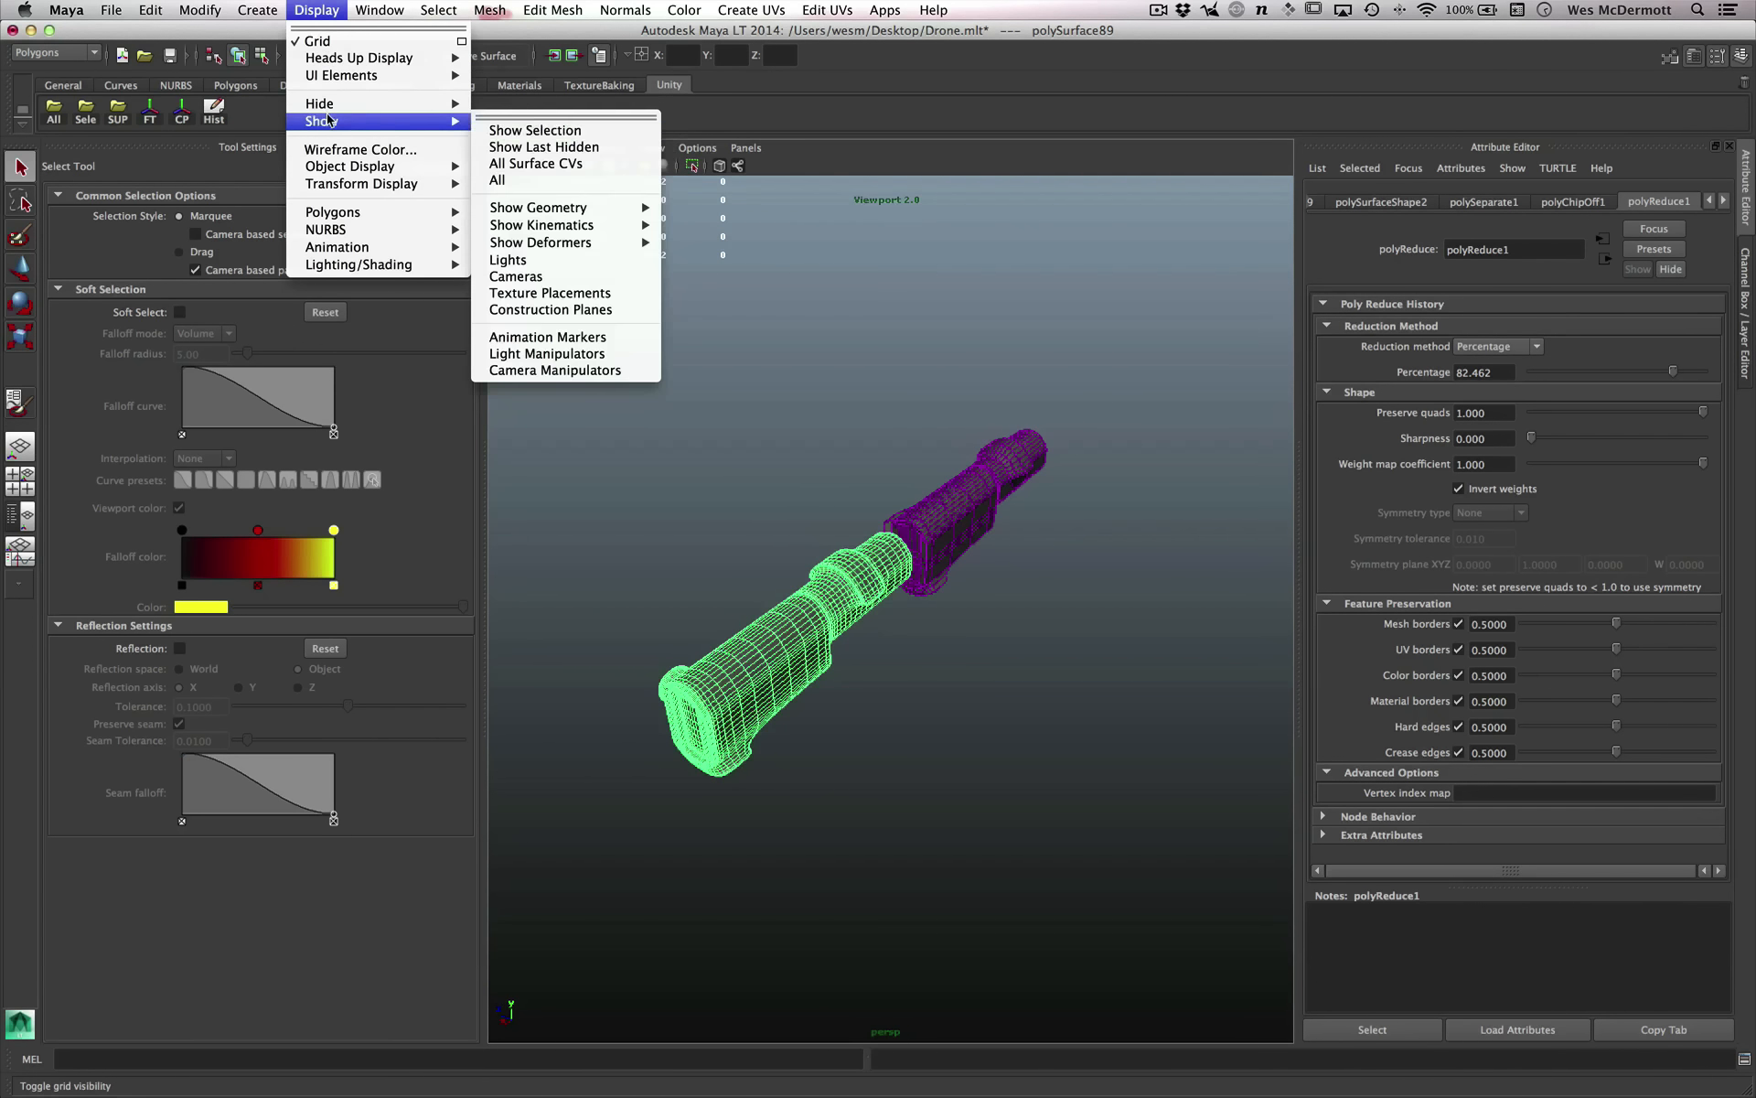
left_click(526, 146)
Select the reduced housing copy and examine it in place against the rest of the drone.
left_click_drag(1061, 637, 1052, 631, "alt")
right_click_drag(1052, 631, 1125, 631, "alt")
middle_click_drag(1006, 586, 1070, 619, "alt")
left_click(992, 516)
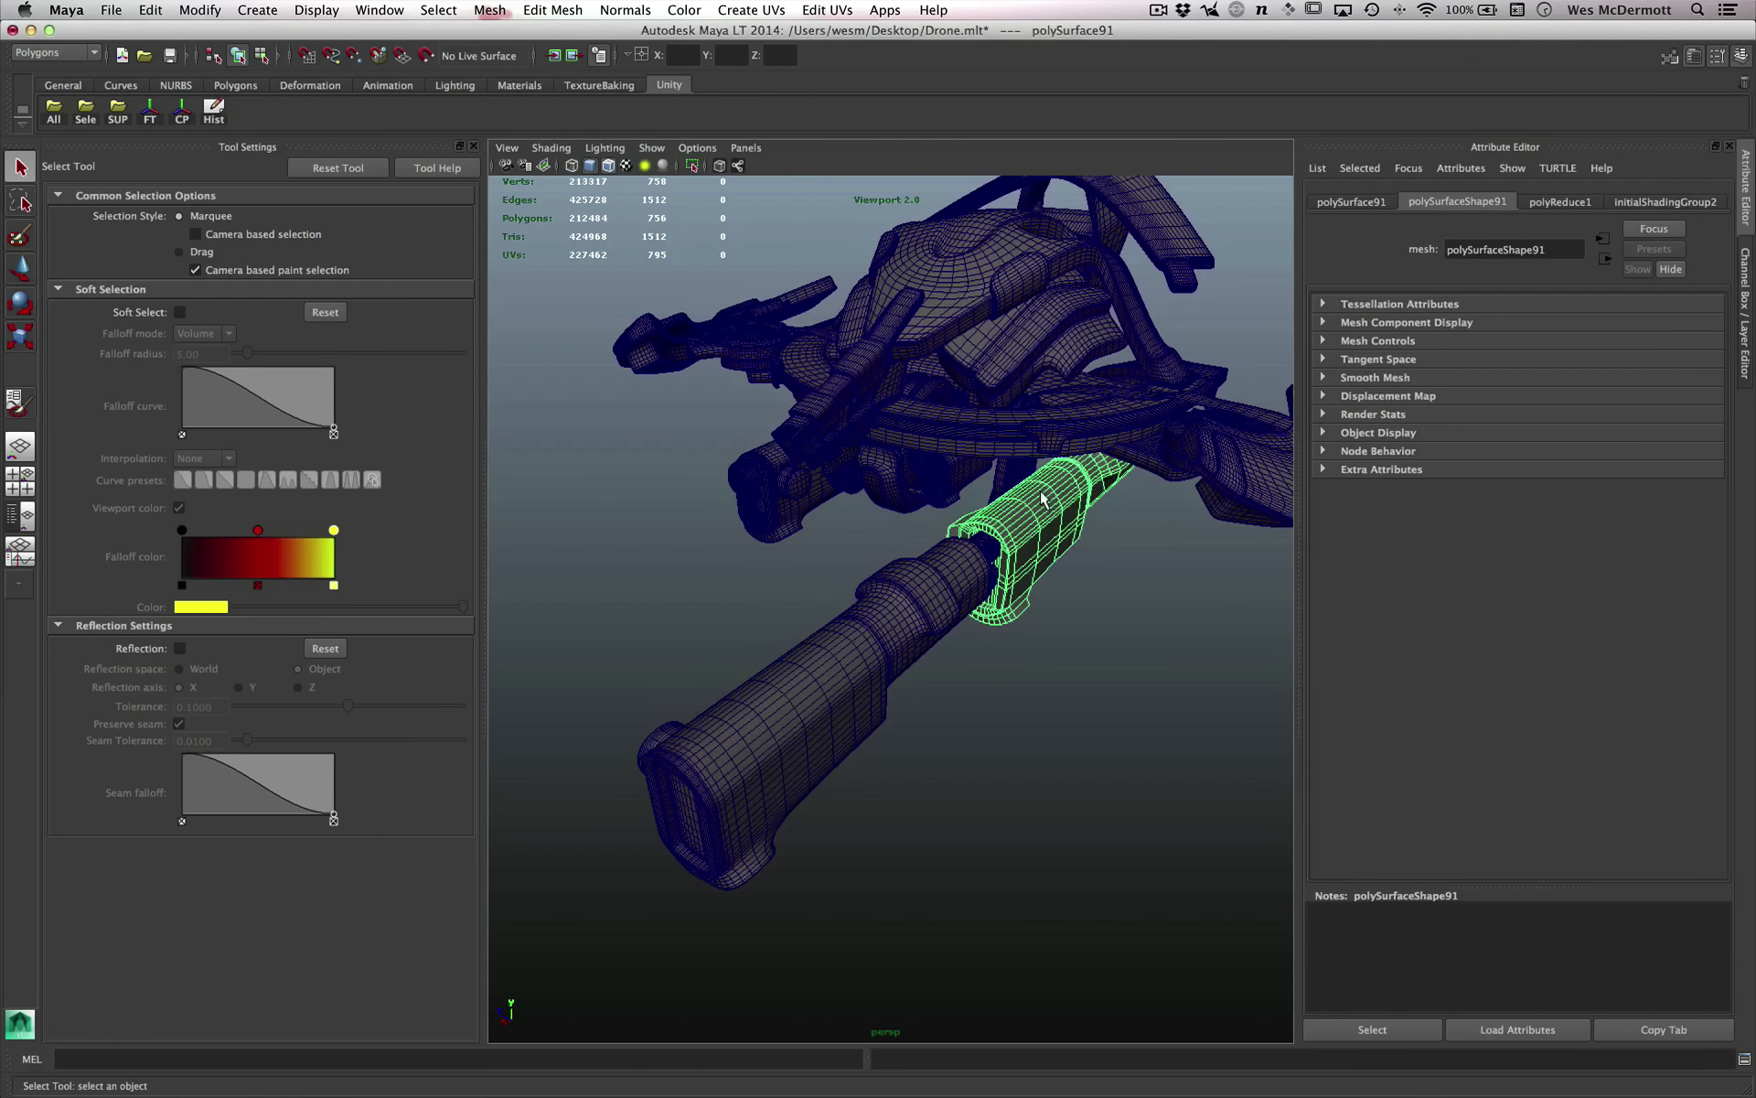
mouse_move(1021, 510)
left_mouse_down("alt")
mouse_move(984, 578)
mouse_move(990, 505)
left_mouse_up("alt")
middle_click_drag(960, 582, 911, 660, "alt")
left_click_drag(911, 660, 922, 658, "alt")
middle_click_drag(1016, 643, 989, 671, "alt")
left_click_drag(989, 671, 911, 577, "alt")
mouse_move(994, 686)
left_mouse_down("alt")
mouse_move(928, 627)
mouse_move(992, 659)
mouse_move(933, 677)
mouse_move(942, 652)
mouse_move(988, 686)
left_mouse_up("alt")
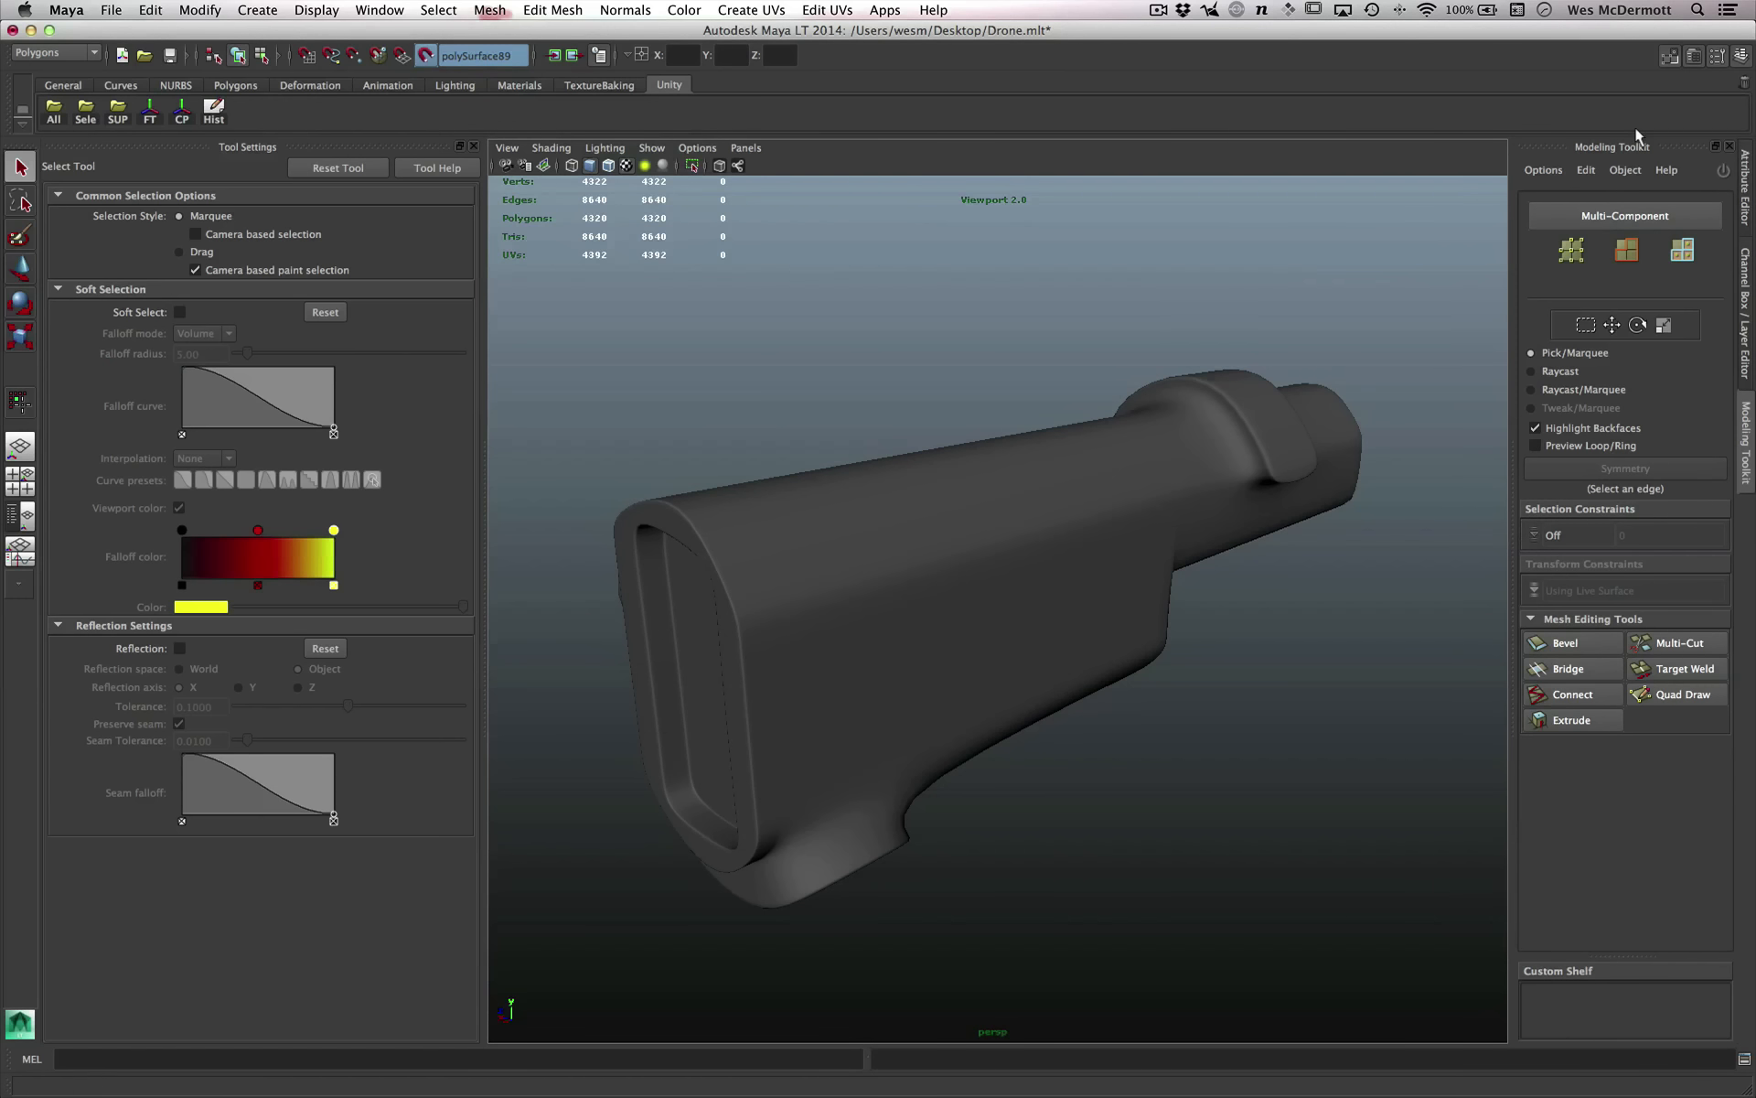
Activate Quad Draw on the live gun housing and place four dots on its upper side near the recessed end.
left_click_drag(1027, 522, 1004, 612, "alt")
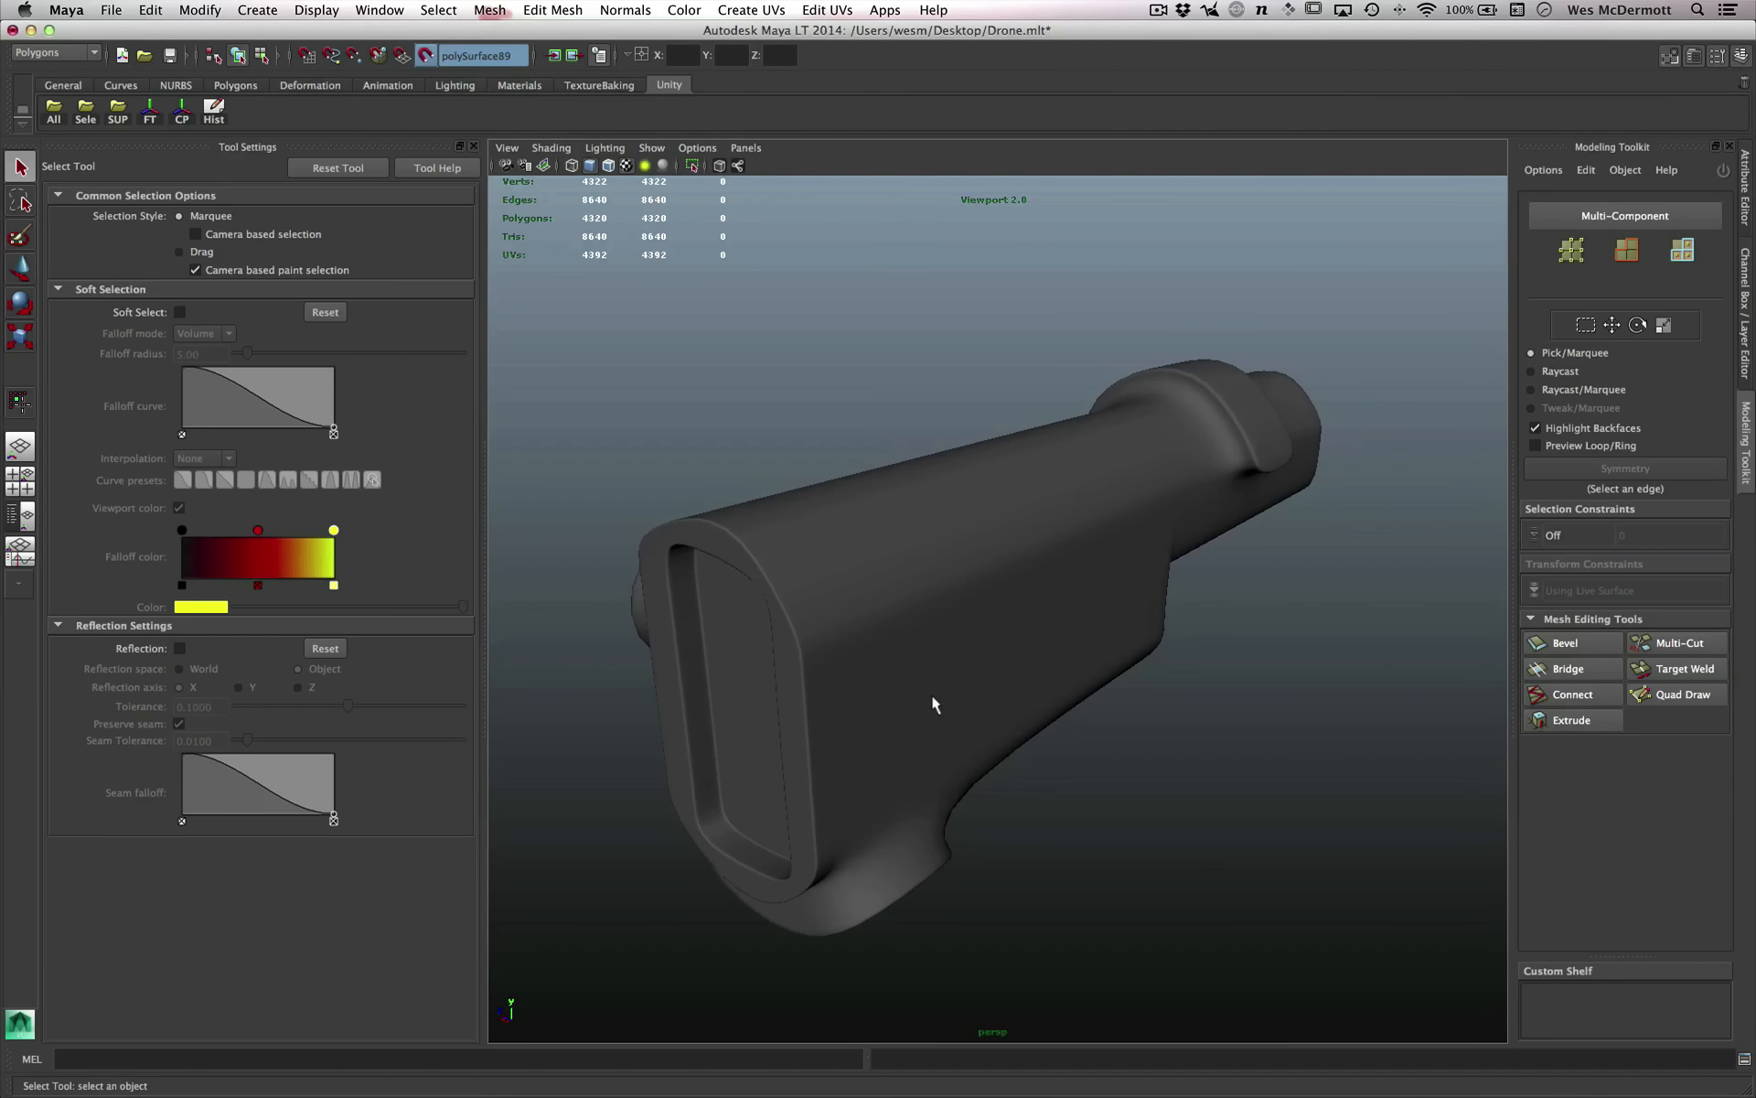
mouse_move(932, 697)
left_mouse_down("alt")
mouse_move(952, 714)
mouse_move(949, 674)
mouse_move(958, 684)
left_mouse_up("alt")
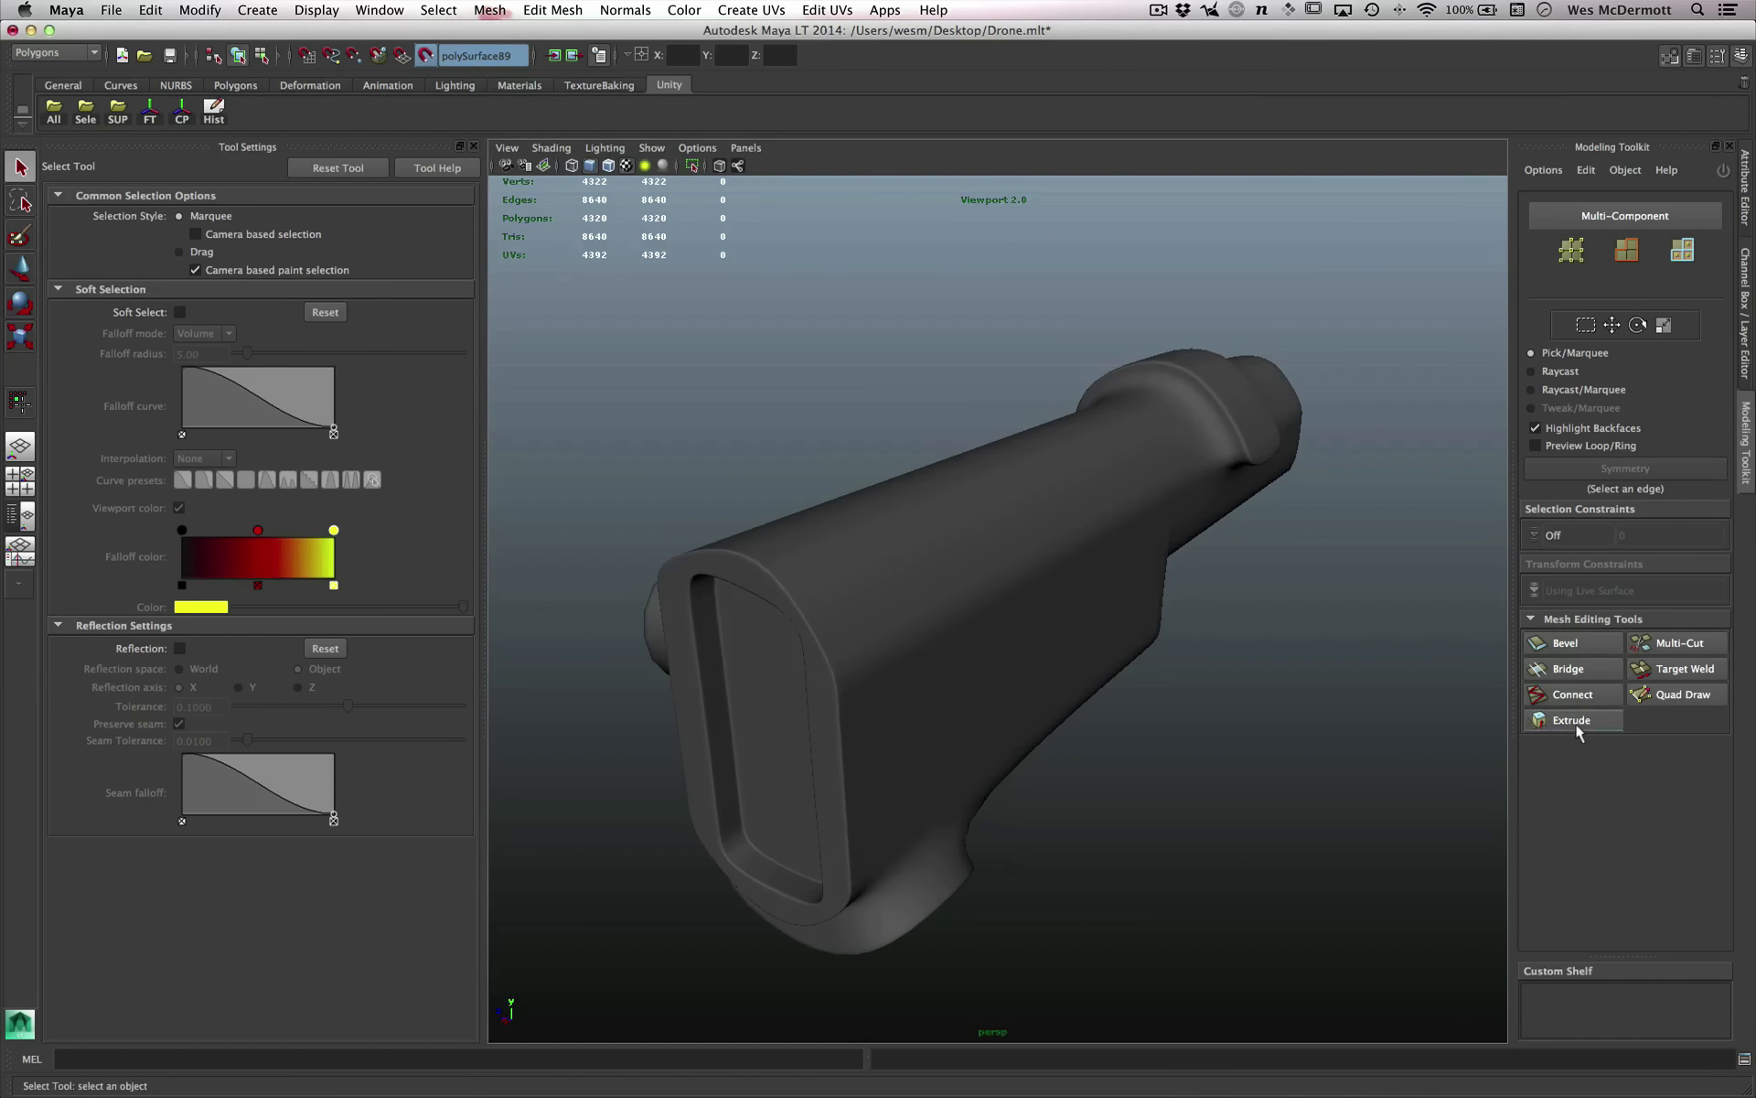
left_click(1667, 695)
left_click_drag(915, 640, 1006, 604, "alt")
left_click(727, 572)
left_click(771, 646)
left_click(824, 537)
left_click(866, 603)
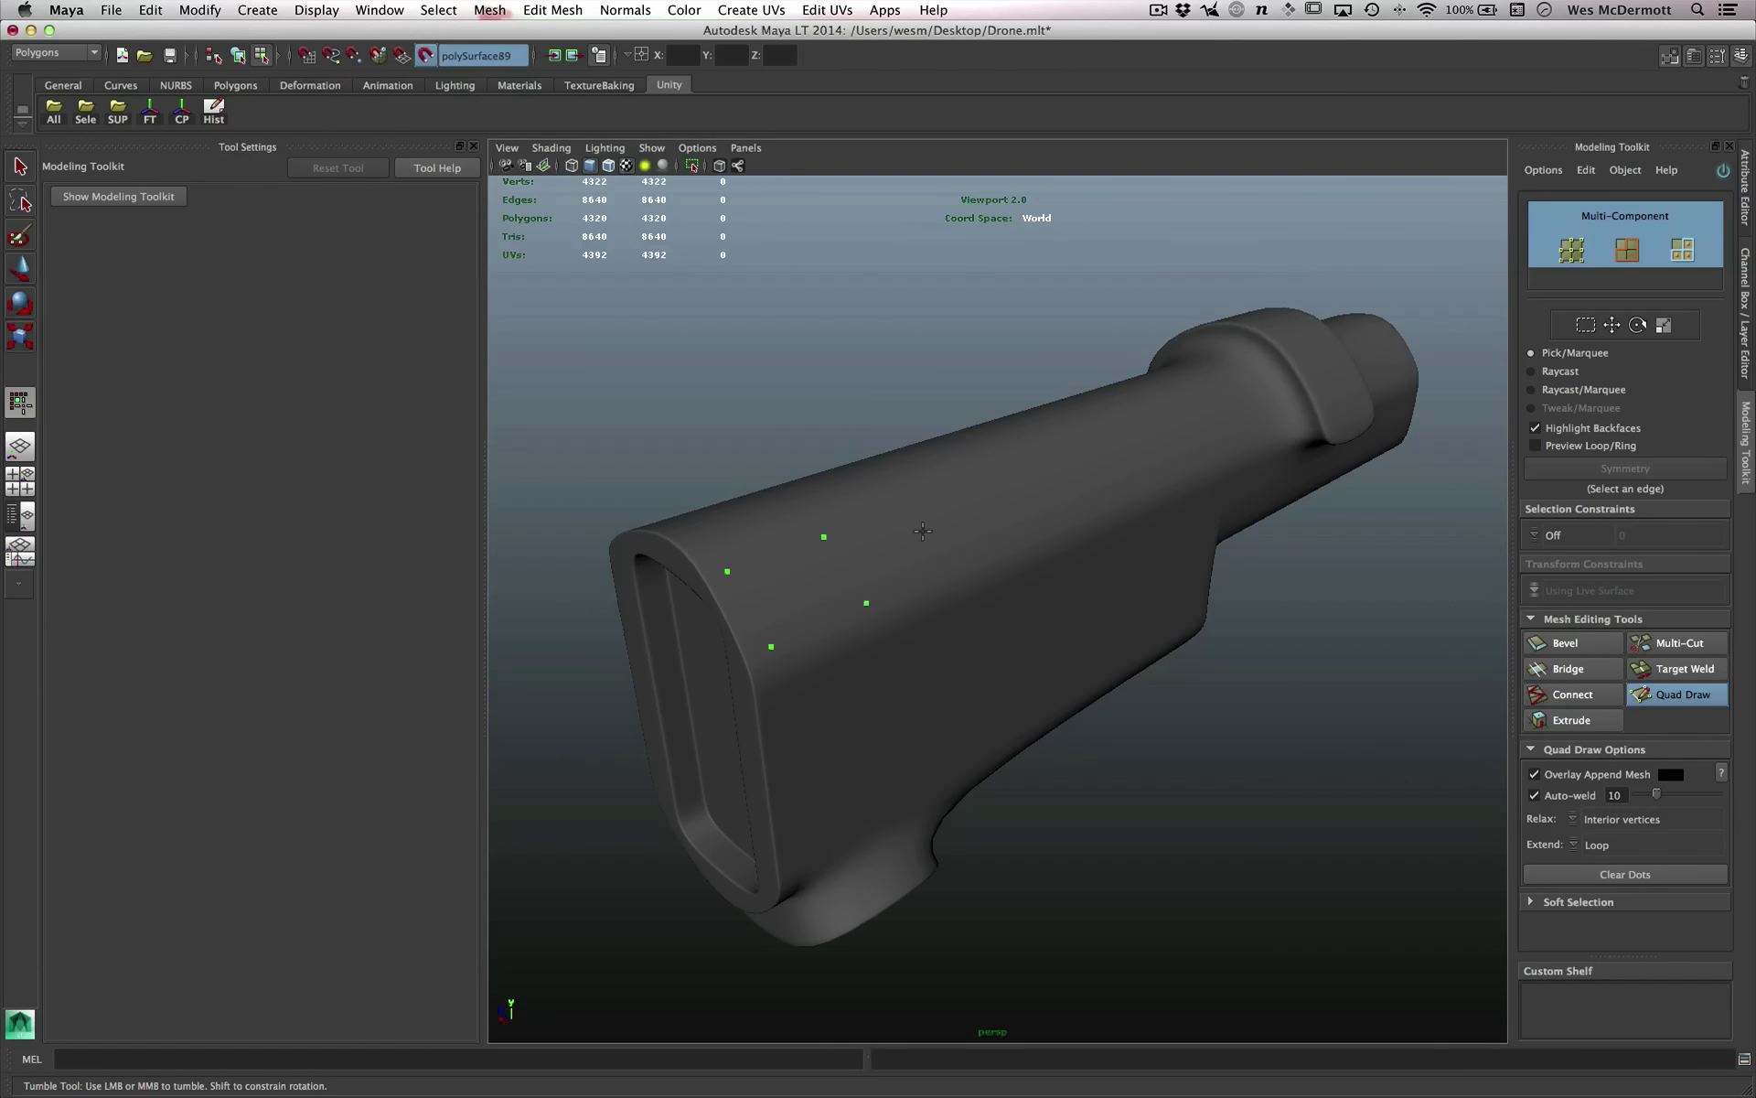
Place four more dots along the housing's upper side and fill the dots with three quads.
left_click(928, 504)
left_click(986, 559)
left_click(1027, 473)
left_click(1069, 517)
left_click_drag(1069, 516, 878, 532, "alt")
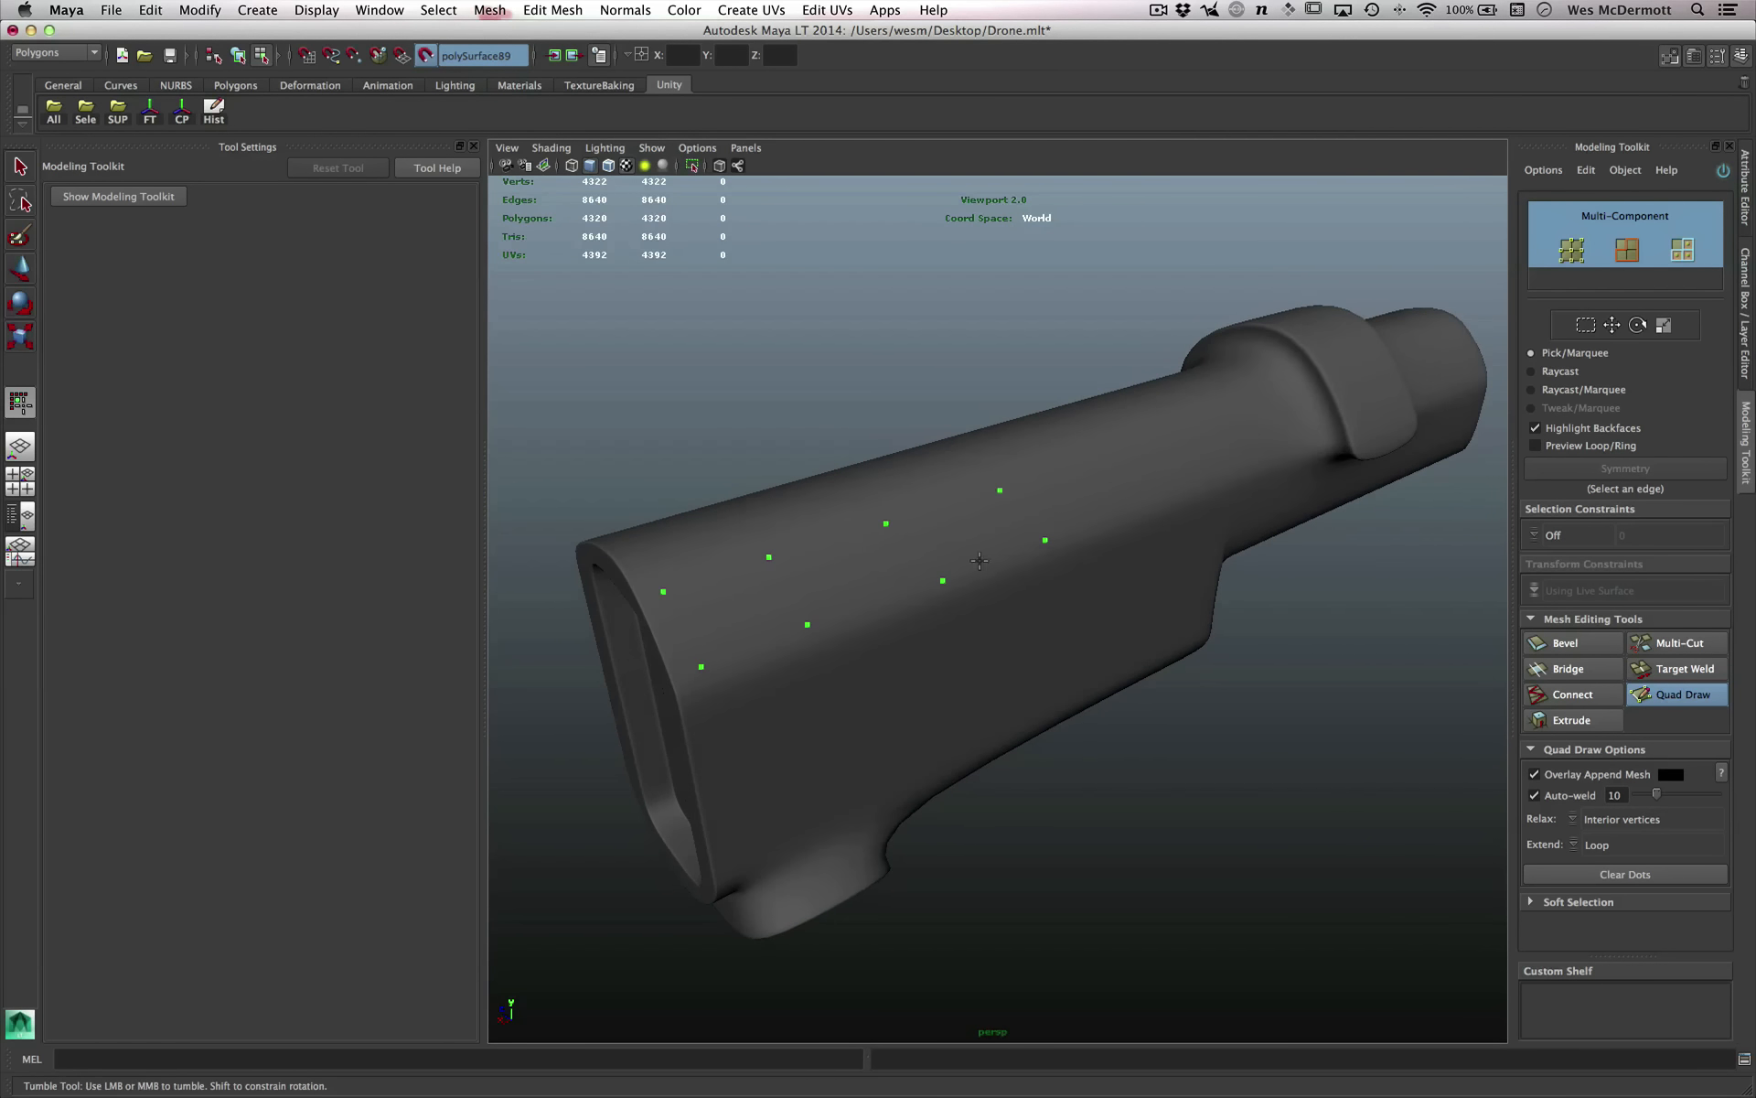
left_click(738, 617, "shift")
left_click(855, 572, "shift")
left_click(967, 533, "shift")
Extend the end edge of the quad strip along the housing towards the barrel with two more quads.
left_click_drag(968, 533, 915, 512, "alt")
right_click_drag(915, 513, 1007, 469, "alt")
left_click_drag(927, 472, 1206, 447)
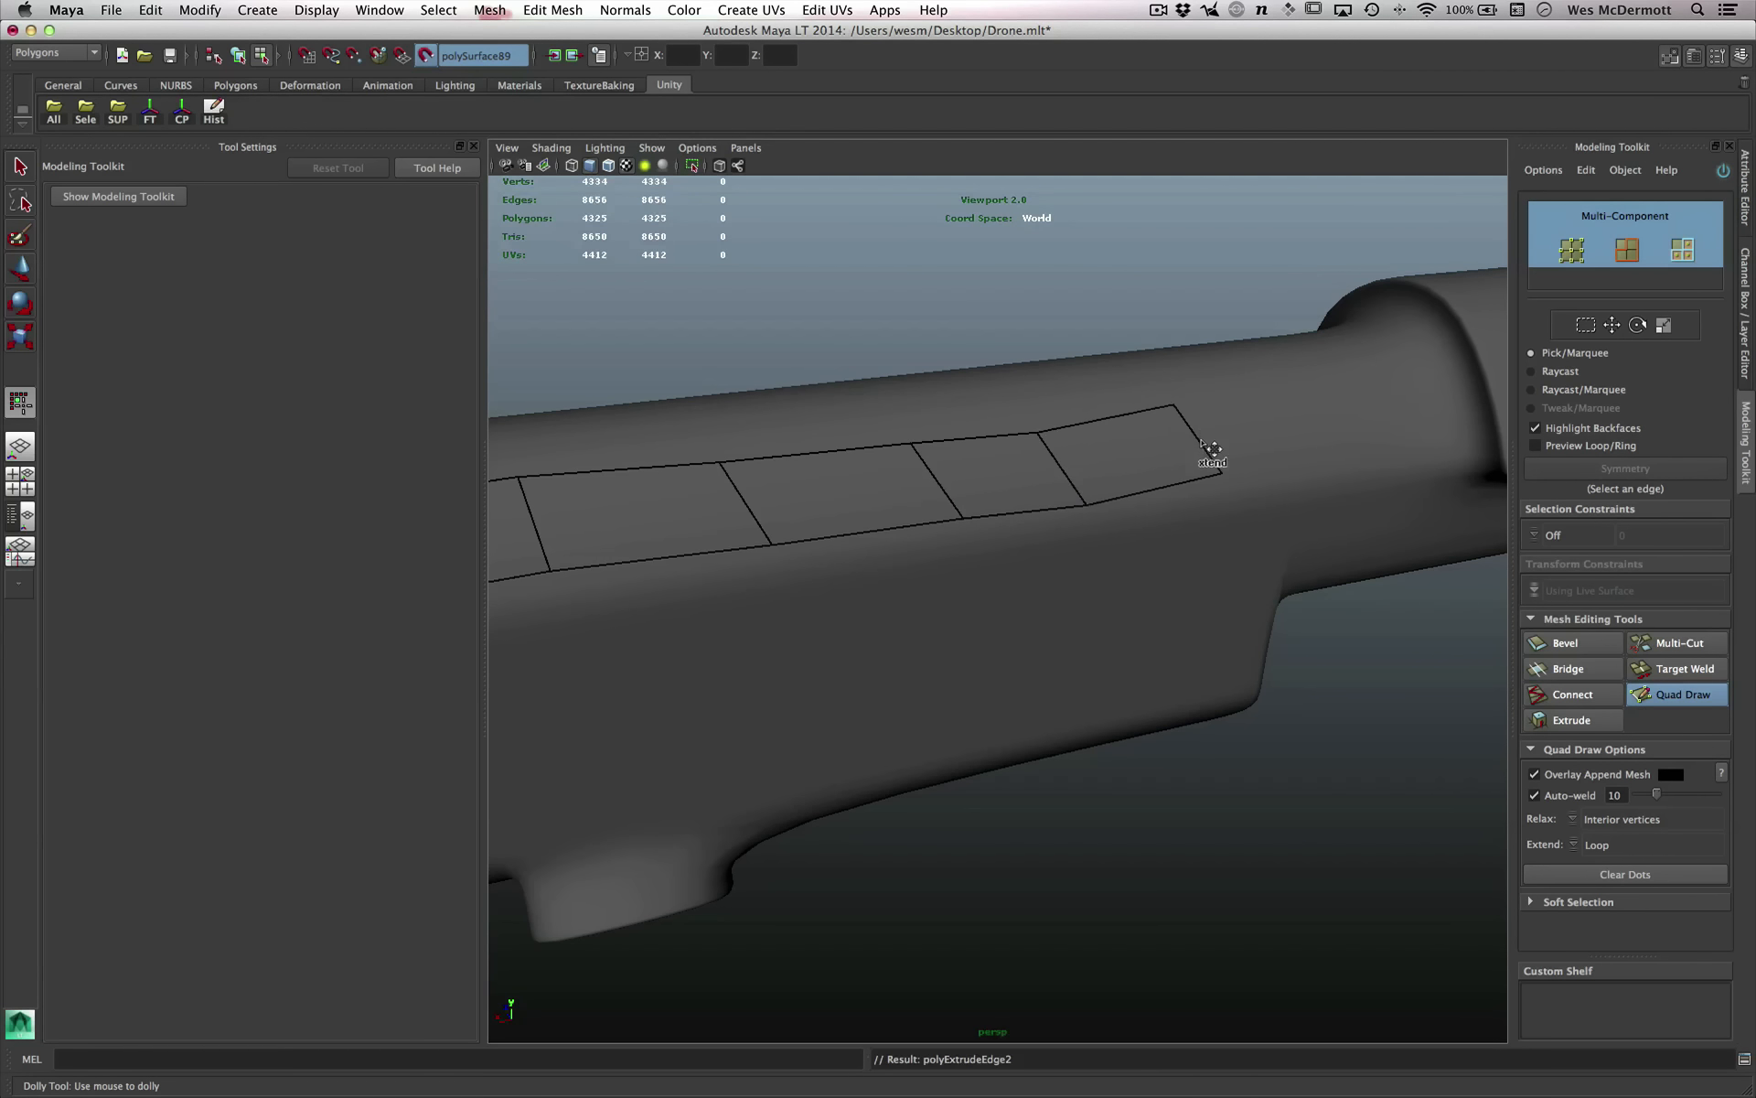
Extend the strip's whole lower border as a loop to add a second row of quads down the side.
right_click_drag(1207, 455, 894, 522, "alt")
left_click_drag(894, 522, 827, 709, "alt")
key("Tab")
Set the Quad Draw Extend mode to Edge and extend one quad below the second row at the recessed end.
left_click(1596, 844)
left_click(1596, 826)
mouse_move(828, 709)
left_mouse_down("alt")
mouse_move(828, 650)
mouse_move(797, 693)
left_mouse_up("alt")
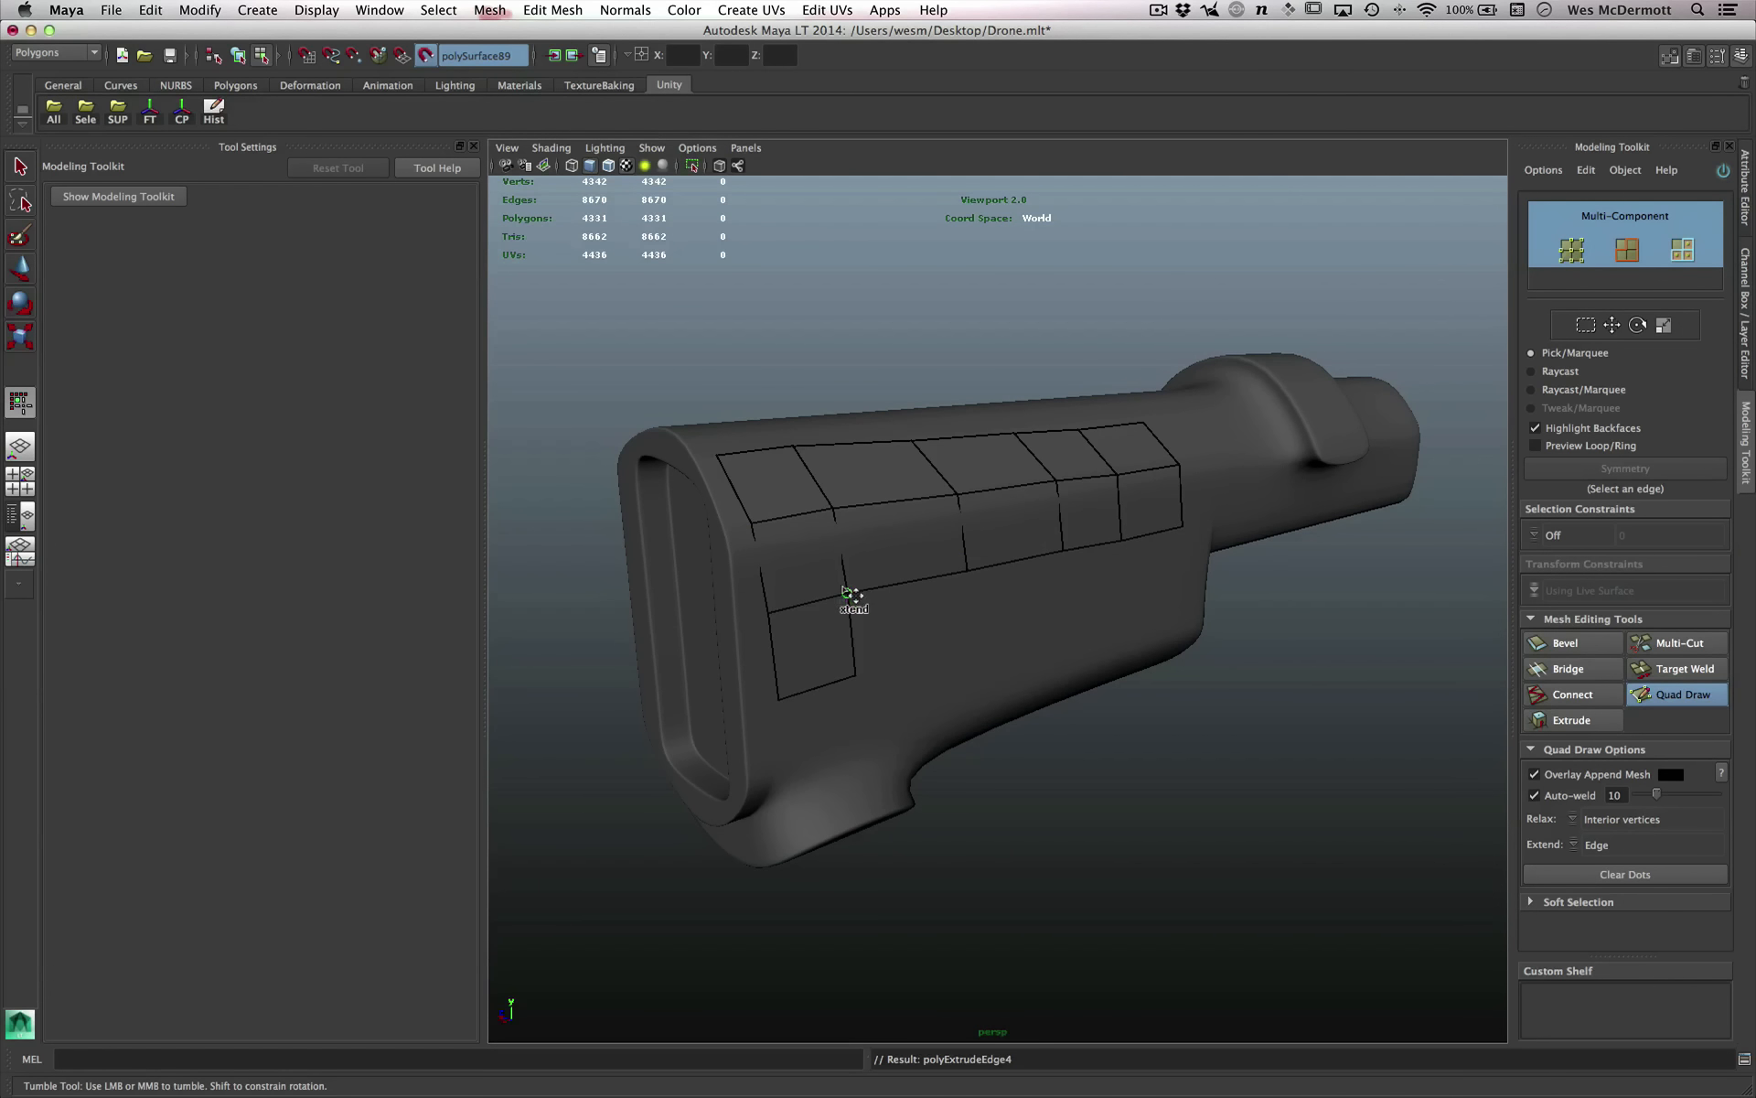
Add quads beneath the remaining second-row quads to complete the third row along the housing's side.
left_click_drag(847, 600, 952, 660)
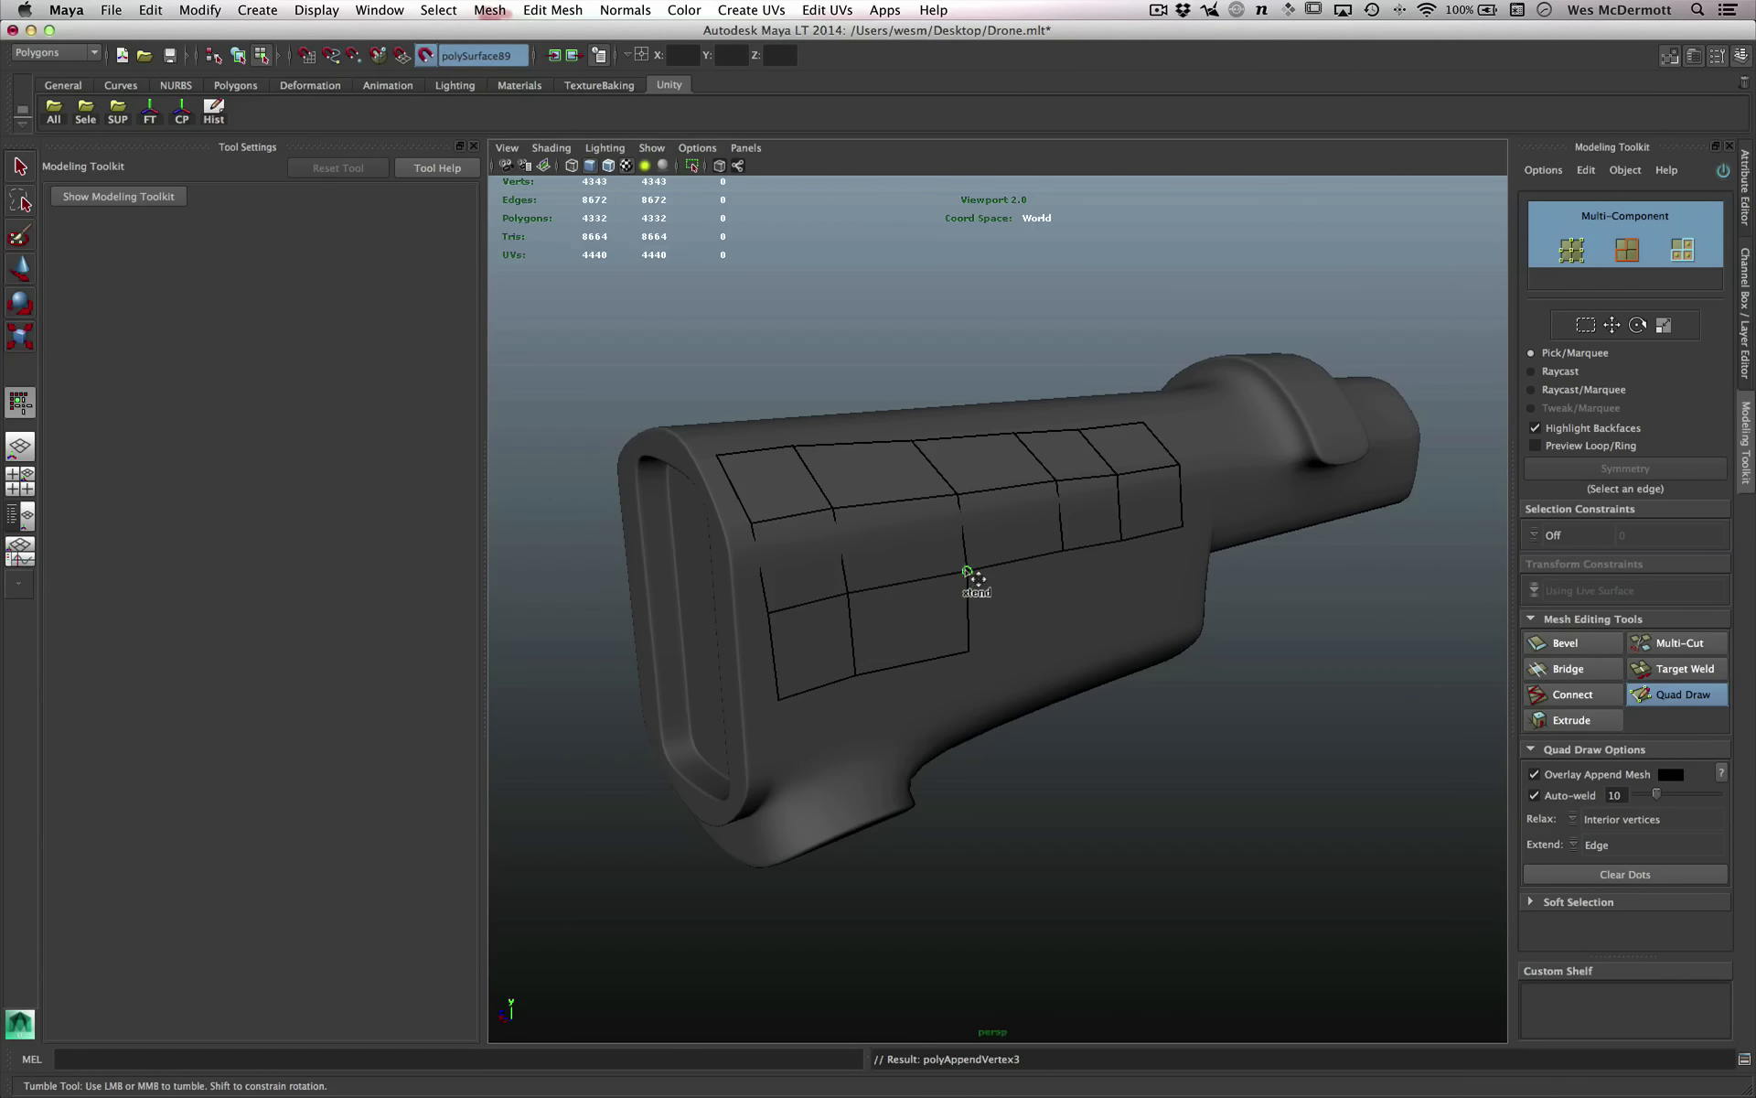
left_click_drag(968, 590, 1053, 627)
mouse_move(1062, 553)
left_mouse_down()
mouse_move(1122, 615)
mouse_move(1183, 596)
mouse_move(1187, 613)
mouse_move(1179, 596)
left_mouse_up()
left_click_drag(1056, 618, 991, 591, "alt")
right_click_drag(991, 592, 1051, 604, "alt")
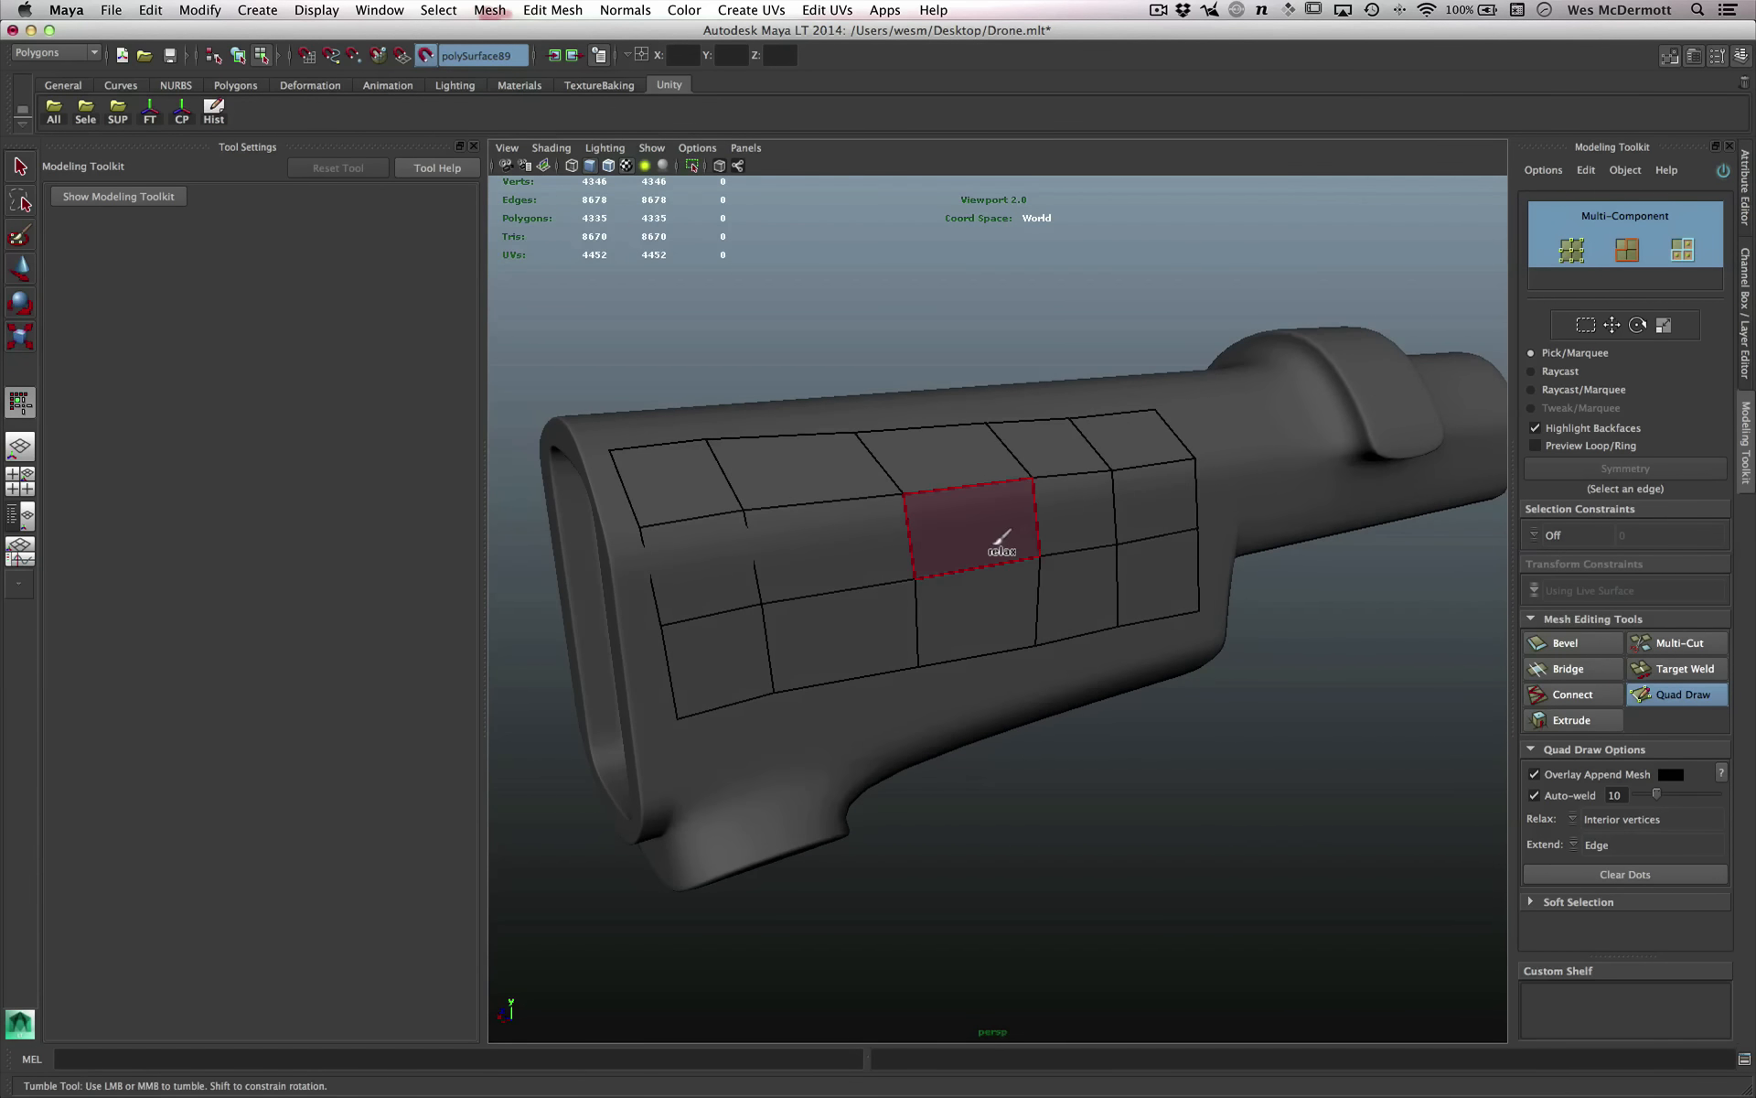